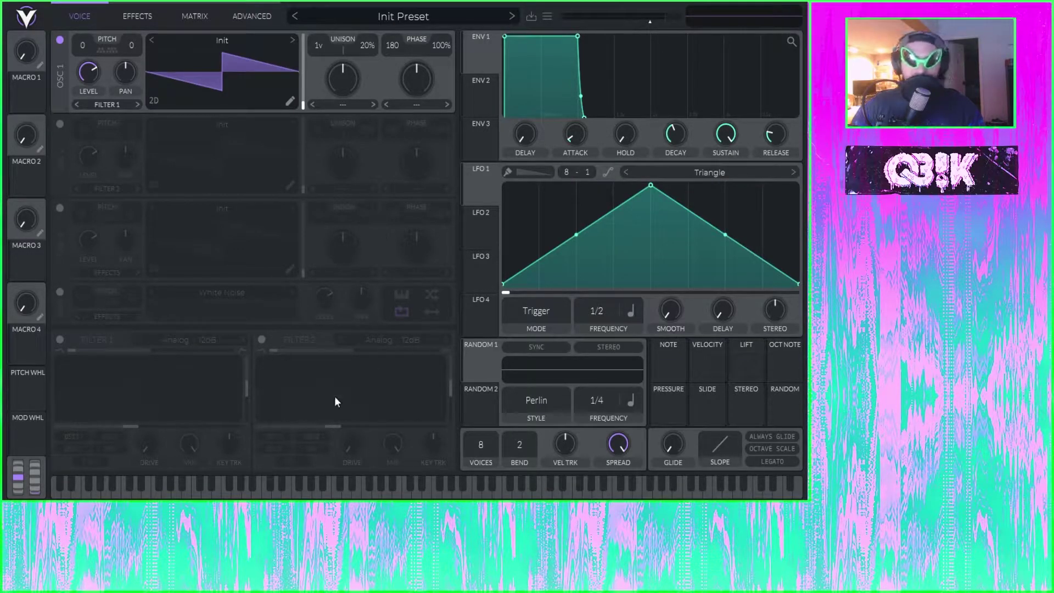
Show the advanced settings and reduce the synth's polyphony to 1 voice
click(243, 16)
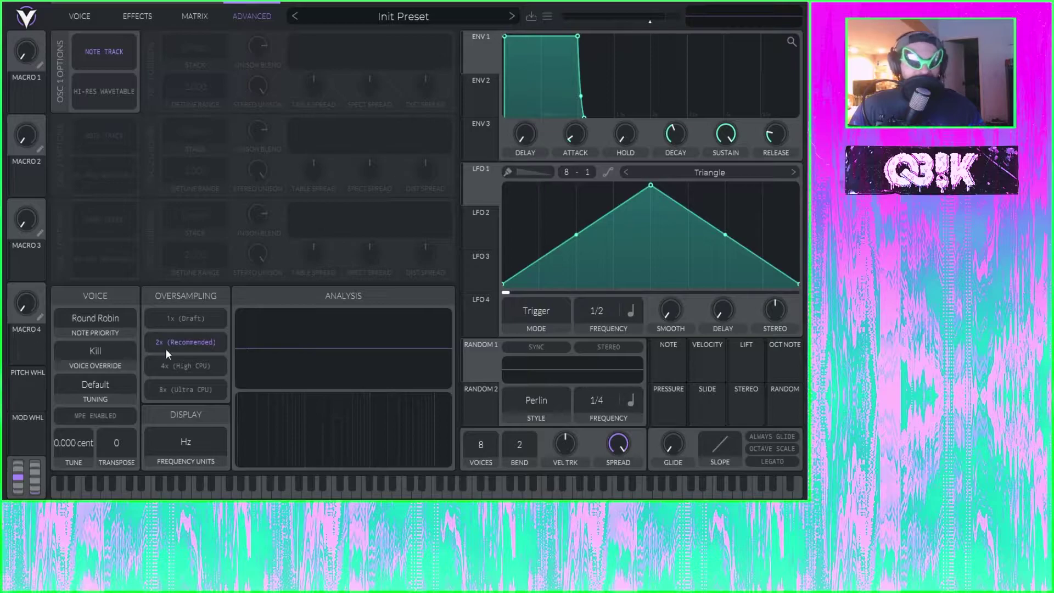
click(68, 13)
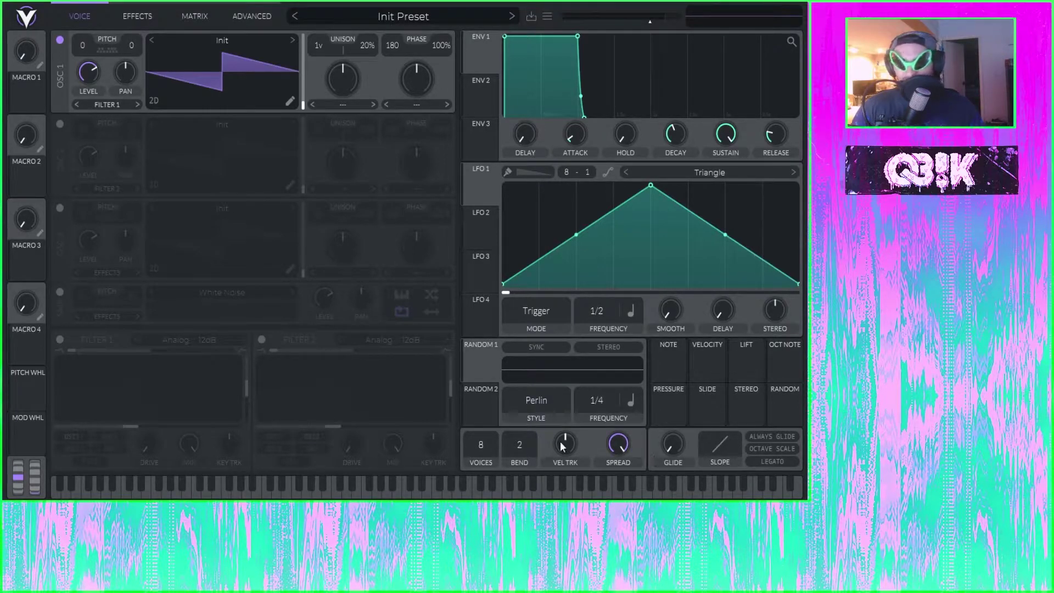
click(241, 15)
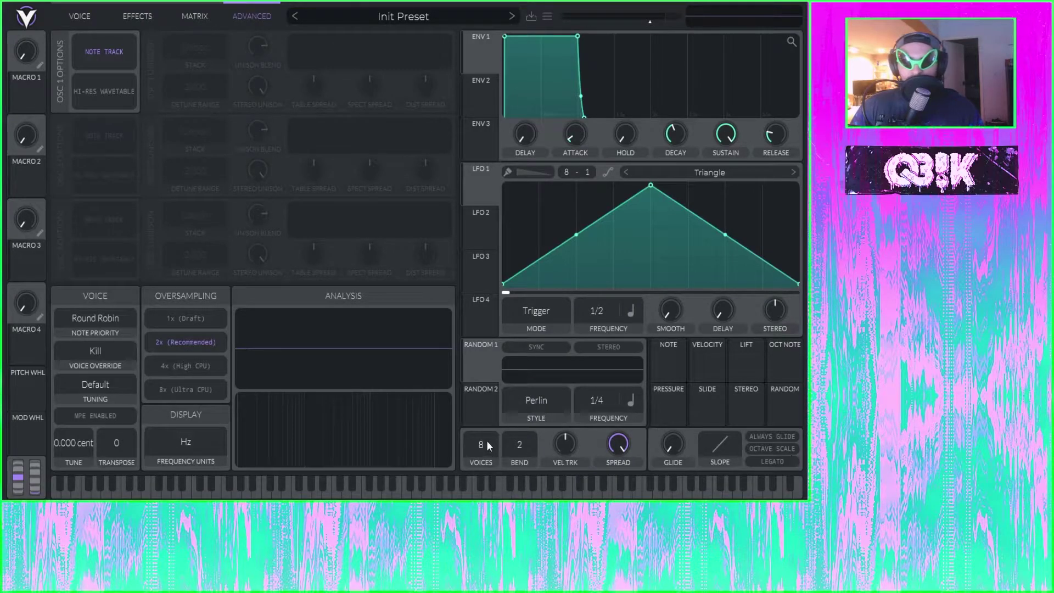
drag(488, 440, 500, 458)
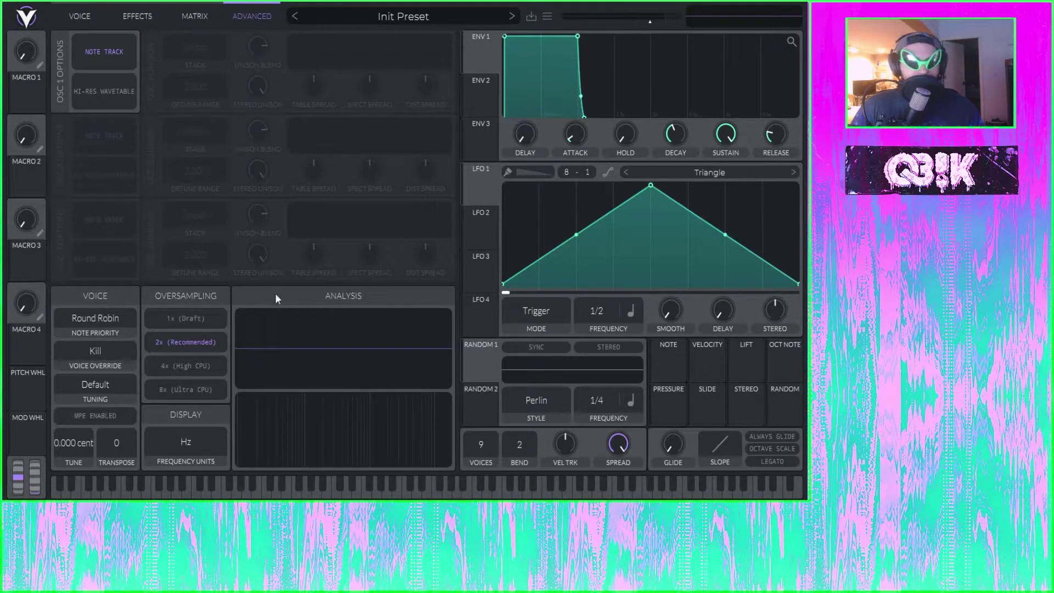
mouse_move(484, 442)
mouse_down()
mouse_move(485, 467)
mouse_move(503, 422)
mouse_move(489, 463)
mouse_up()
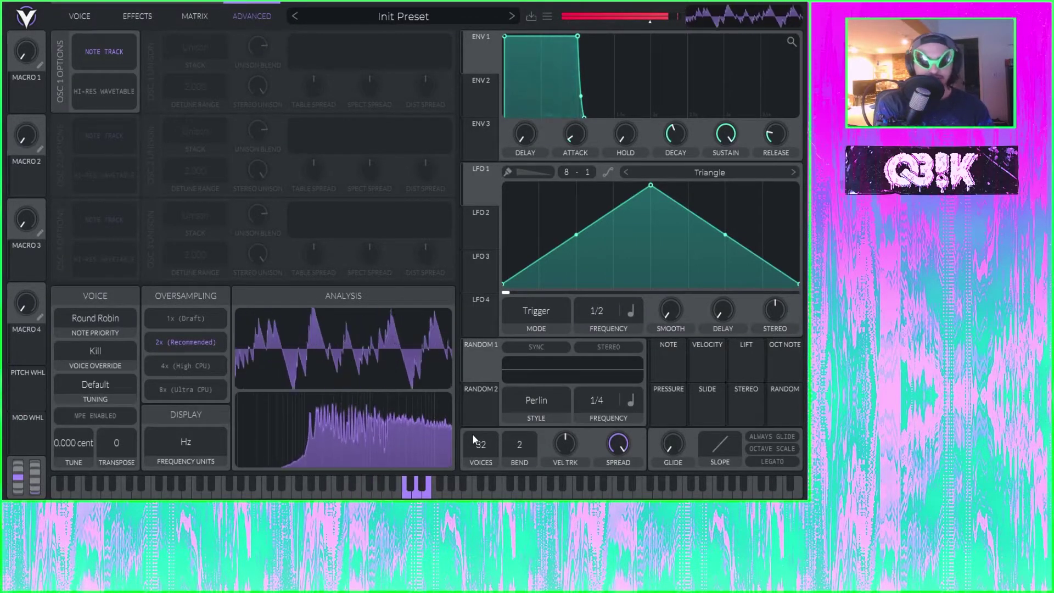
drag(473, 434, 486, 457)
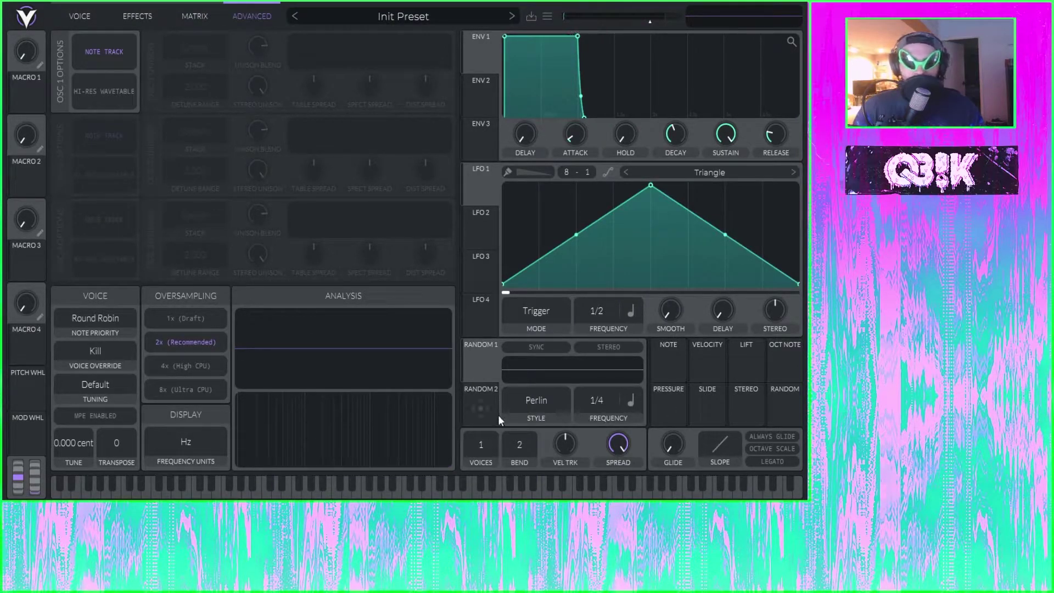
Try pitch bend ranges of 48 and 12, and reset the range to 2
drag(511, 447, 581, 48)
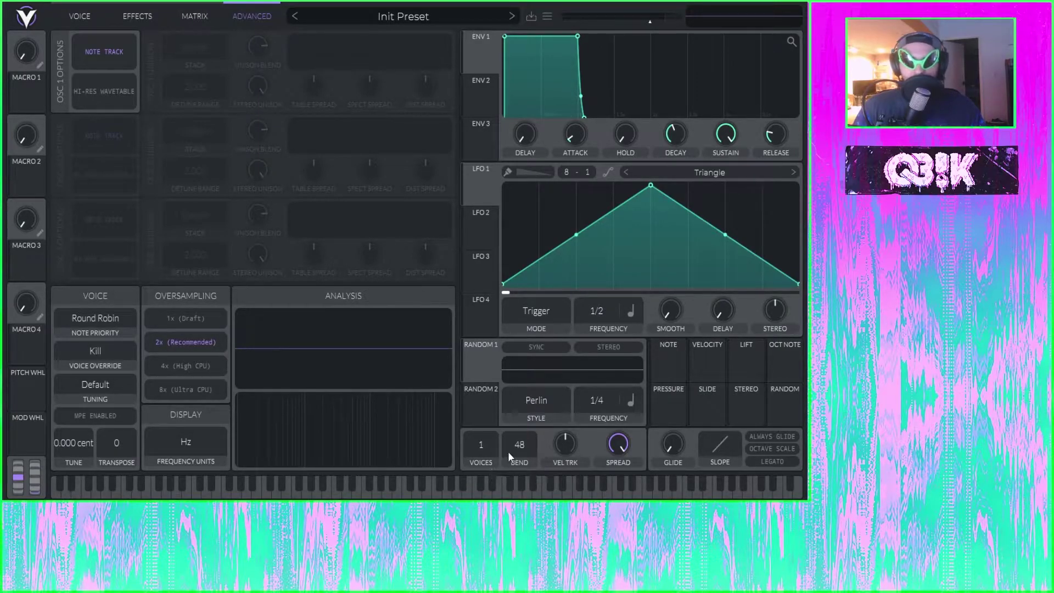
mouse_move(19, 486)
mouse_down()
mouse_move(23, 452)
mouse_move(17, 488)
mouse_up()
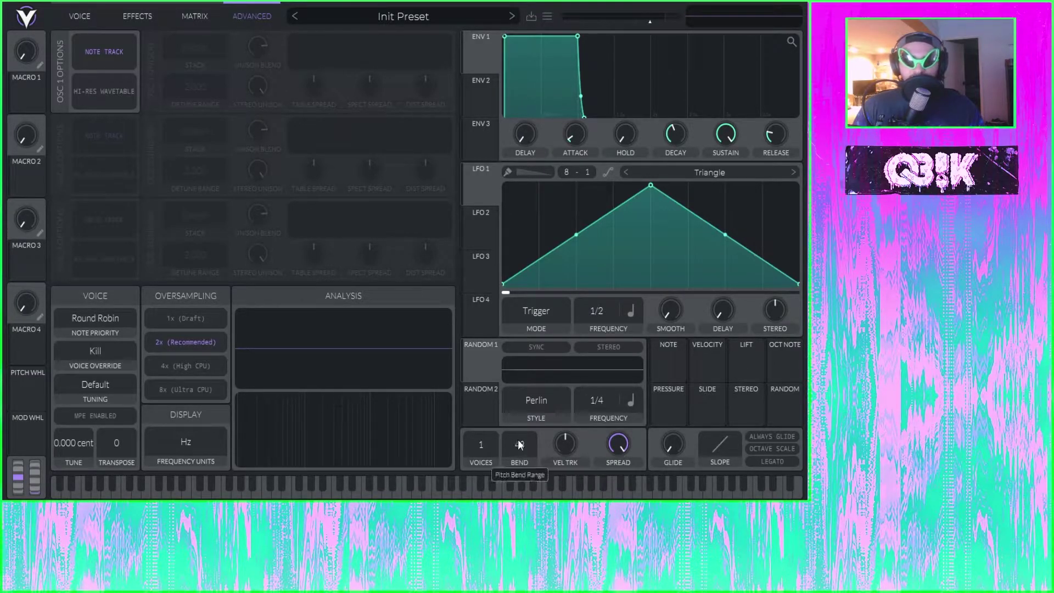
drag(520, 453, 520, 471)
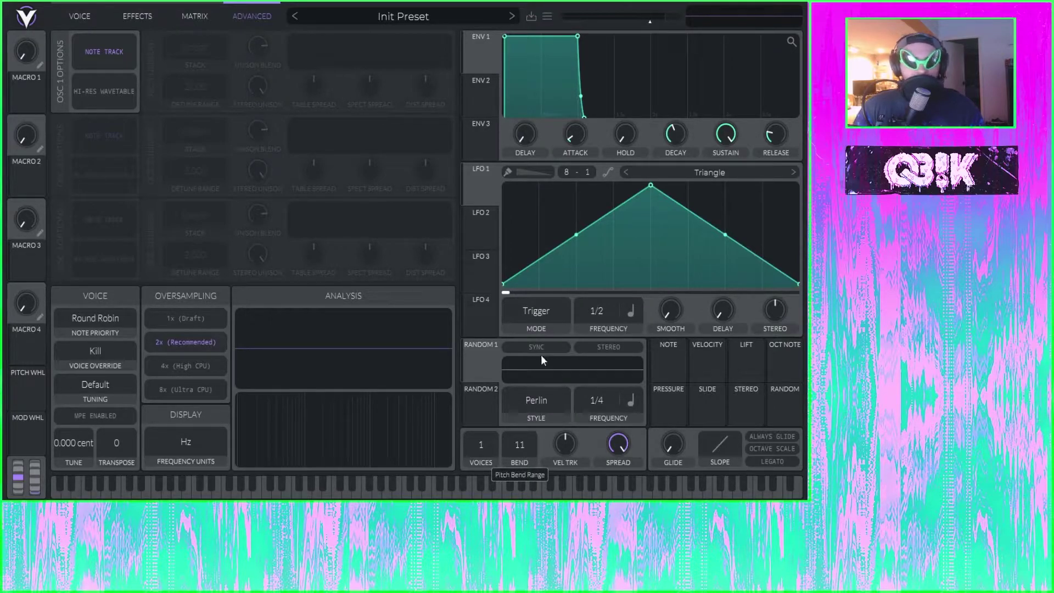
drag(541, 355, 542, 347)
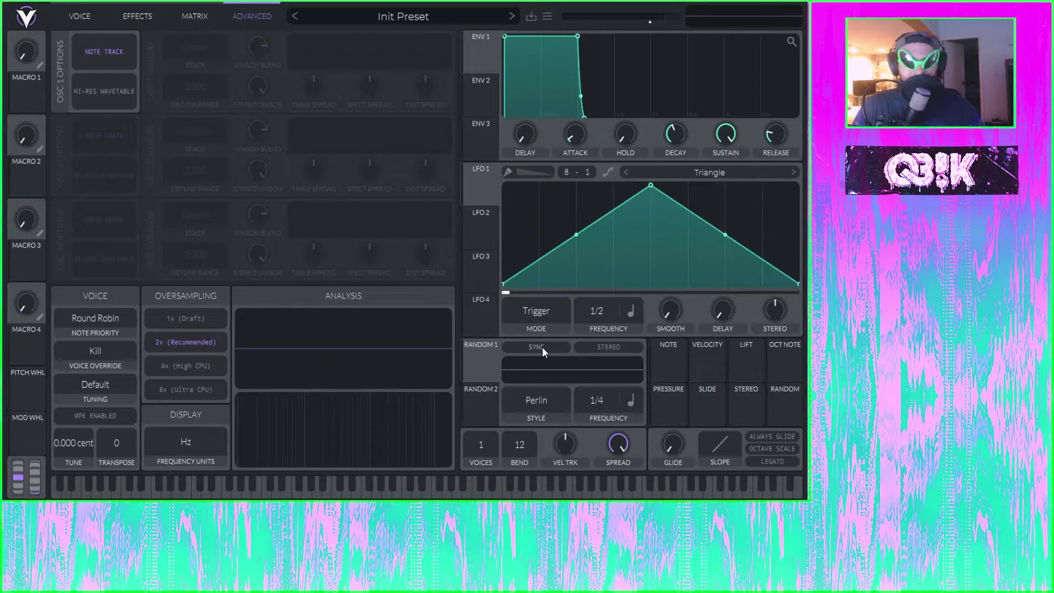
drag(526, 446, 559, 299)
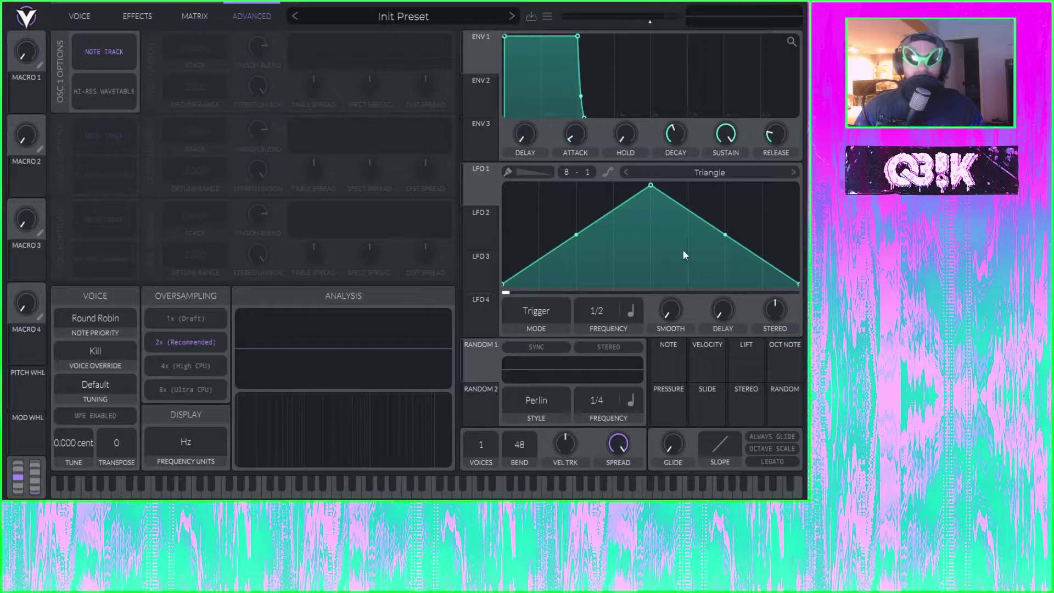
double_click(520, 440)
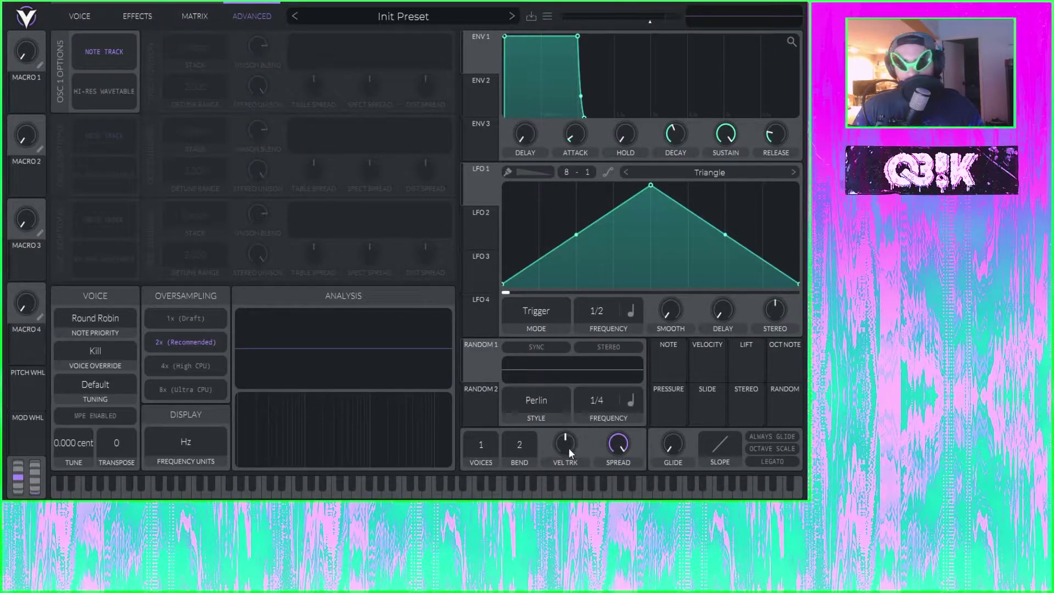
Try a different velocity tracking amount and reset it to its default
drag(569, 448, 578, 424)
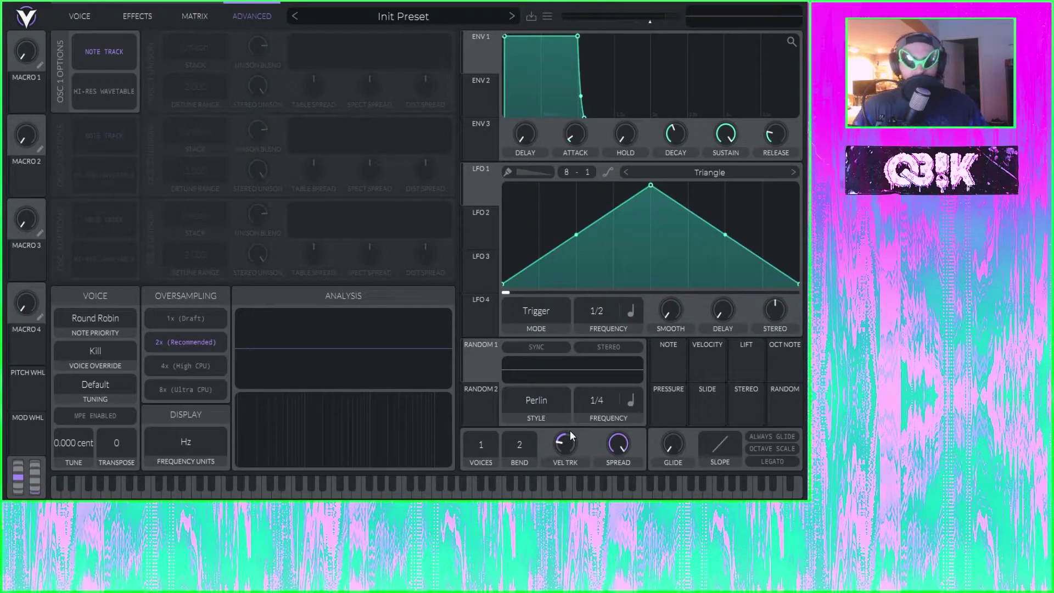
double_click(559, 447)
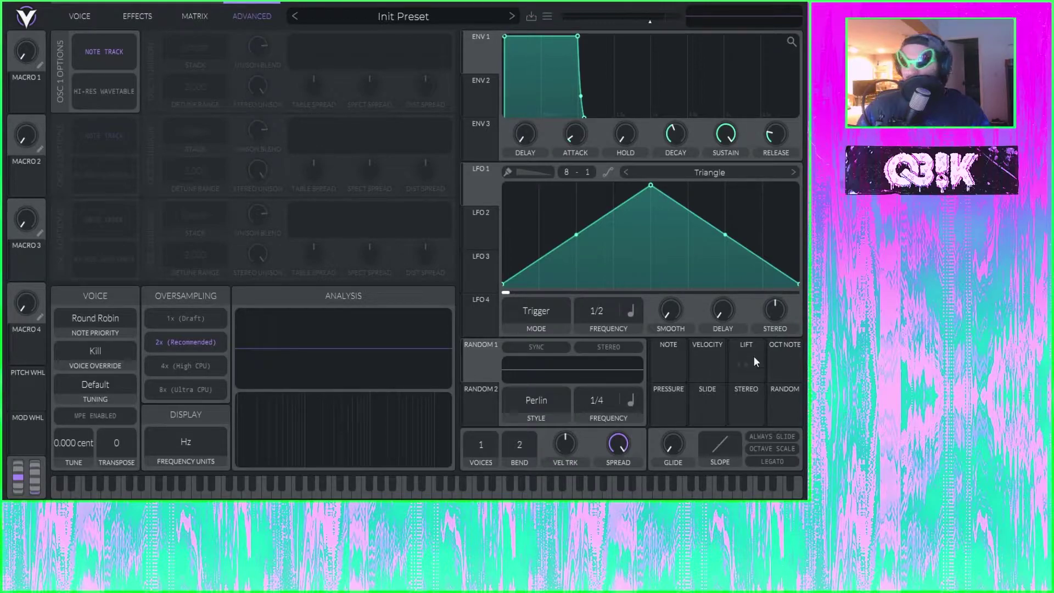
mouse_move(706, 366)
mouse_down()
mouse_move(767, 372)
mouse_move(707, 366)
mouse_up()
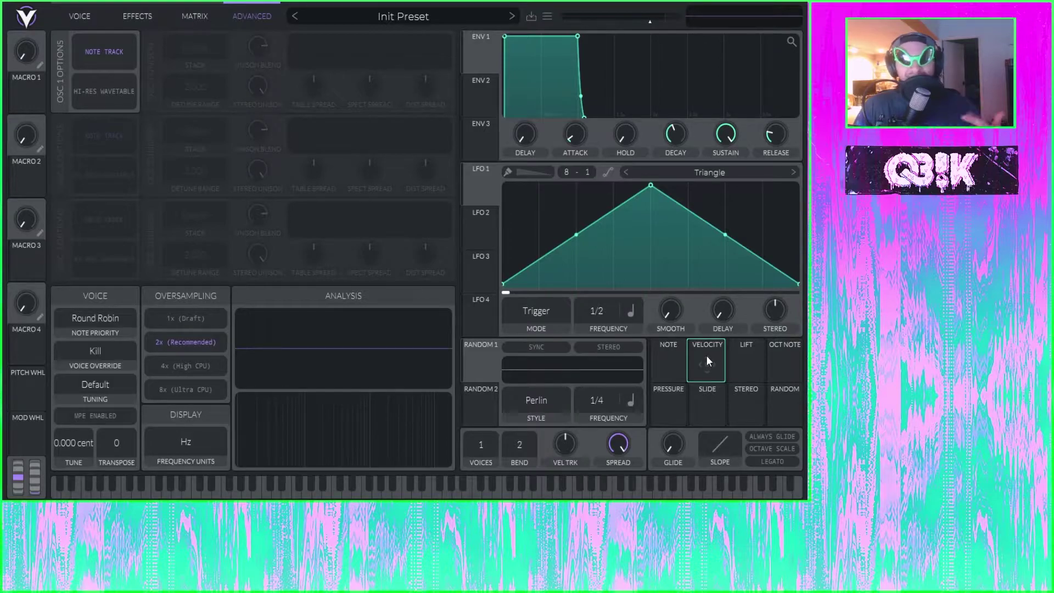
Try stereo spread amounts of 0% and about 14.5%, and raise the spread past its midpoint
mouse_move(619, 448)
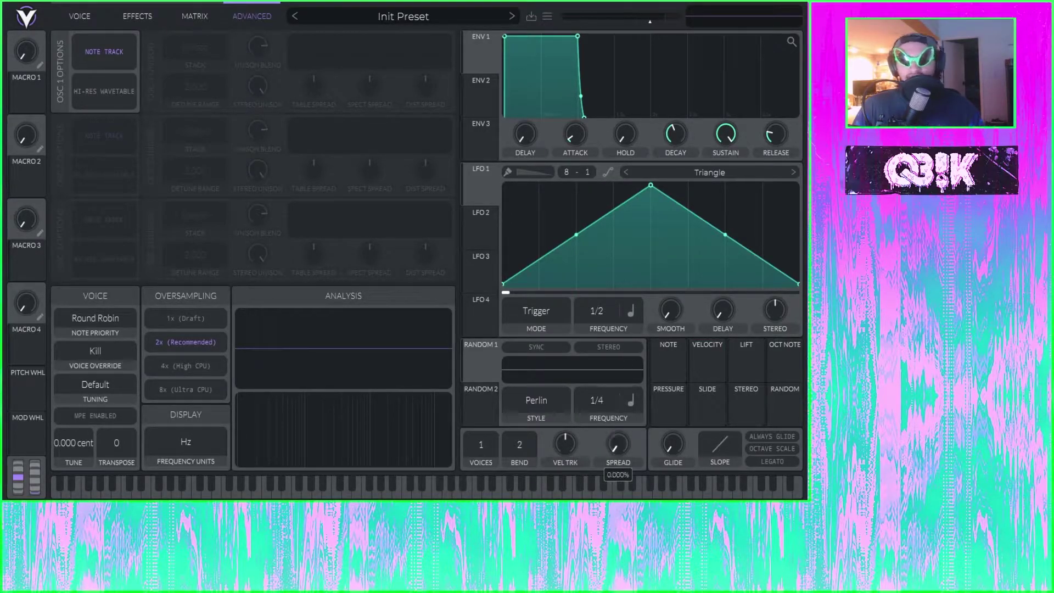
drag(635, 355, 622, 467)
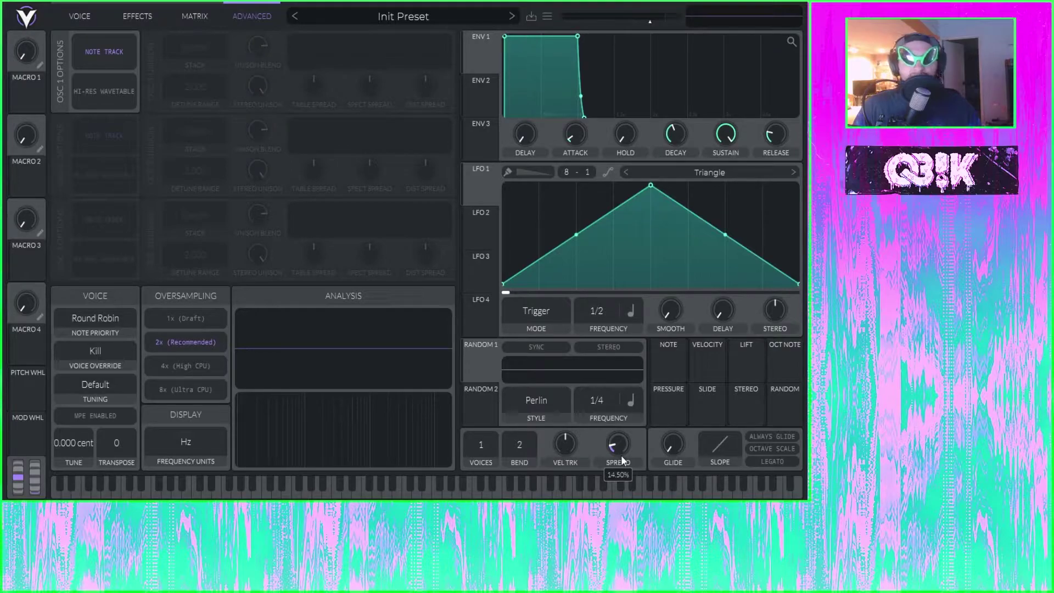
drag(620, 456, 628, 409)
Enable the Chorus effect and lower the voice stereo spread to 0%
click(132, 11)
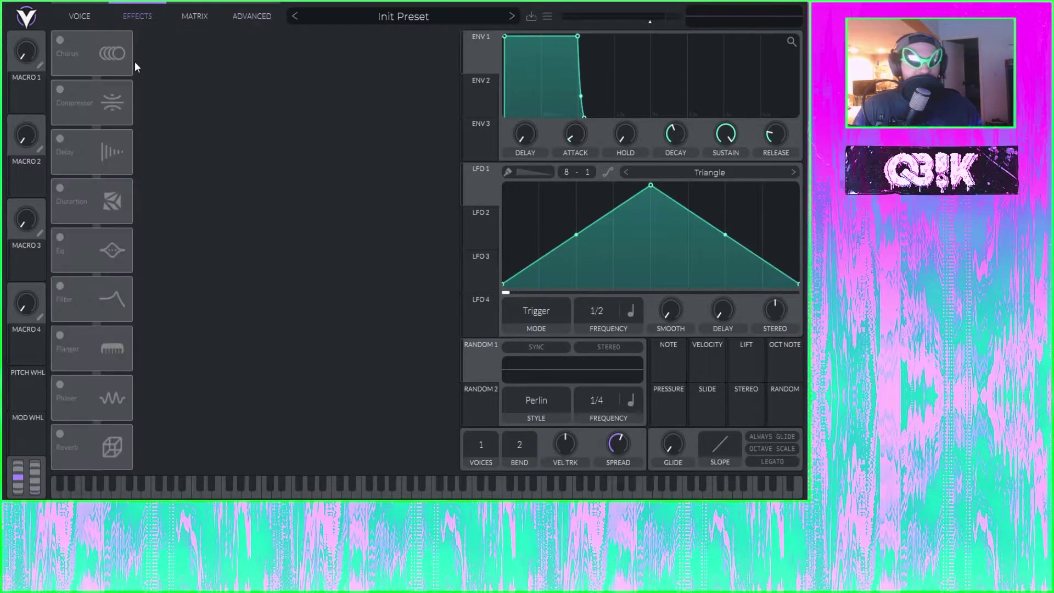
click(59, 39)
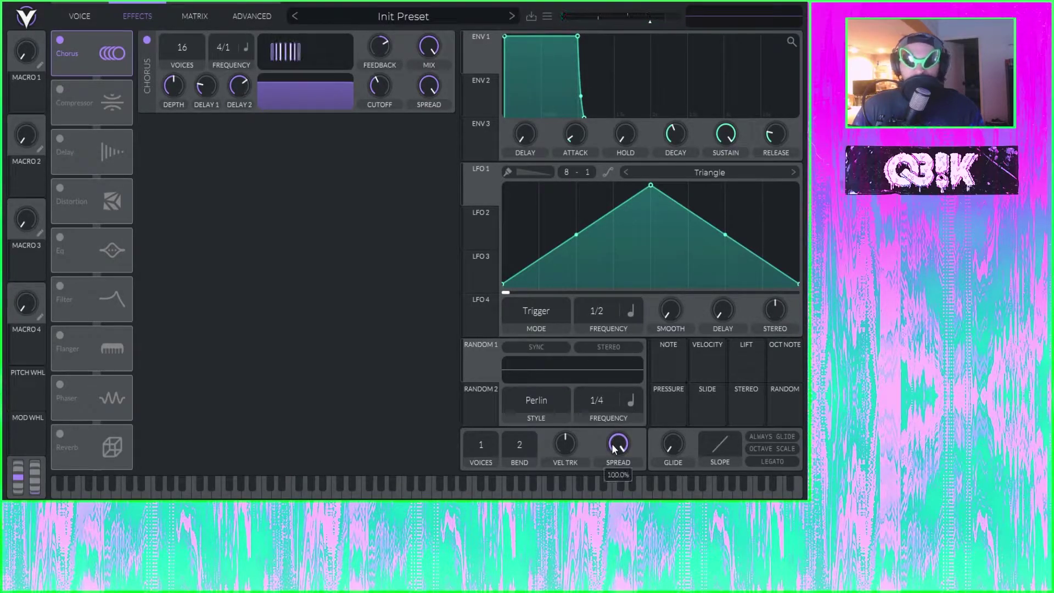
drag(615, 445, 615, 525)
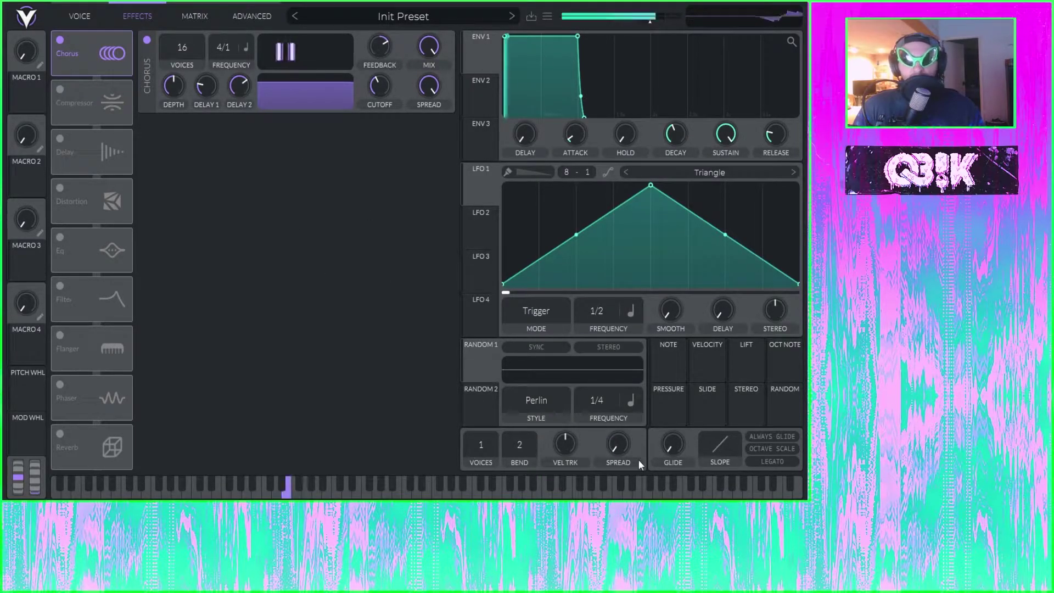
Reduce the chorus mix and both chorus delays, taking Delay 1 to its minimum
mouse_move(620, 447)
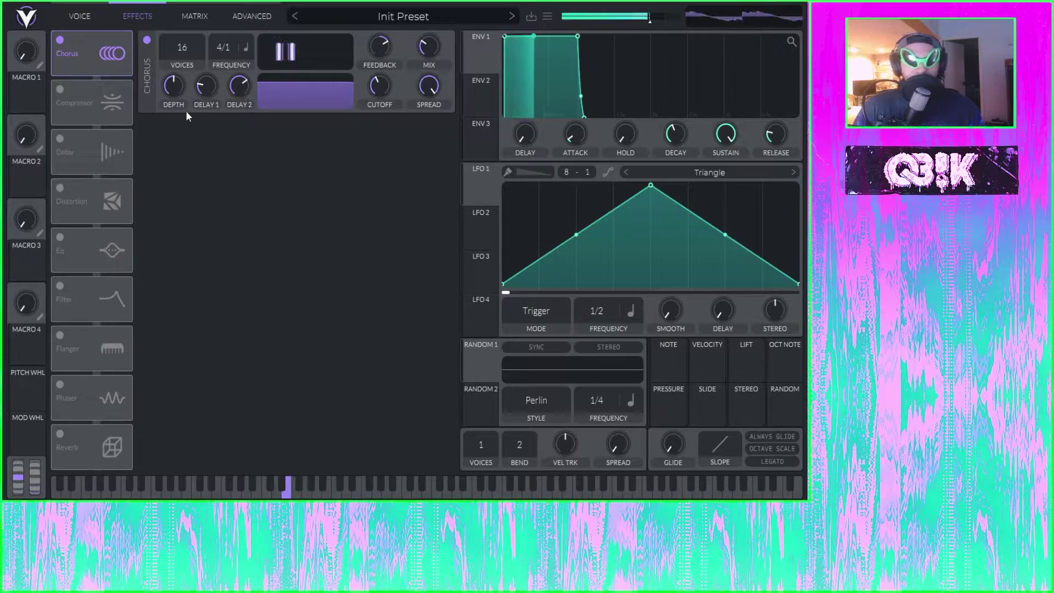
drag(239, 86, 237, 137)
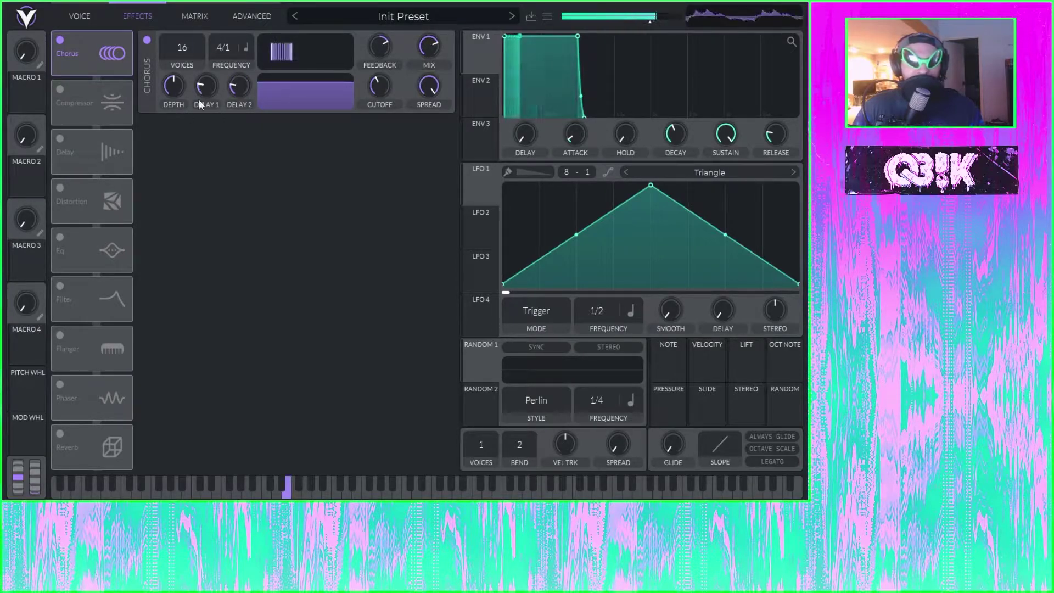
drag(205, 95, 207, 162)
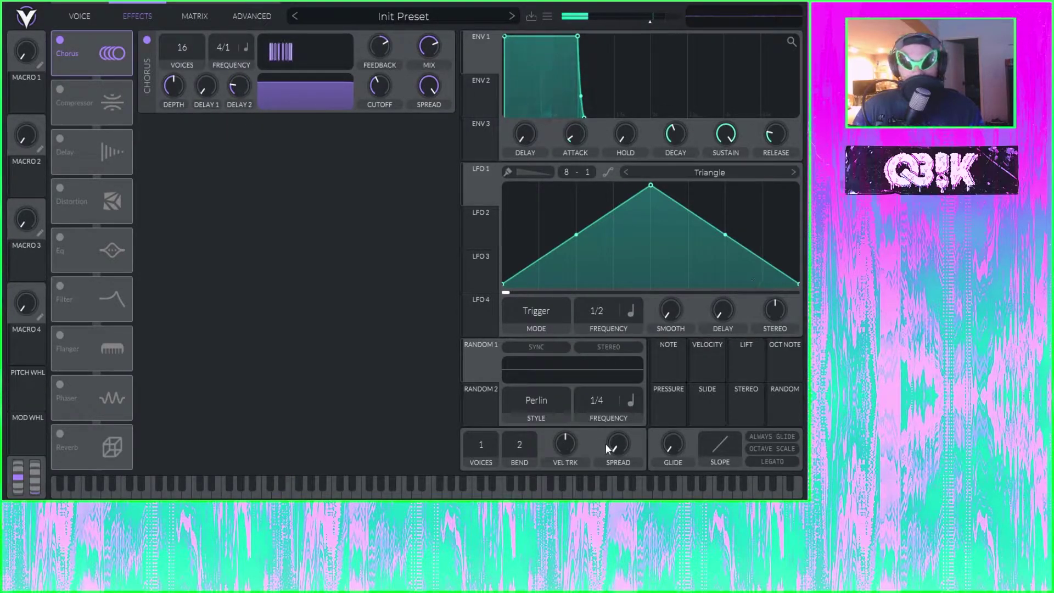
Raise the voice stereo spread to just below its midpoint and switch its stereo mode to Rotate
mouse_move(607, 445)
mouse_down()
mouse_move(650, 382)
mouse_move(615, 480)
mouse_move(616, 437)
mouse_up()
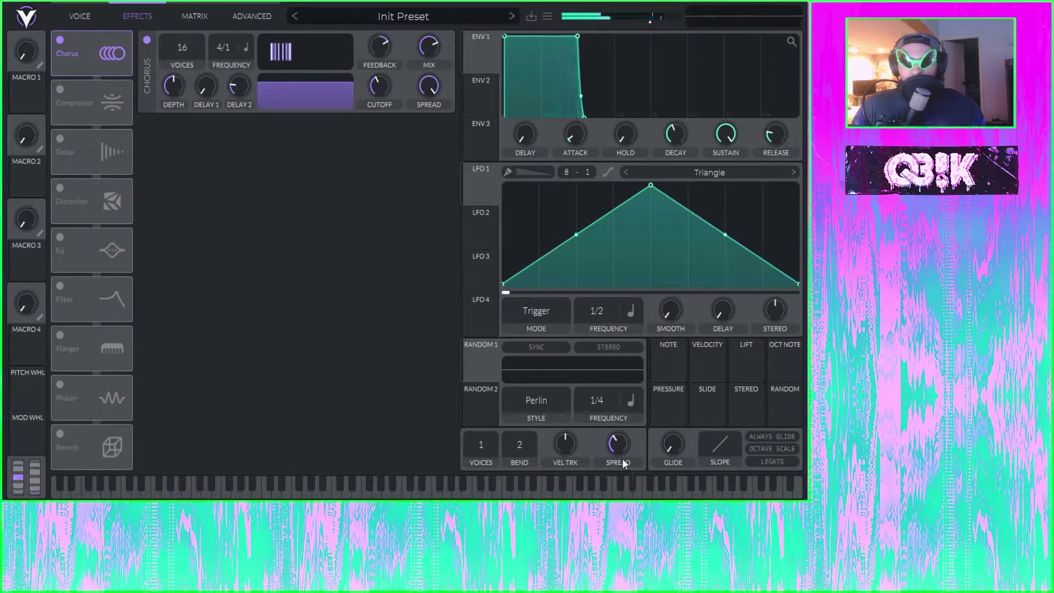
click(621, 460)
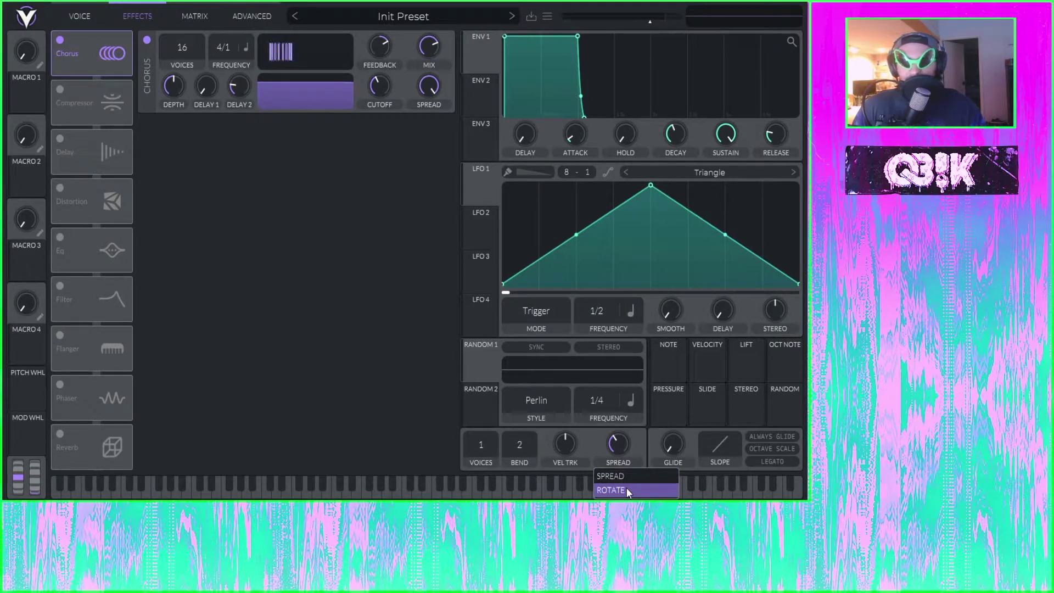
click(599, 448)
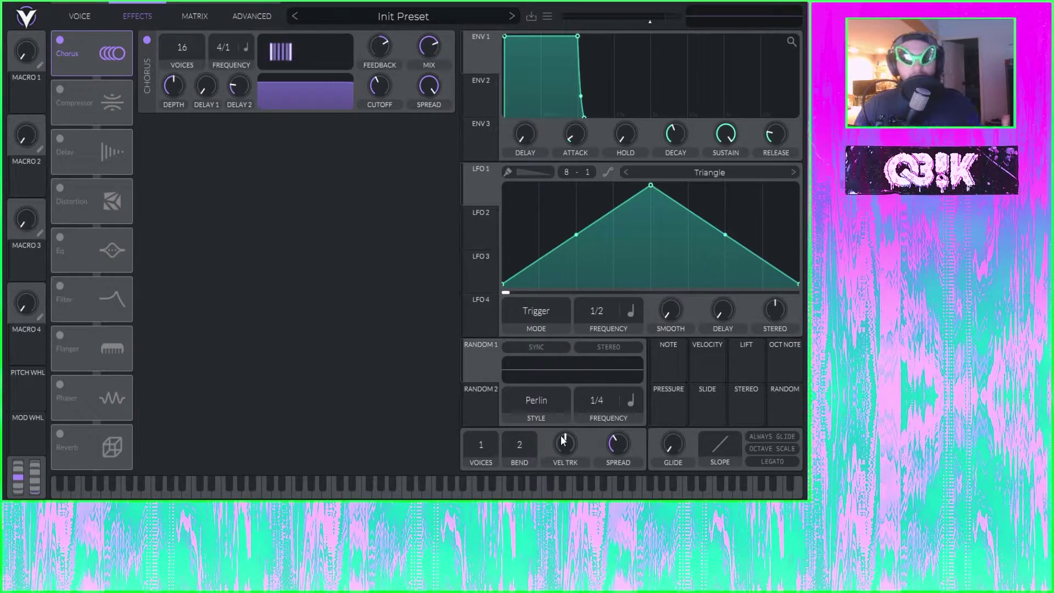
click(628, 464)
click(619, 469)
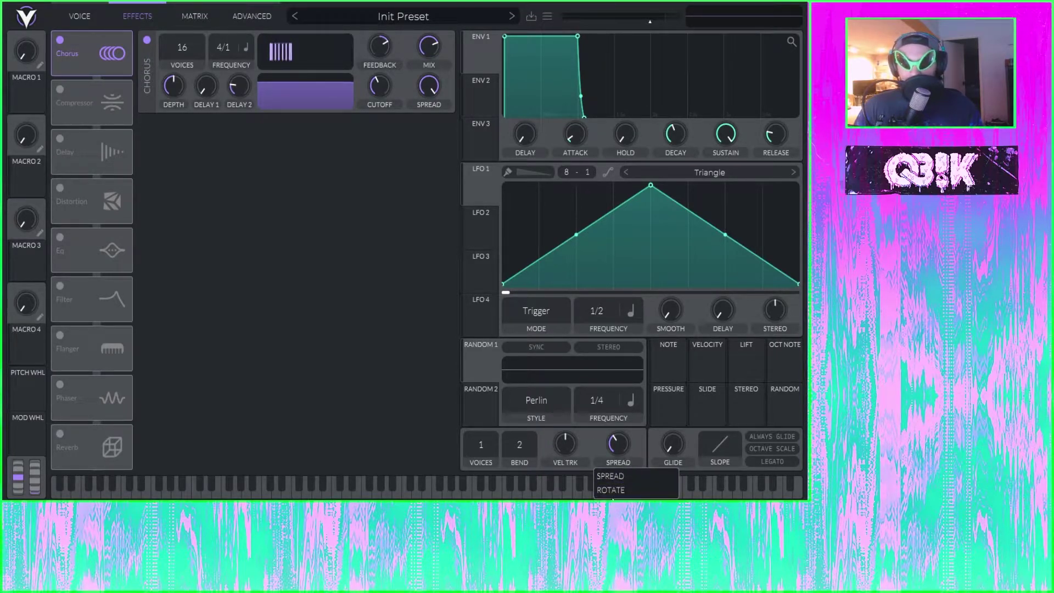
click(616, 489)
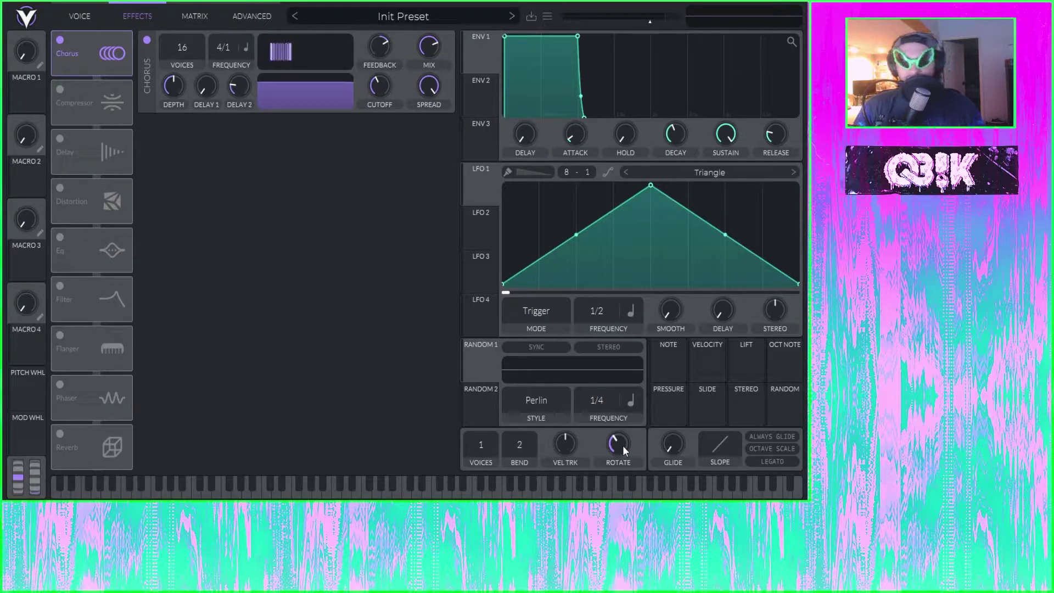
Enable oscillator 2 and pan oscillator 1 fully right
click(81, 15)
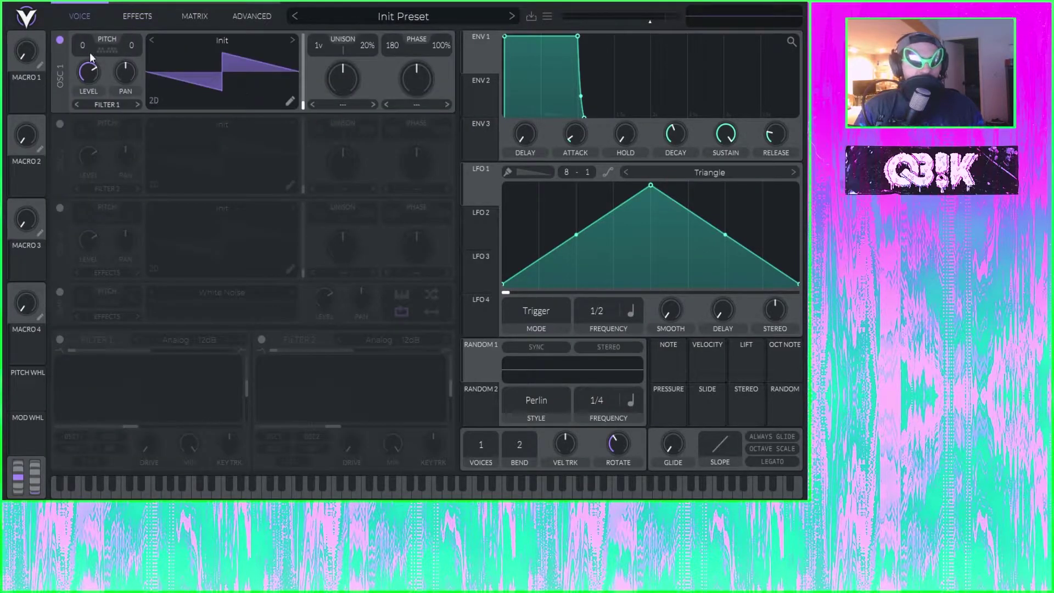
click(58, 124)
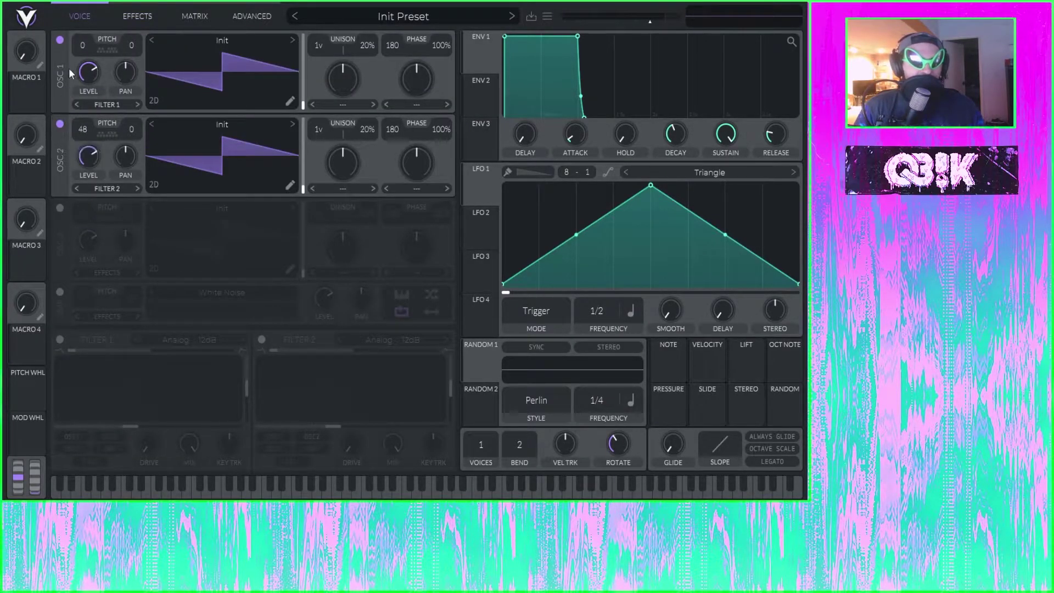
drag(130, 78, 130, 16)
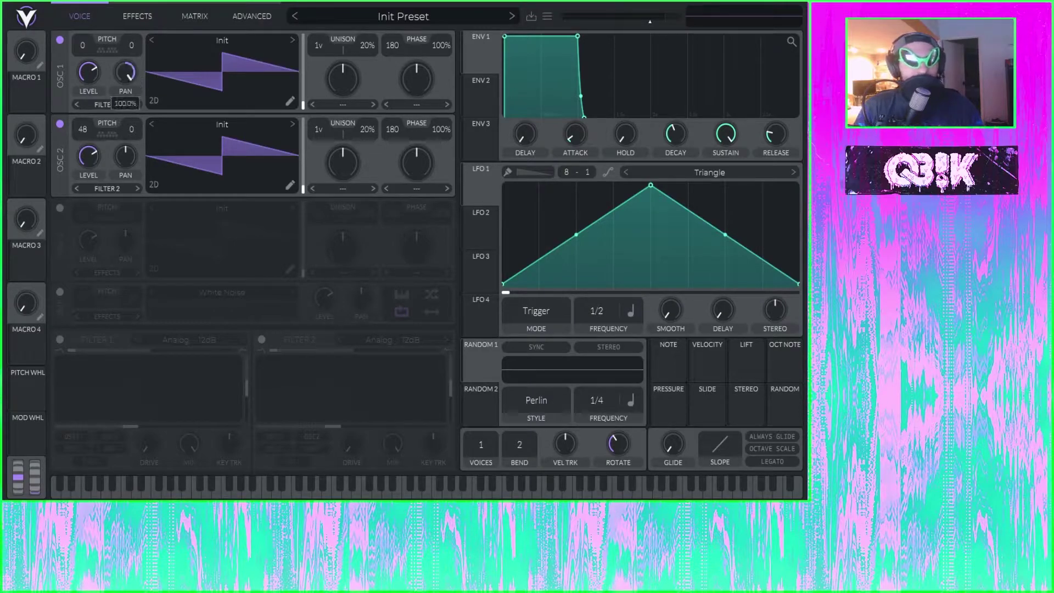
Set the voice stereo mode back to Spread and raise its amount to 100%
click(618, 461)
click(616, 476)
drag(620, 454, 499, 264)
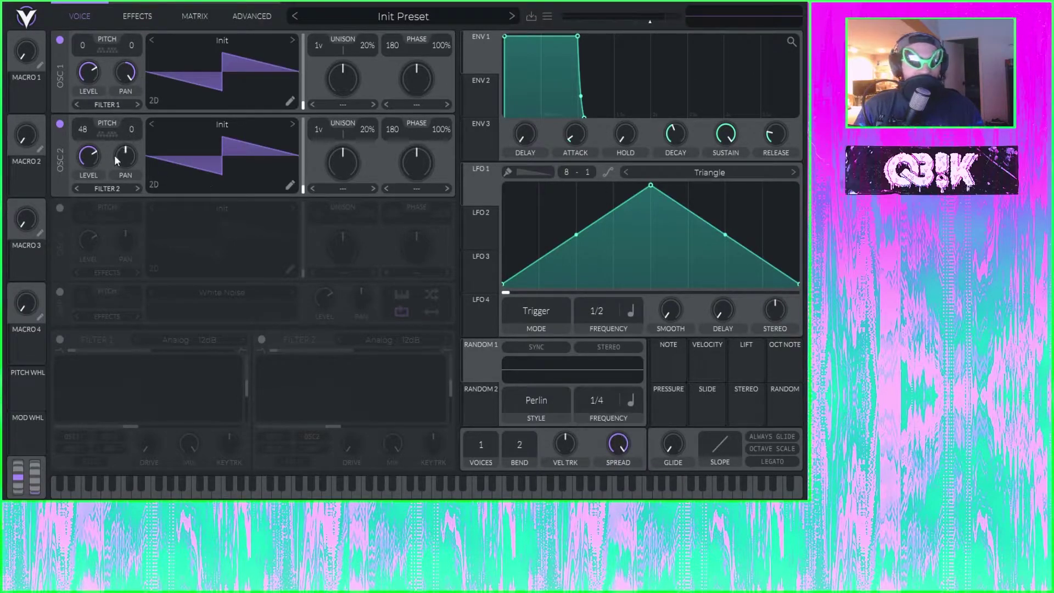
Pan oscillator 2 fully left and switch the voice stereo mode to Rotate
drag(115, 156, 125, 395)
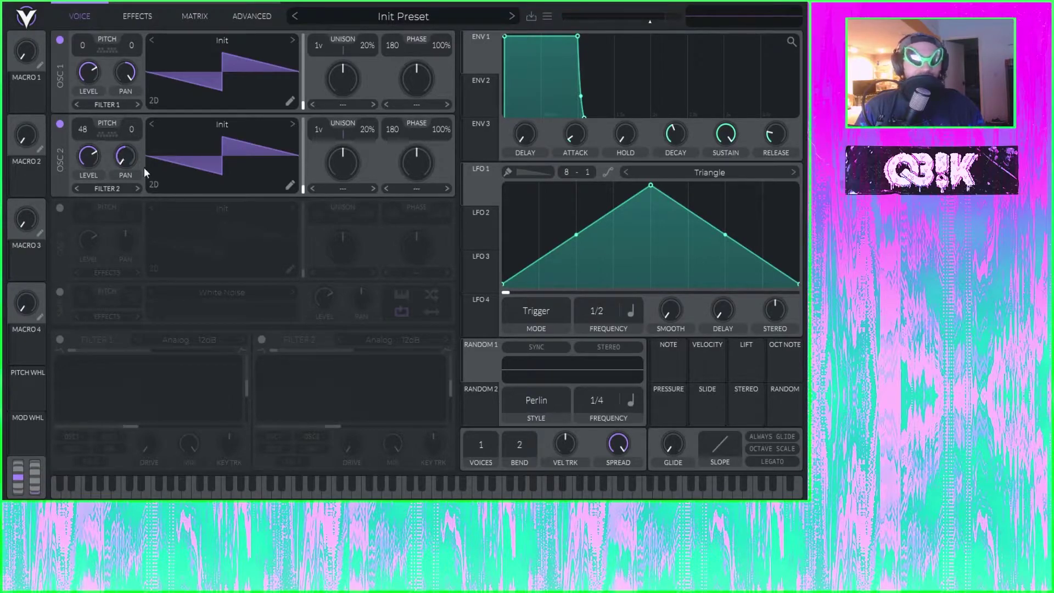
click(611, 460)
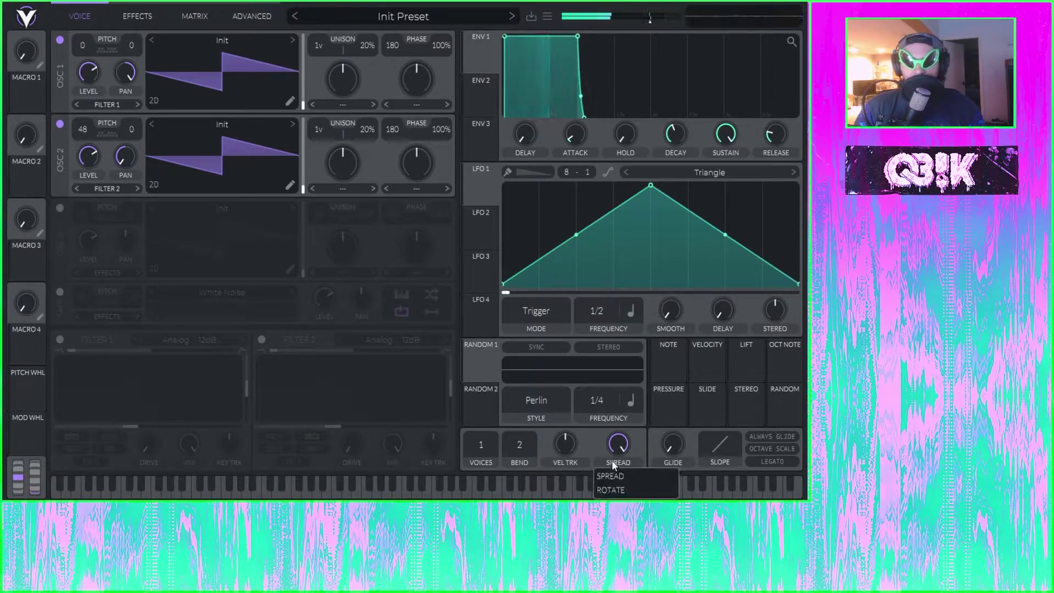
click(617, 489)
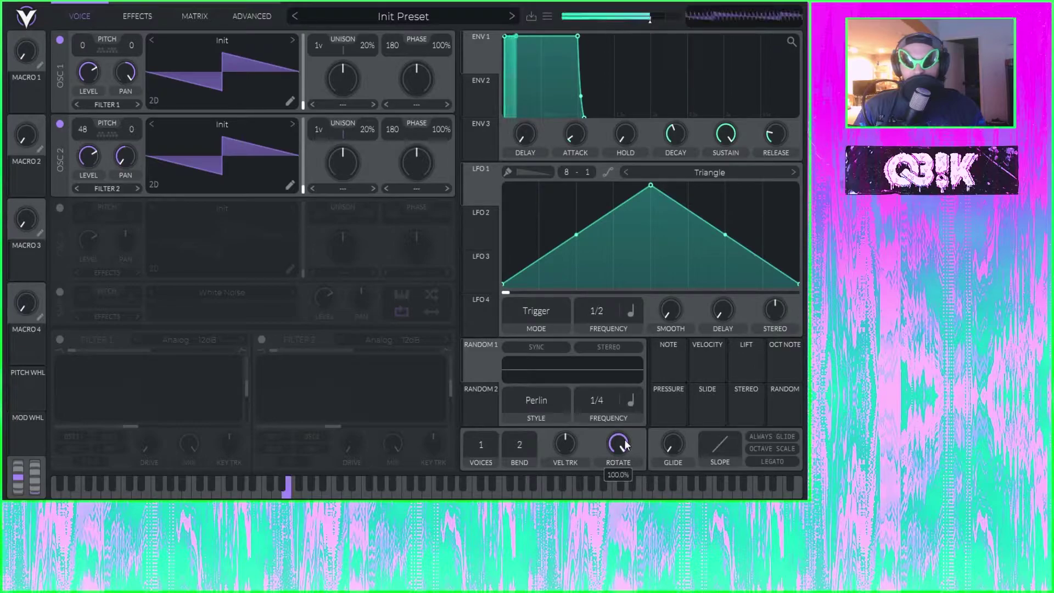
Sweep the voice Rotate amount between 0% and about three quarters, including a setting of 35%
drag(623, 457, 622, 489)
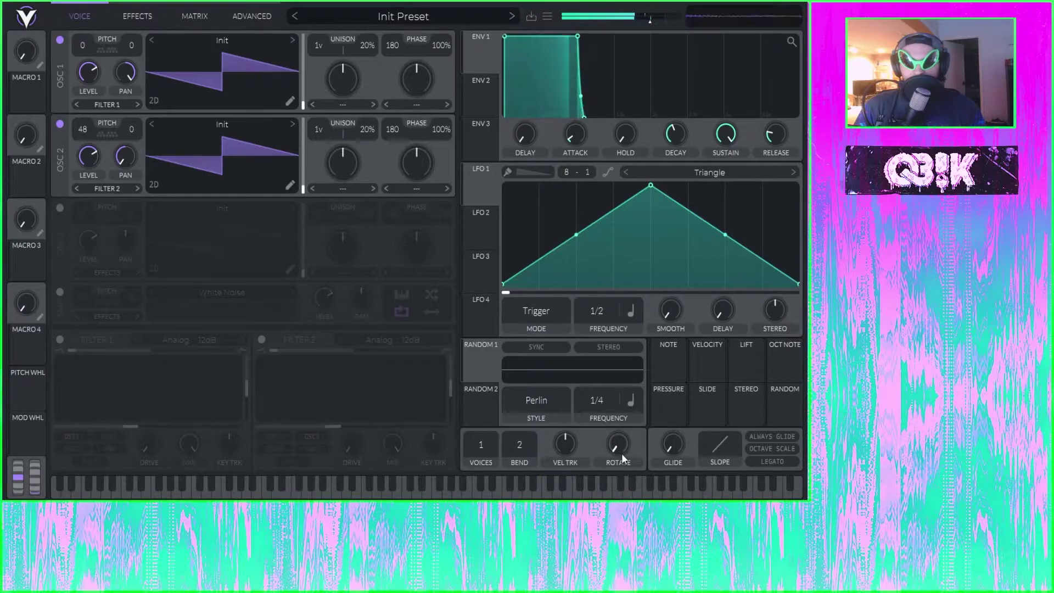
drag(621, 452, 673, 275)
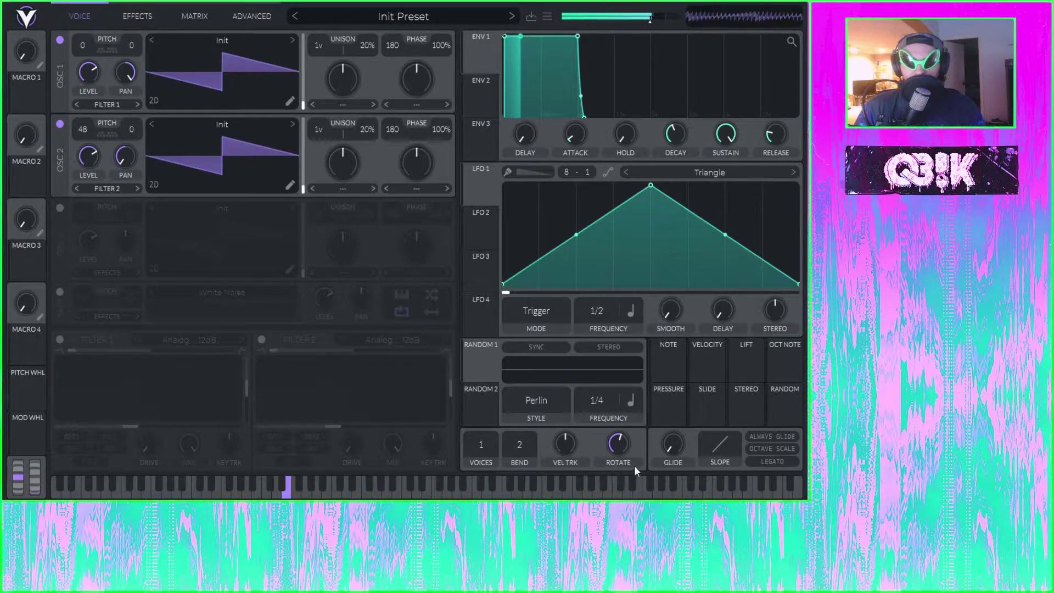
drag(631, 446, 630, 421)
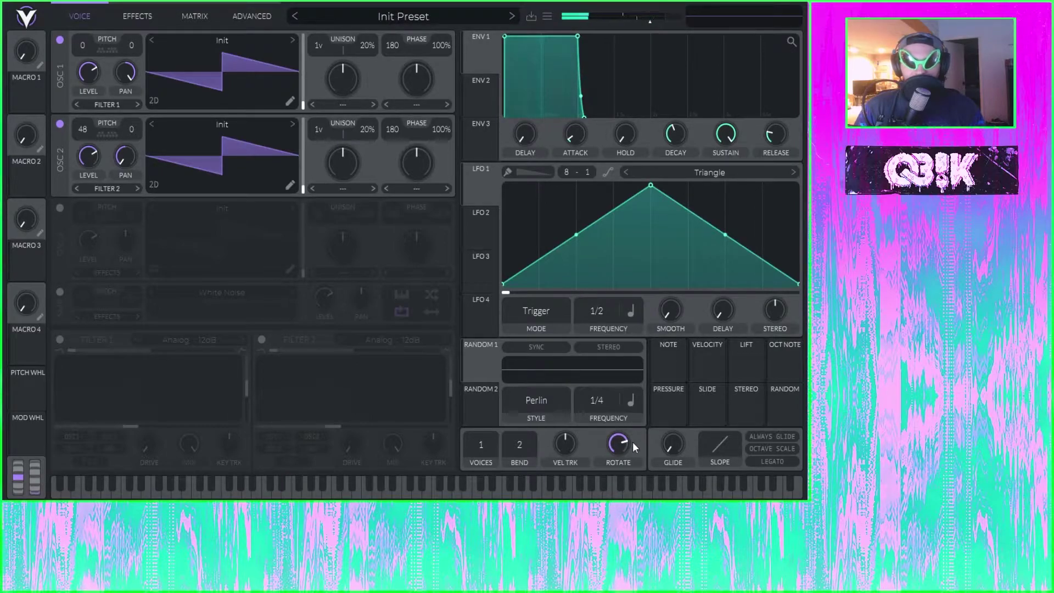
scroll(614, 445, down, 4)
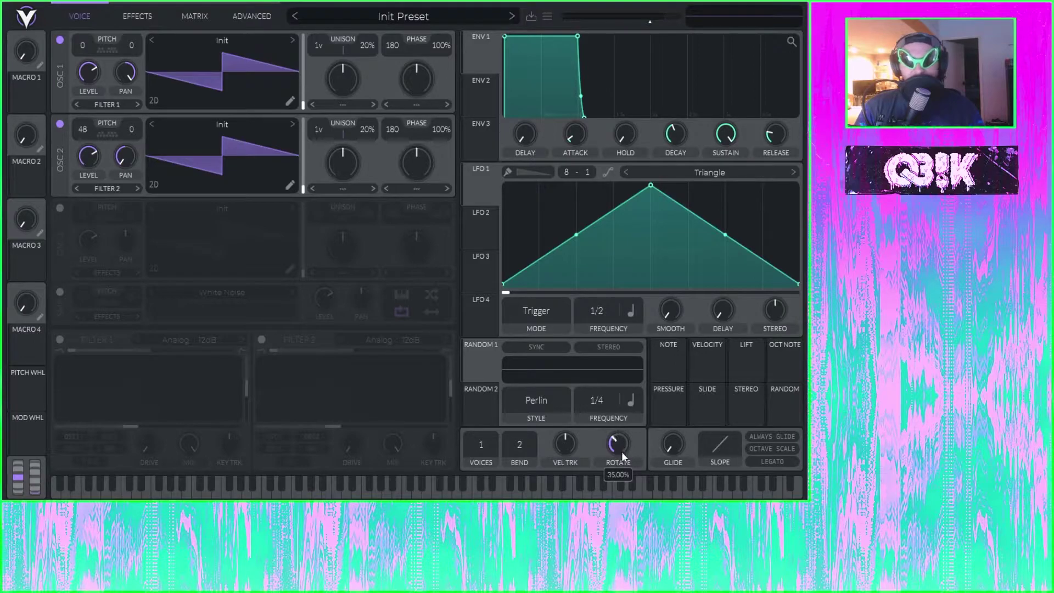
drag(621, 450, 648, 404)
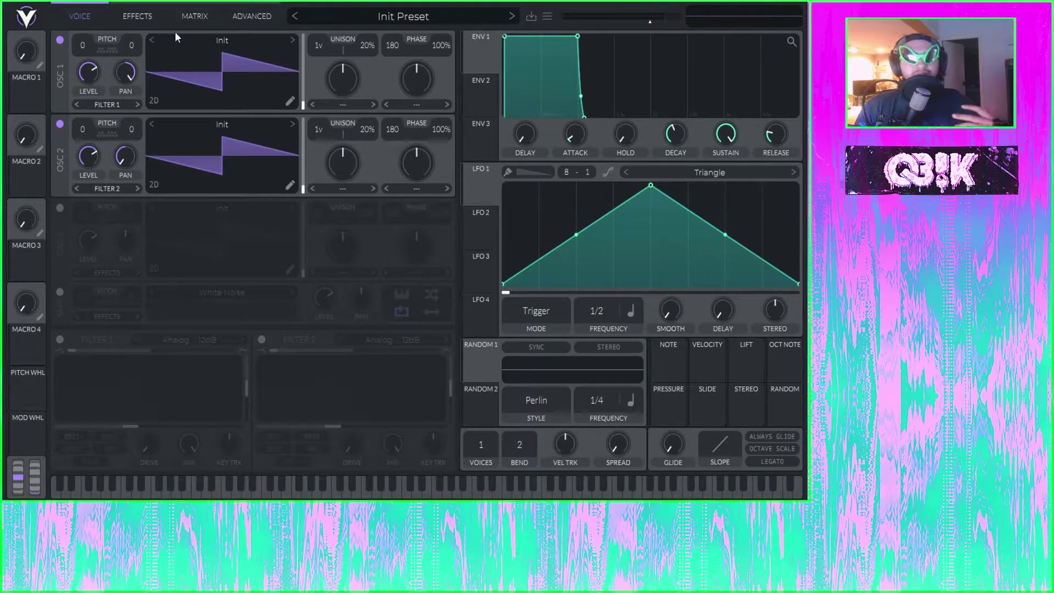
Show the effects page and toggle the voice stereo mode to Rotate and back to Spread
click(140, 16)
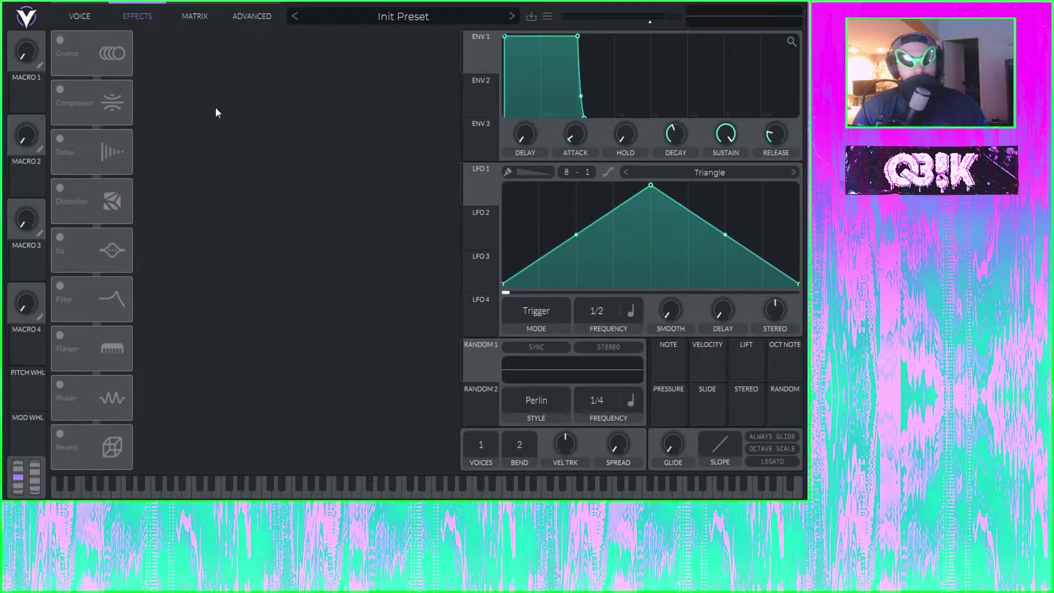
click(618, 465)
click(611, 489)
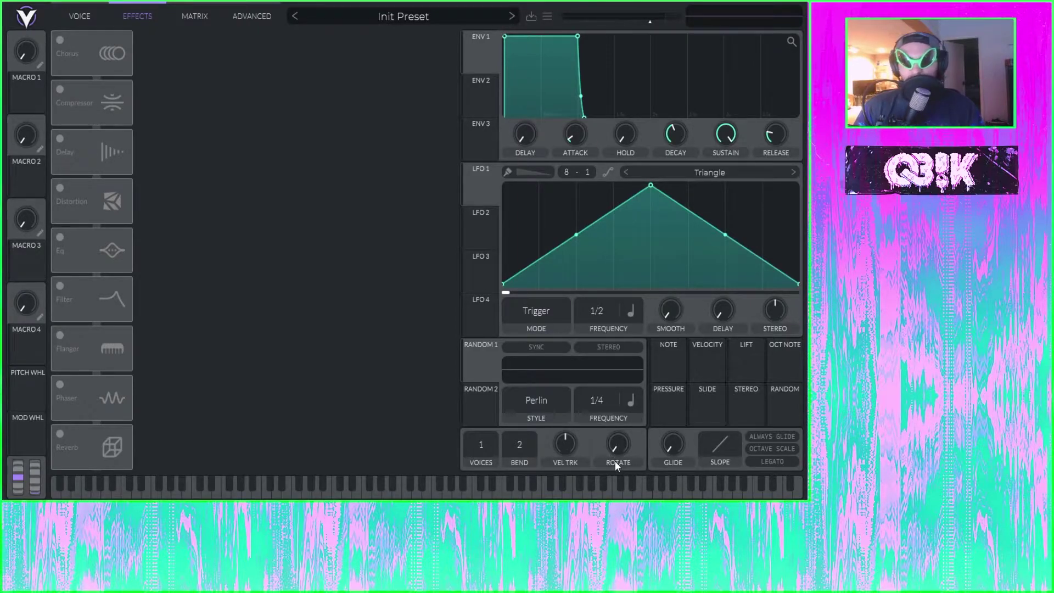
click(616, 465)
click(614, 476)
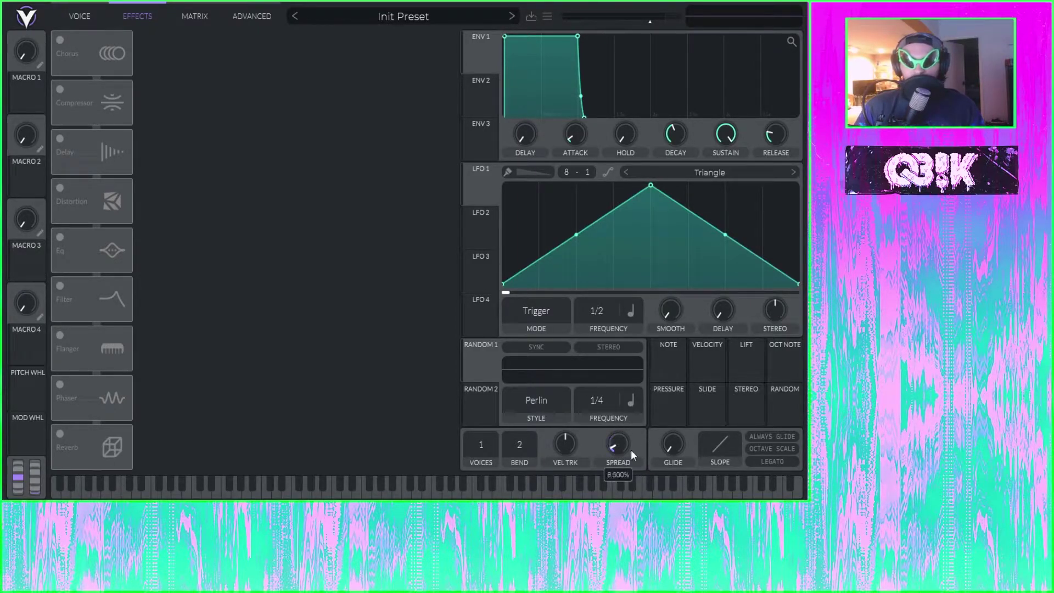
Compare the partly raised voice stereo amount in Rotate mode, and return the mode to Spread at 0%
click(620, 463)
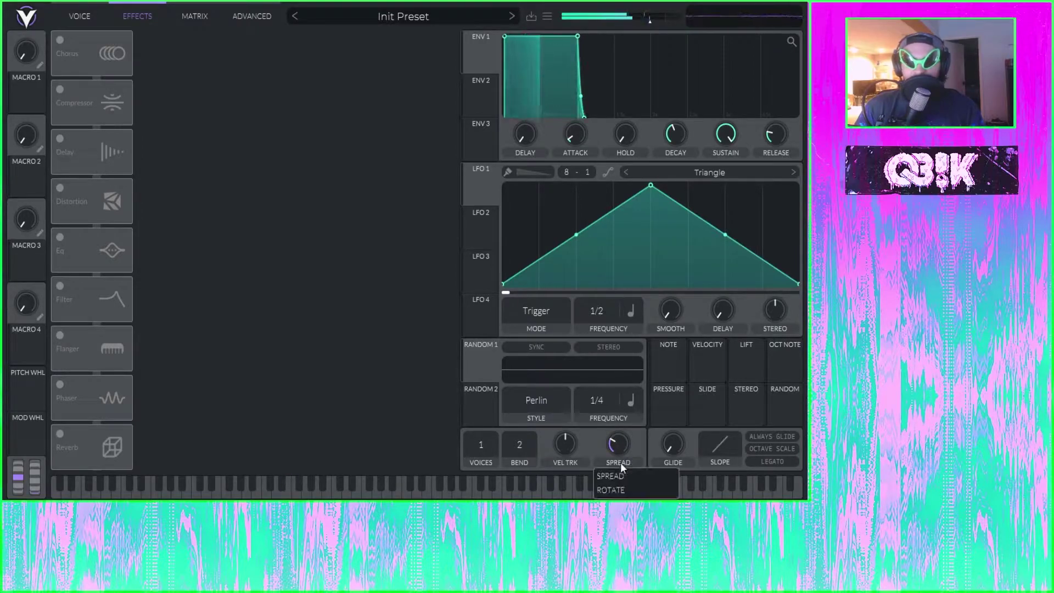
click(624, 491)
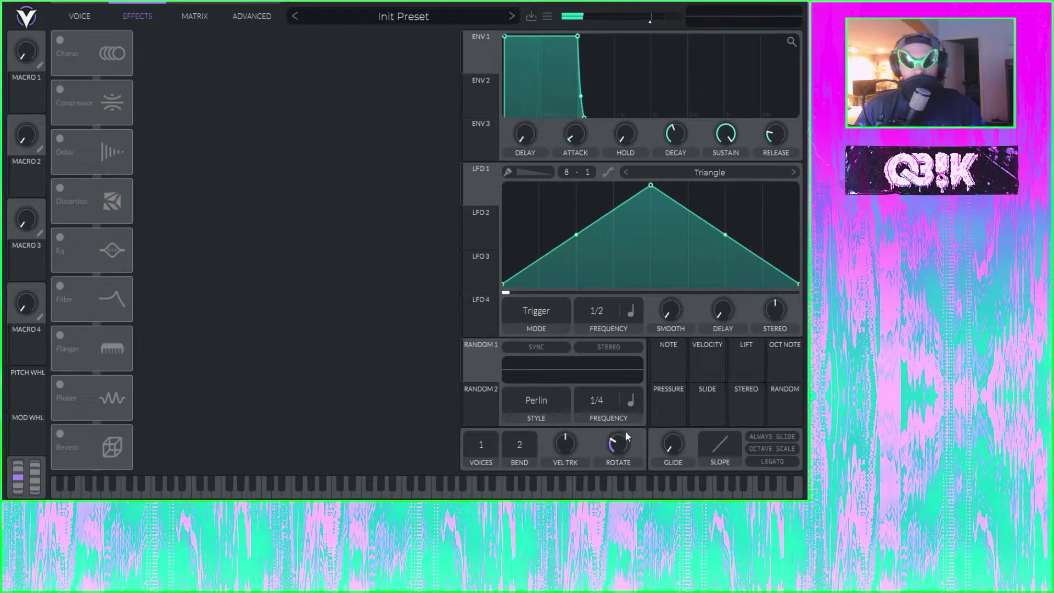
click(624, 463)
click(628, 473)
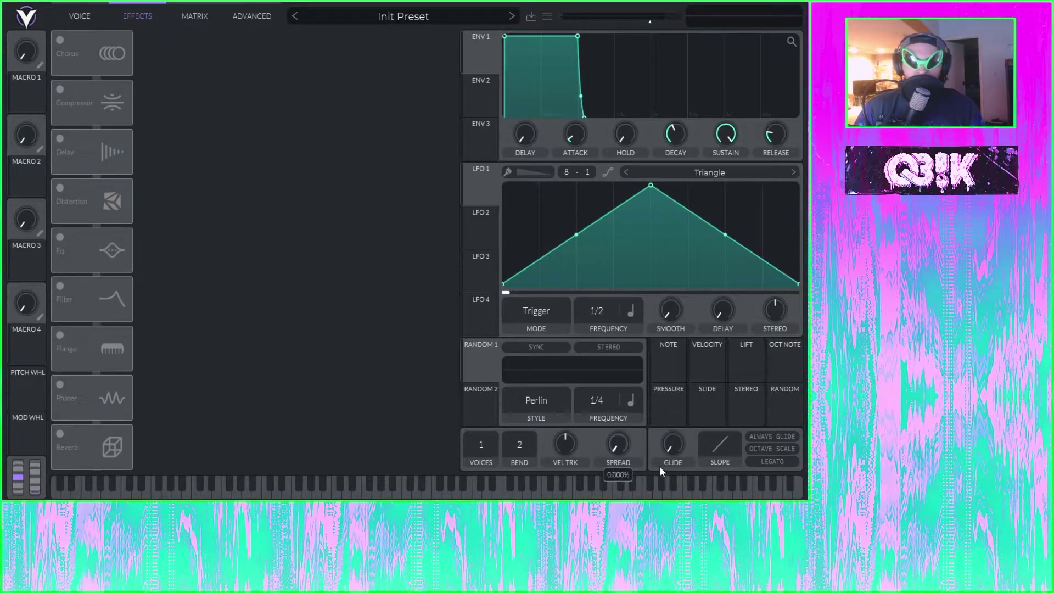
Switch the voice stereo mode to Rotate at full amount and lower the amount to 45%
click(607, 464)
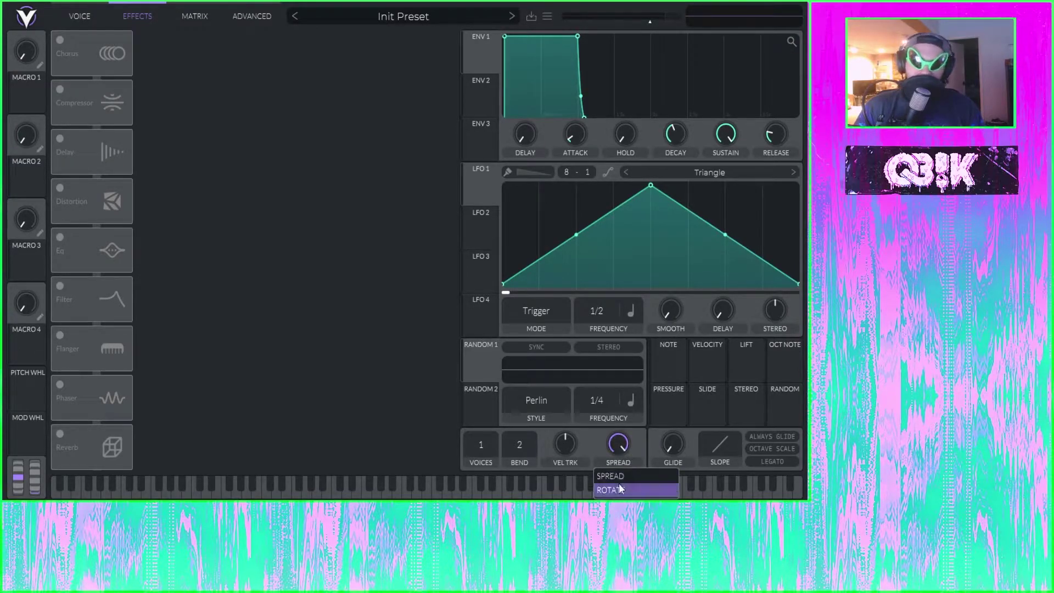
click(625, 492)
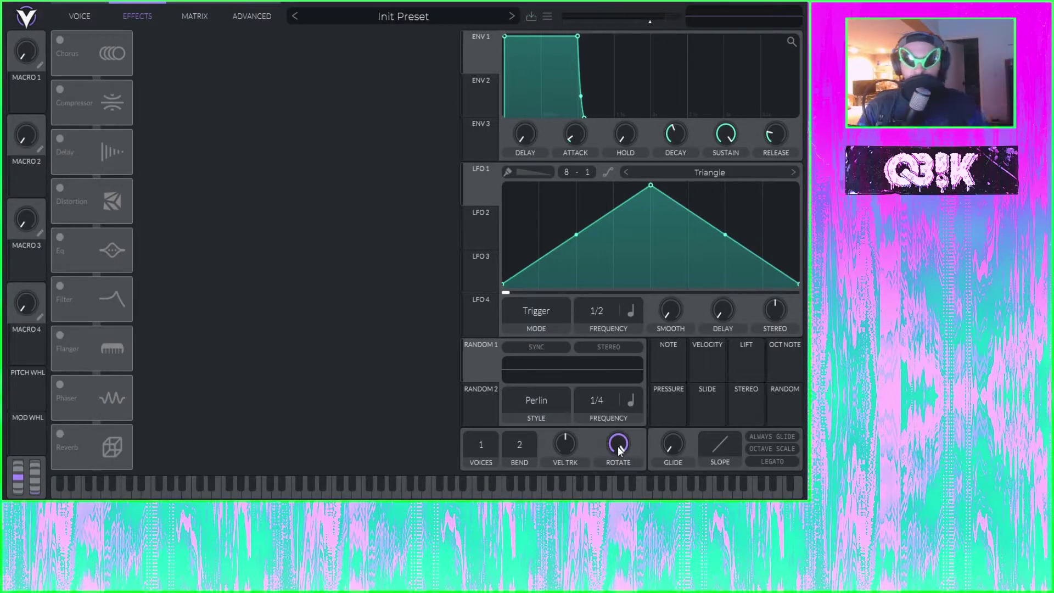
click(628, 465)
drag(620, 446, 621, 462)
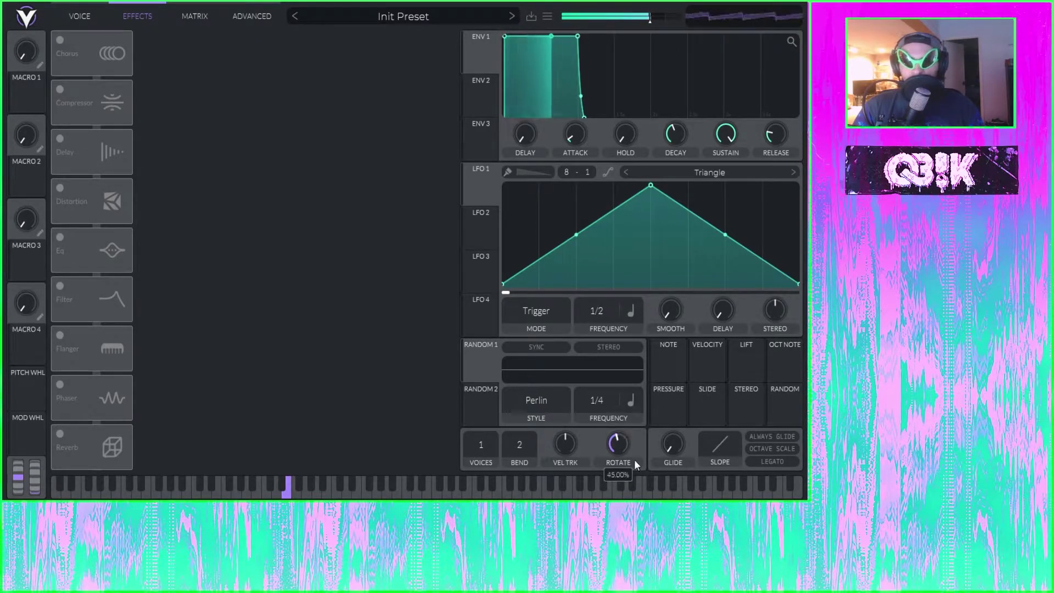
Switch off oscillators 1 and 2 on the voice page and return to the effects page
click(94, 16)
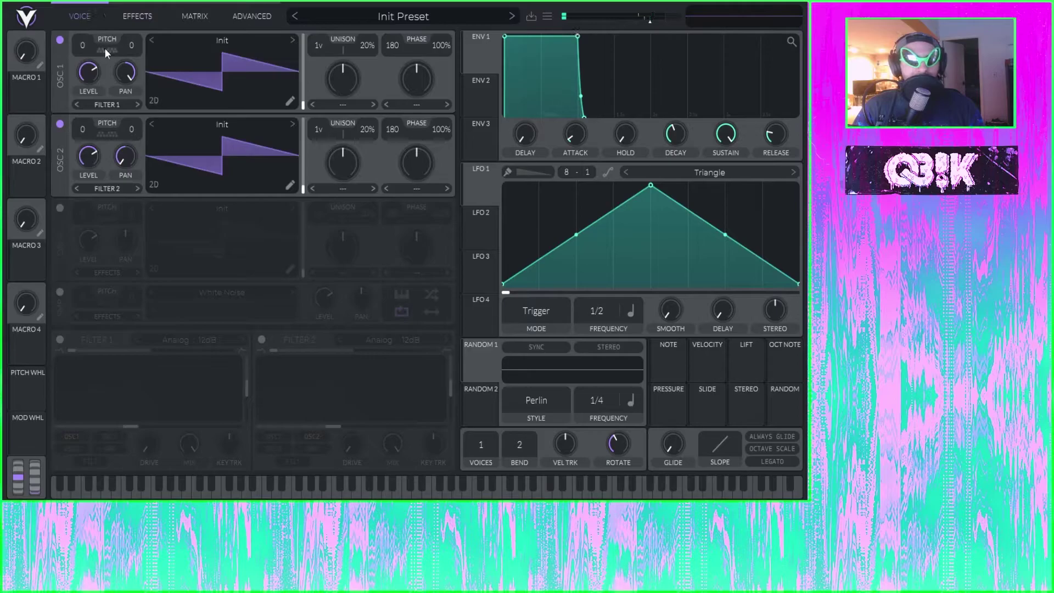
click(60, 40)
click(59, 123)
click(136, 22)
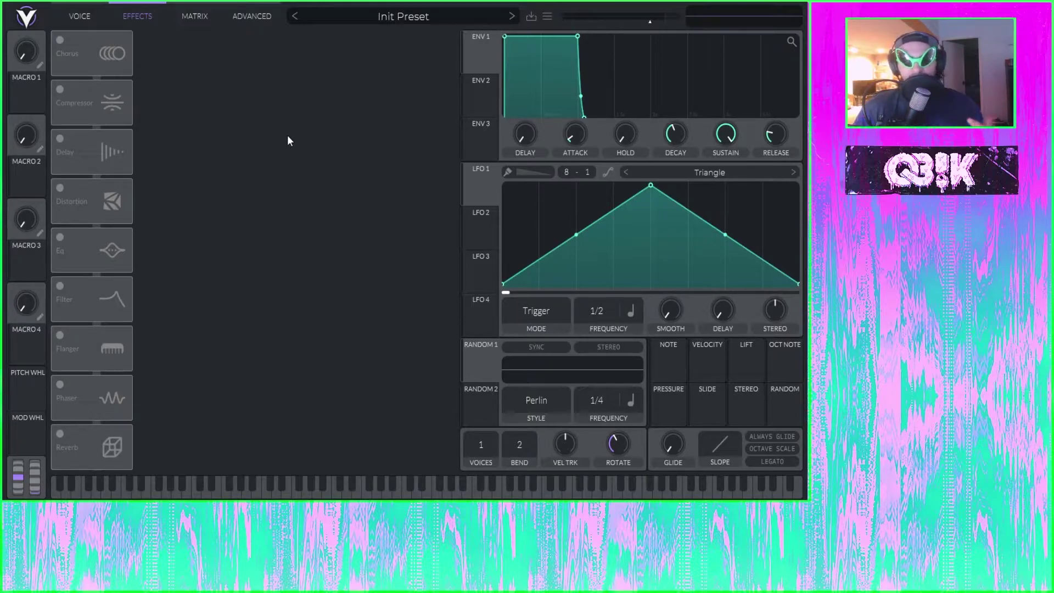
Set the voice stereo mode back to Spread at 0% and re-enable oscillator 1 on the voice page
drag(615, 432, 634, 407)
click(613, 462)
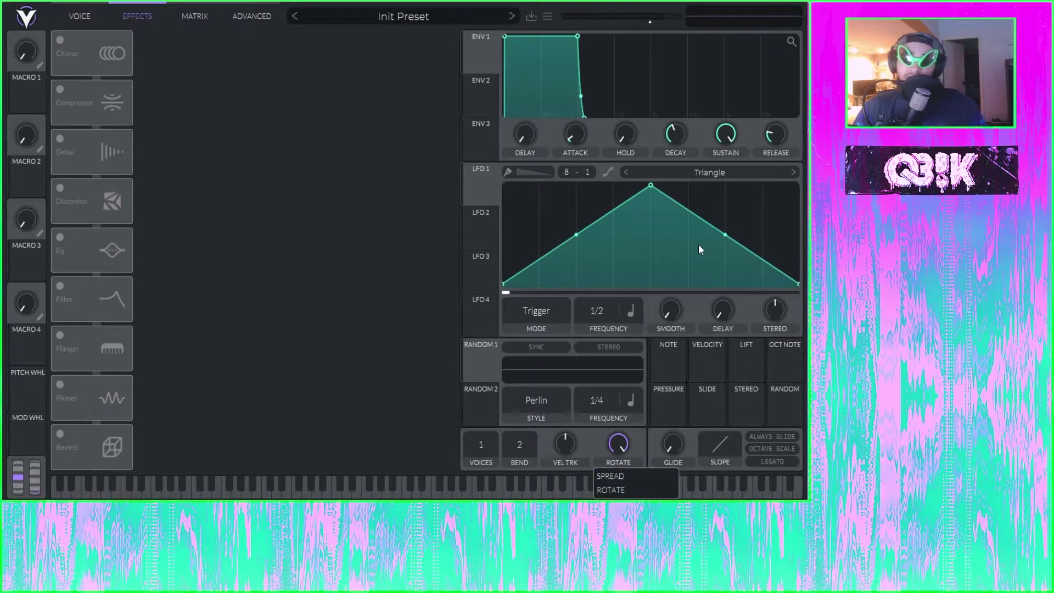
click(617, 478)
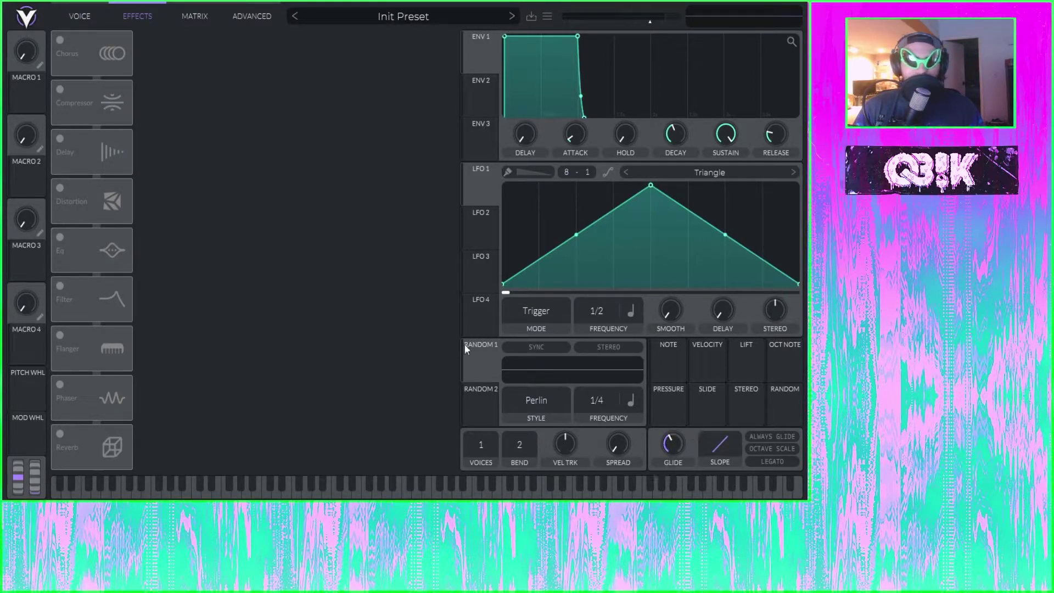
click(60, 16)
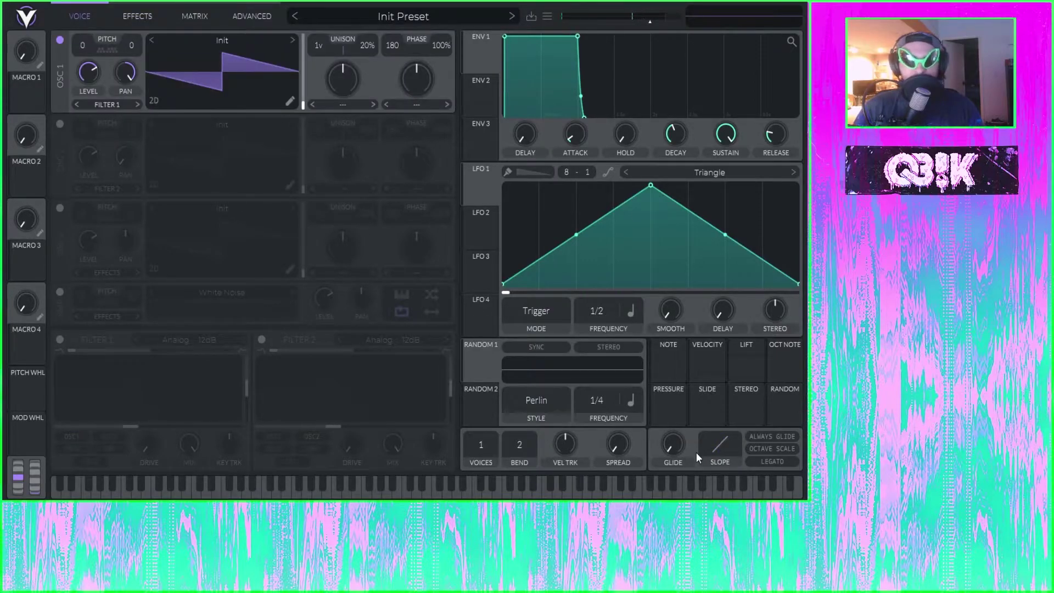
Turn on Legato and try several Glide times, finishing near the knob's midpoint
mouse_move(688, 449)
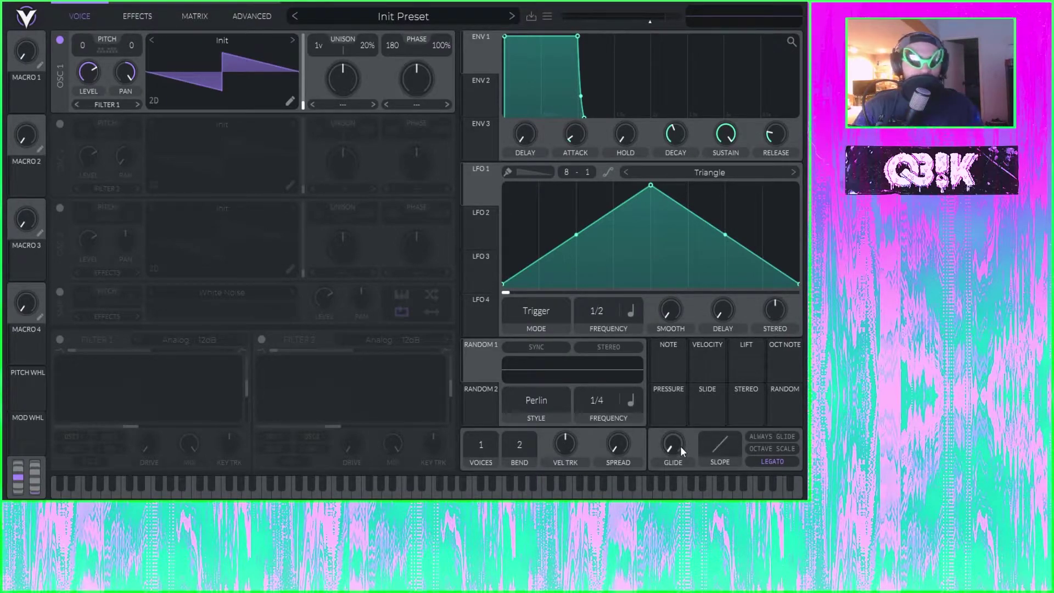
drag(680, 446, 685, 410)
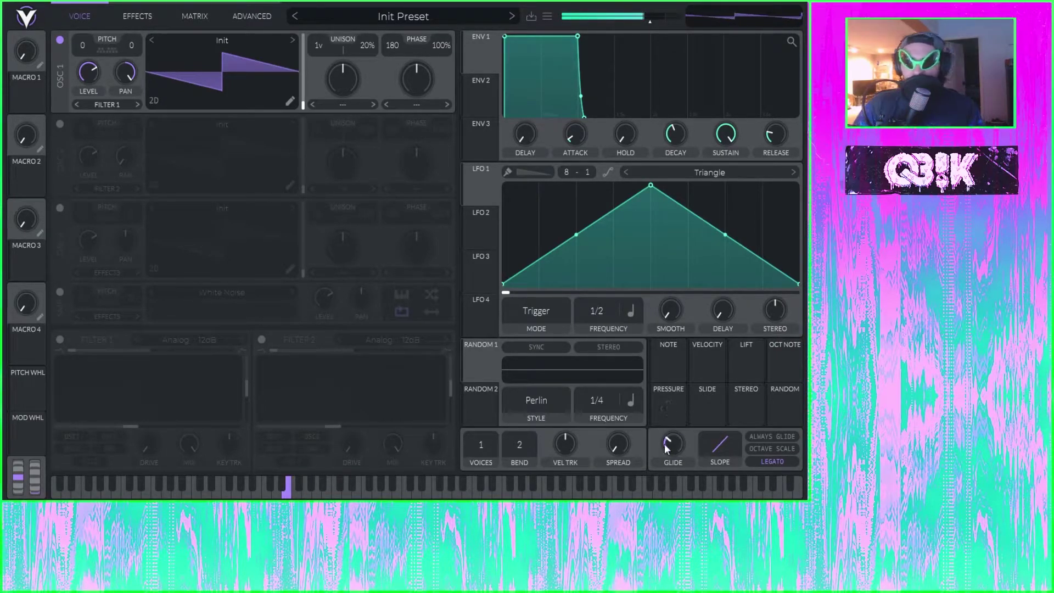
drag(664, 444, 687, 426)
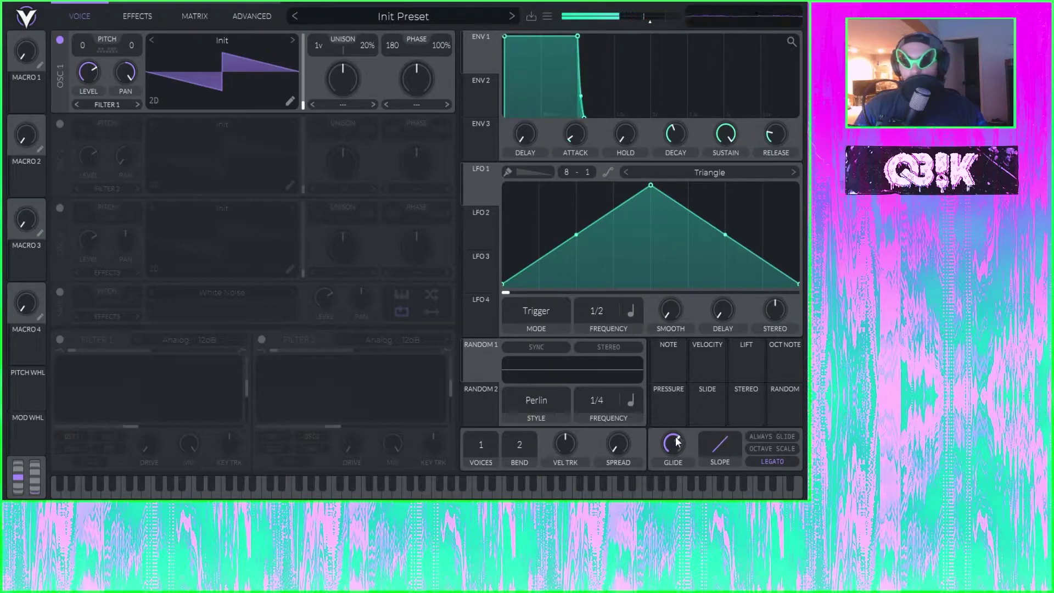
drag(679, 440, 679, 475)
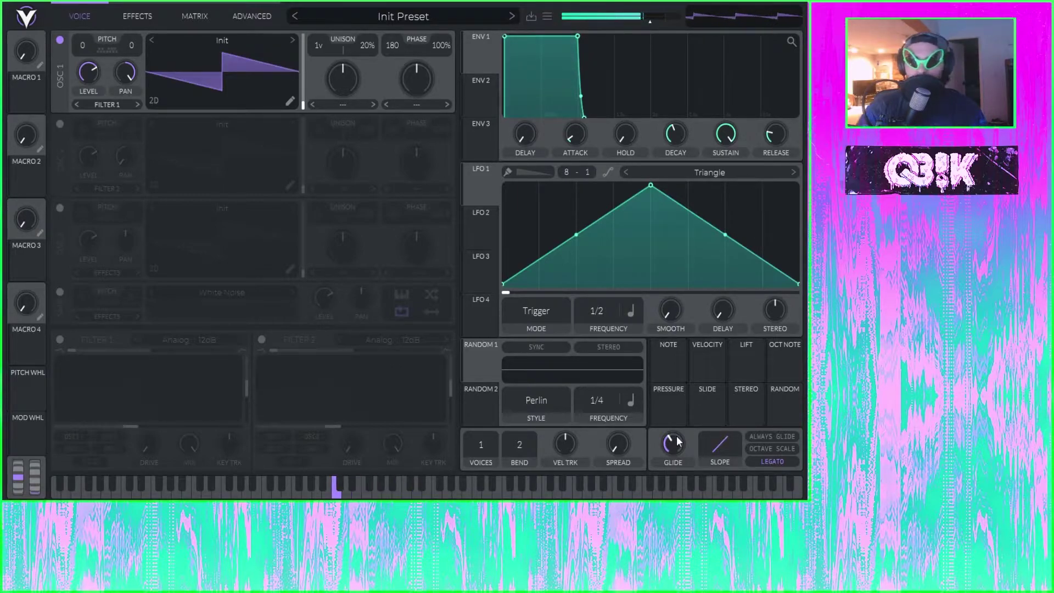
double_click(680, 440)
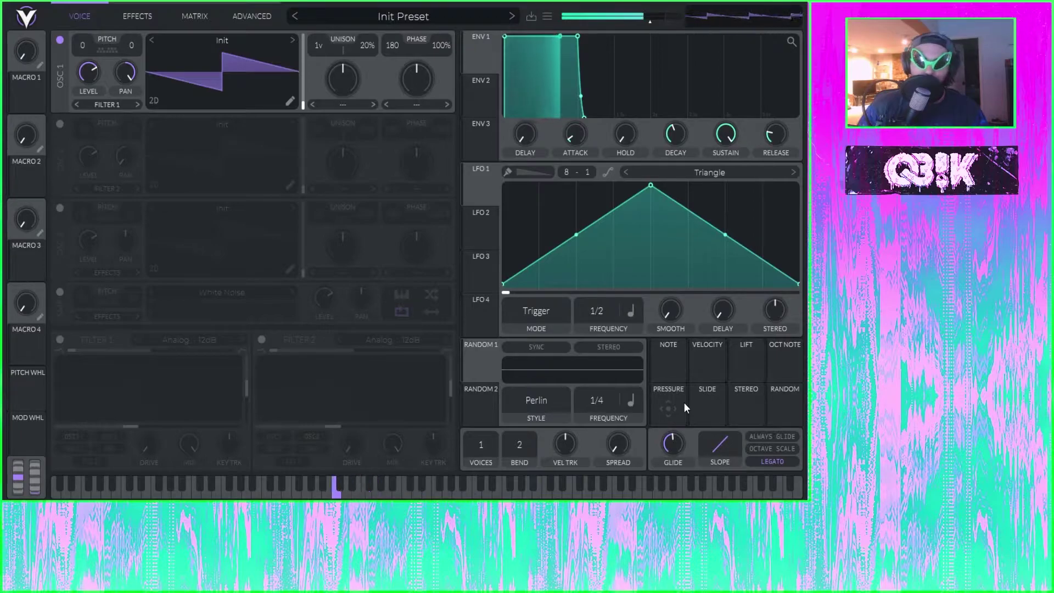
Bend the glide slope into a fast-rising curve, and reset Slope, Glide and Legato to their defaults
drag(715, 441, 727, 499)
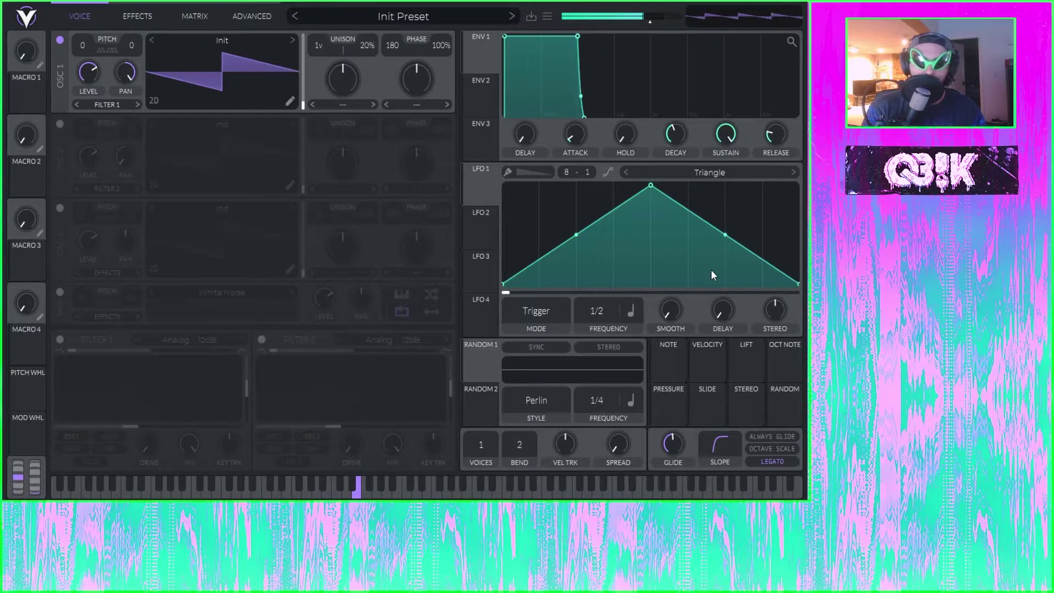
double_click(715, 452)
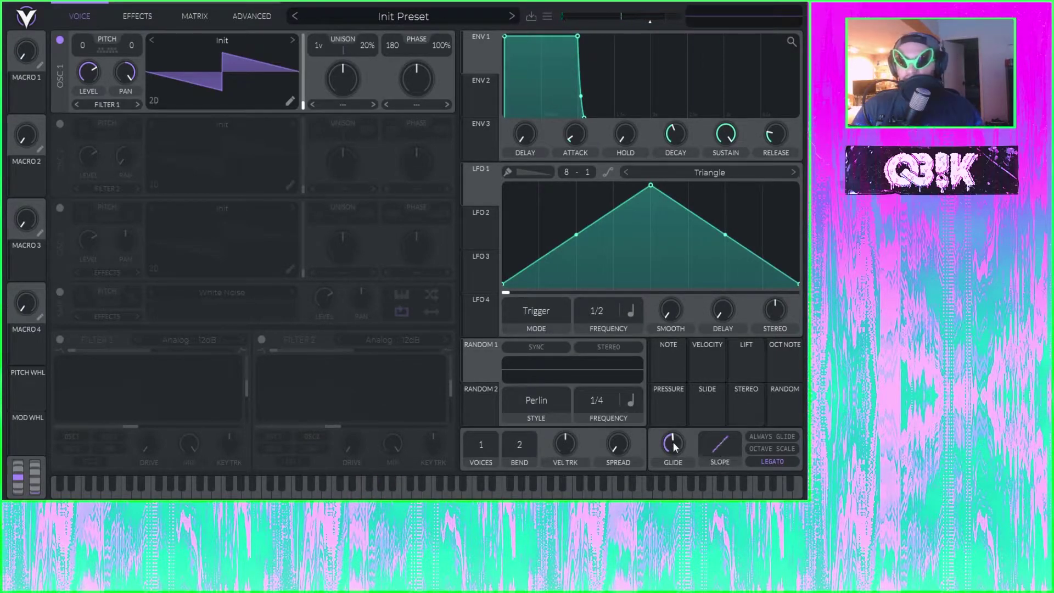
double_click(673, 443)
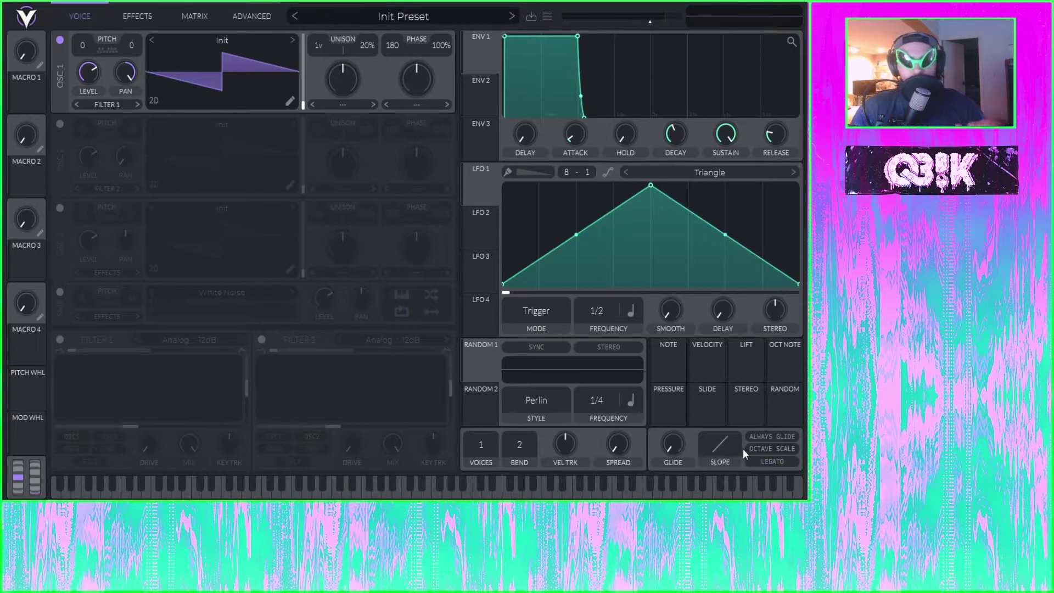
Raise the Glide time to slightly below its midpoint and try the Always Glide option
drag(671, 453, 690, 415)
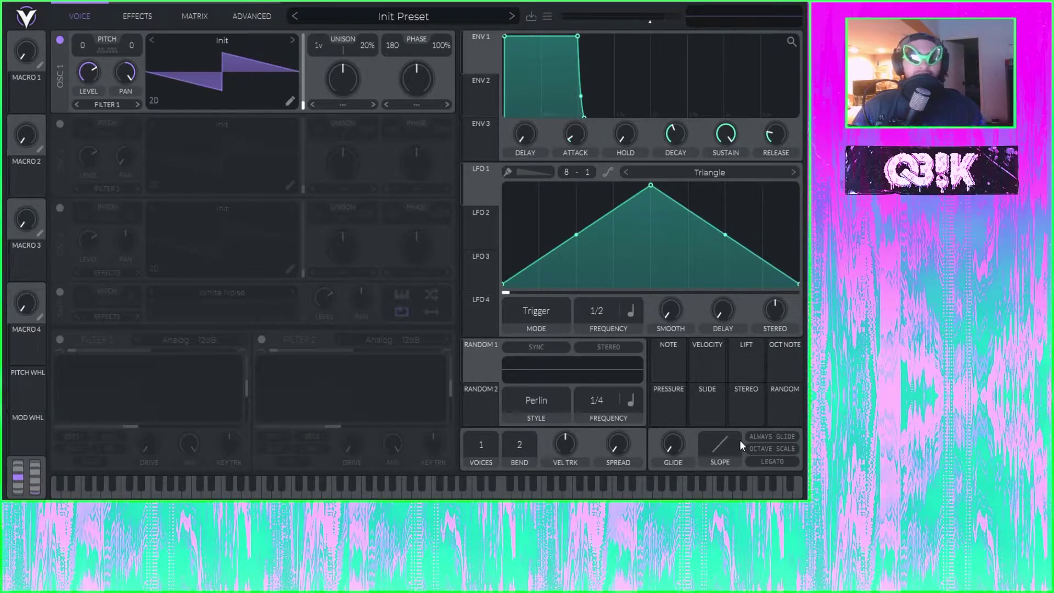
click(769, 437)
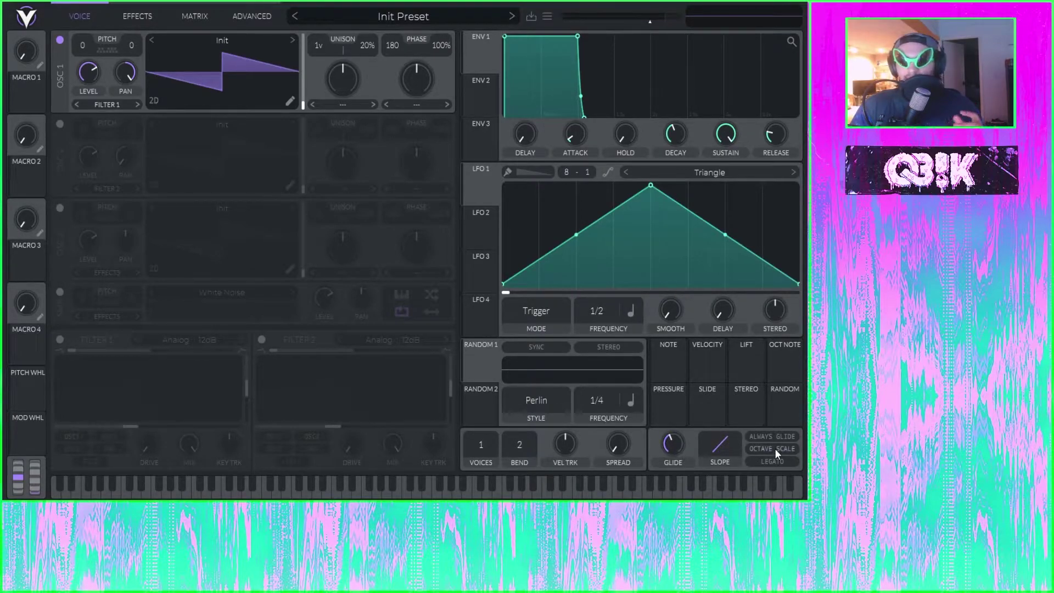
Turn on Octave Scale, audition glides between near and distant keyboard notes, and turn Octave Scale off
click(775, 448)
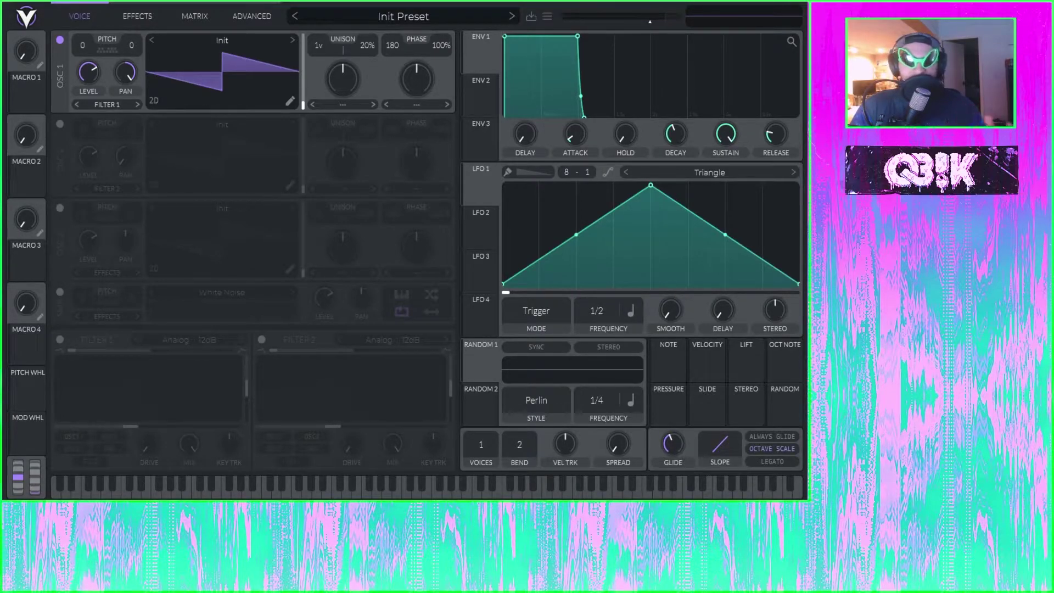
click(288, 492)
click(378, 493)
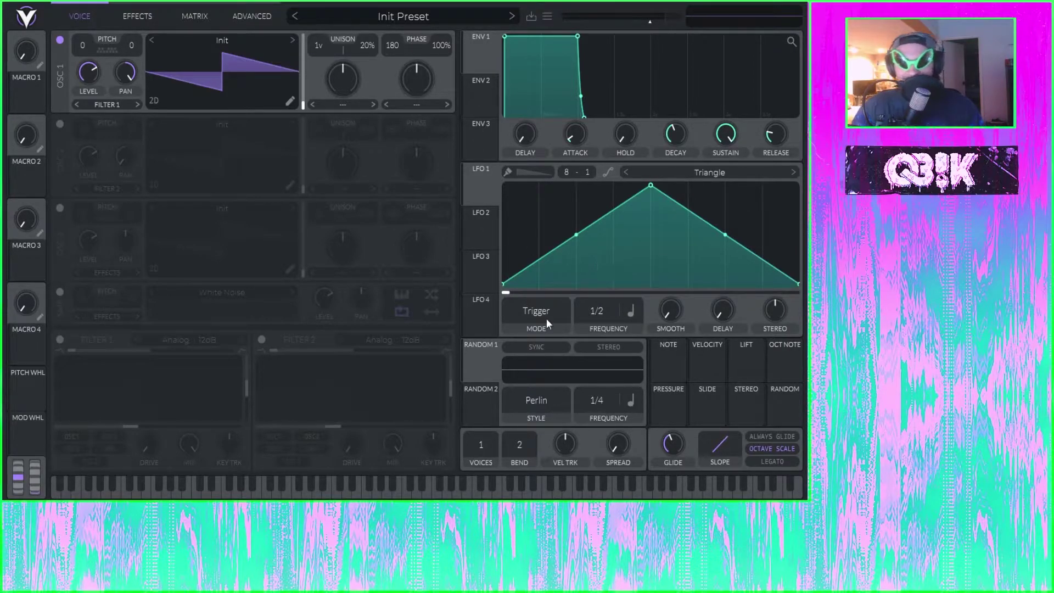
click(379, 491)
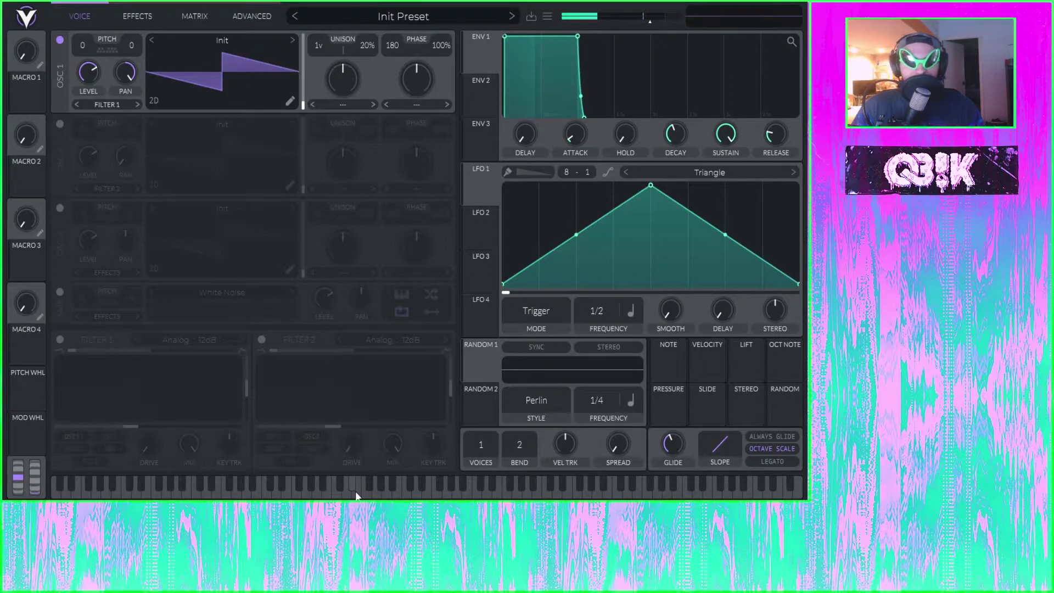
click(357, 491)
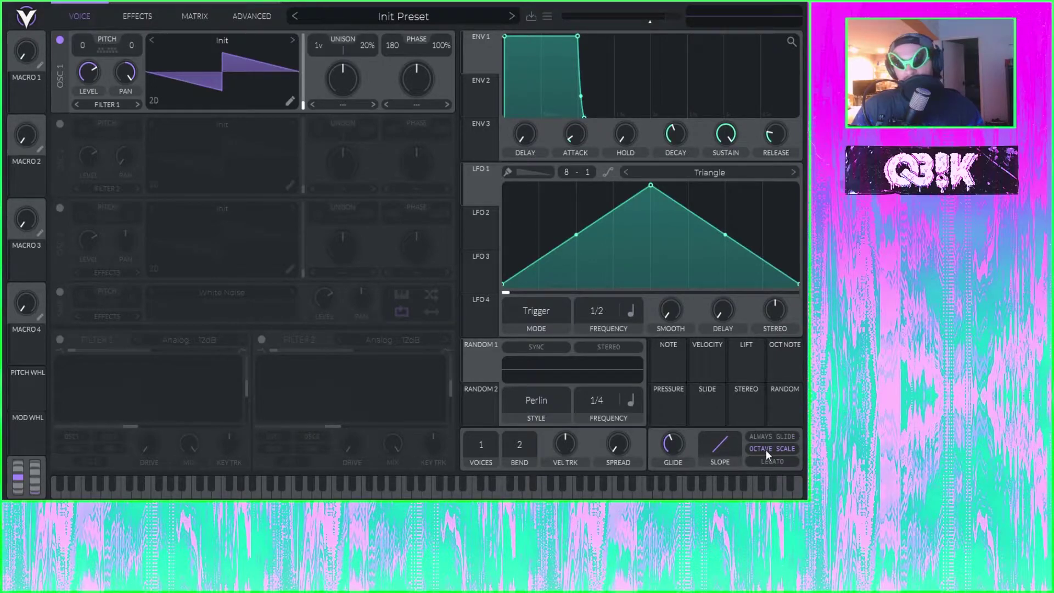
click(726, 493)
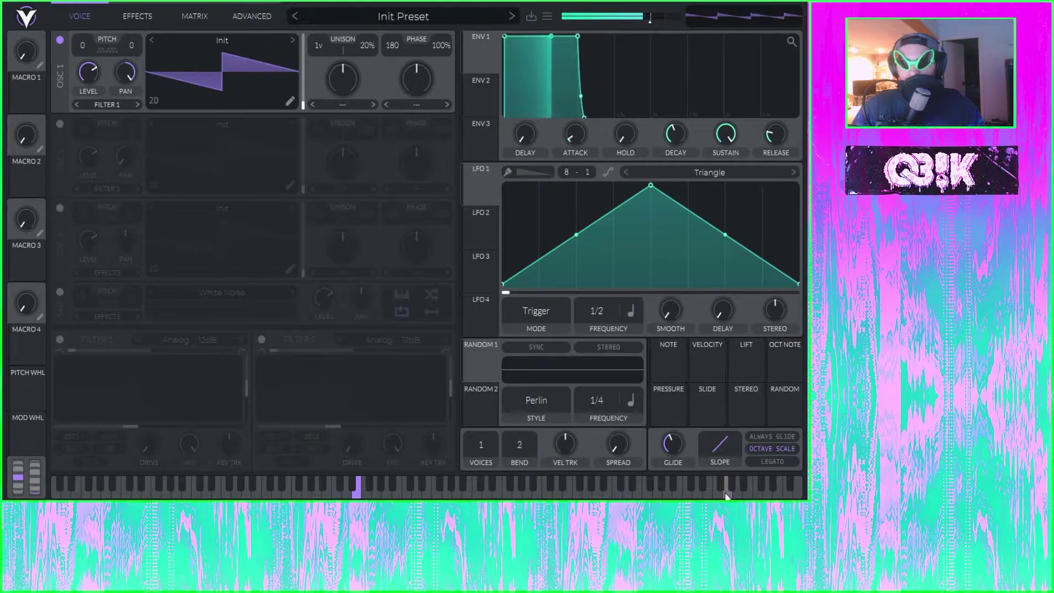
click(779, 450)
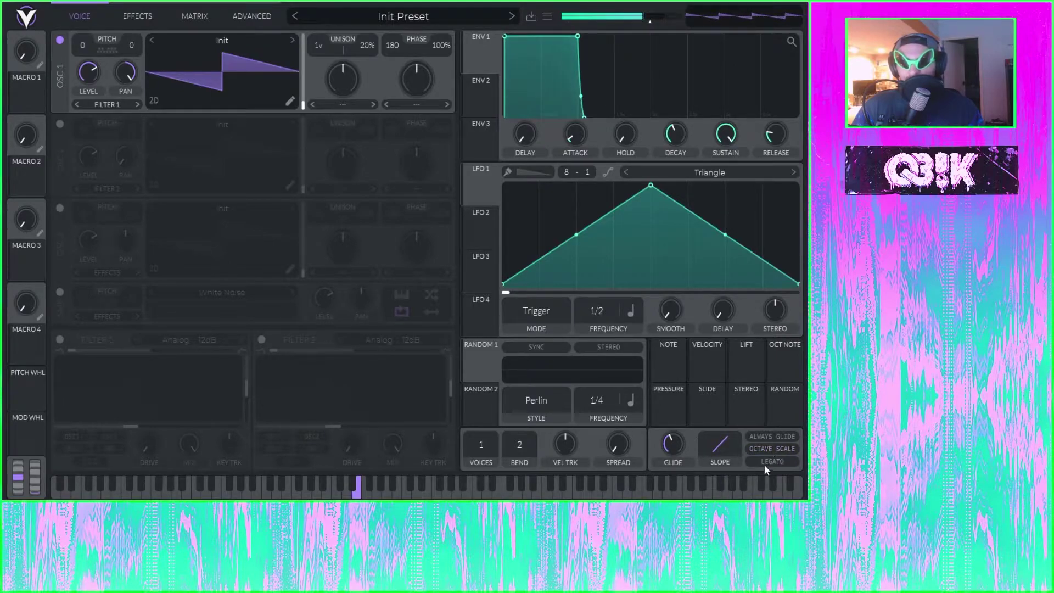
Compare glides to high and middle keyboard notes with Octave Scale off and on, leaving it off, and inspect the Glide time
click(735, 494)
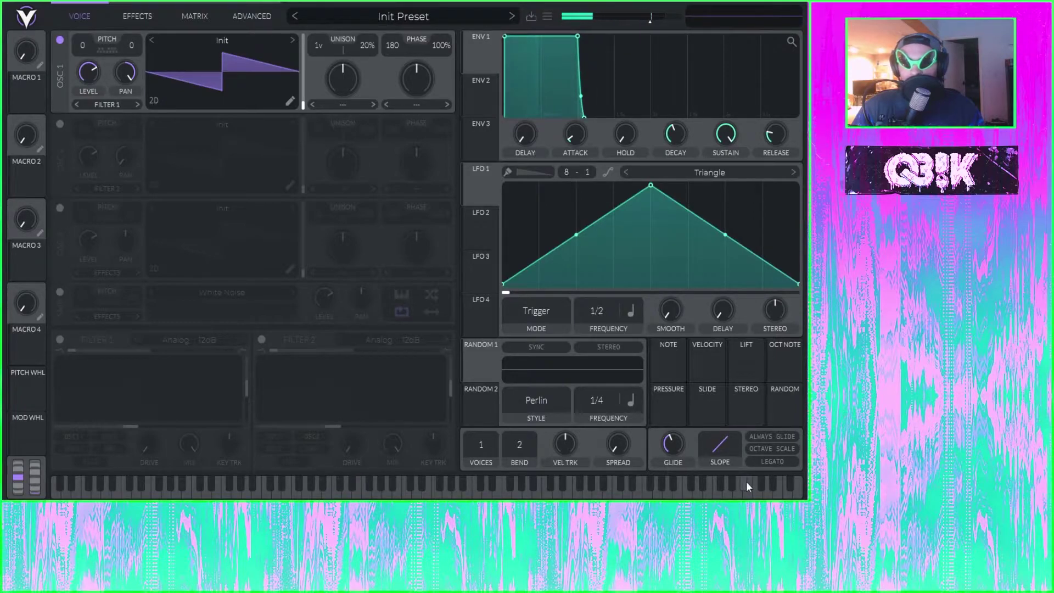
click(738, 495)
click(737, 494)
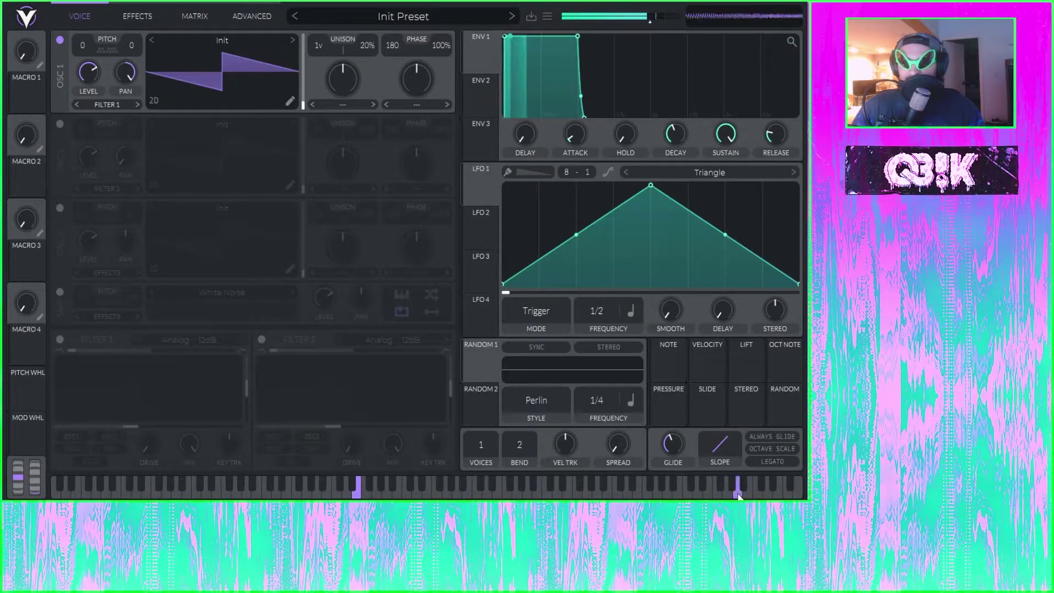
click(762, 451)
click(747, 495)
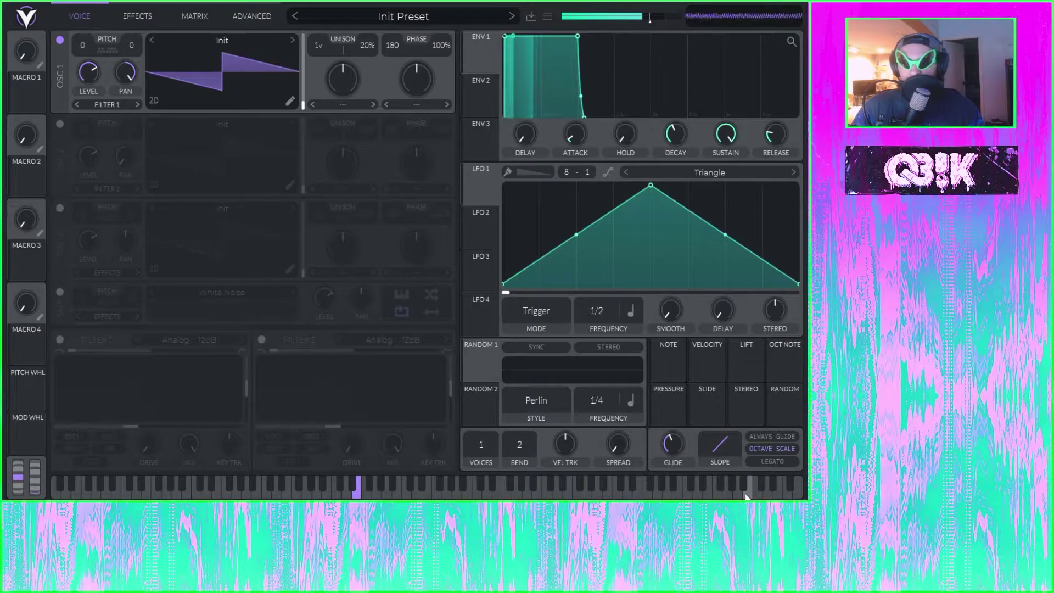
click(718, 495)
click(698, 494)
click(609, 494)
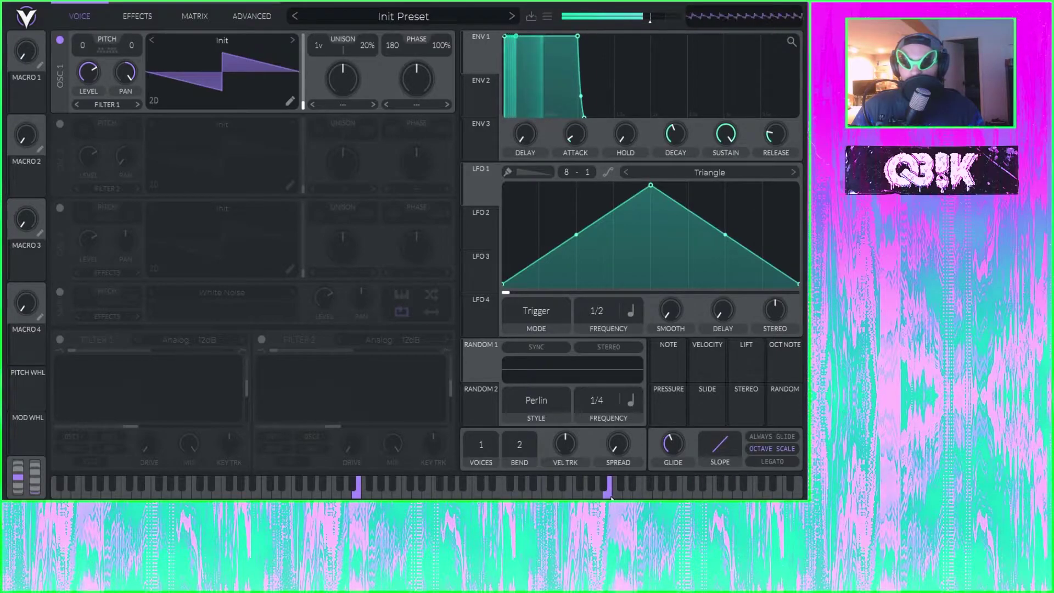
click(755, 449)
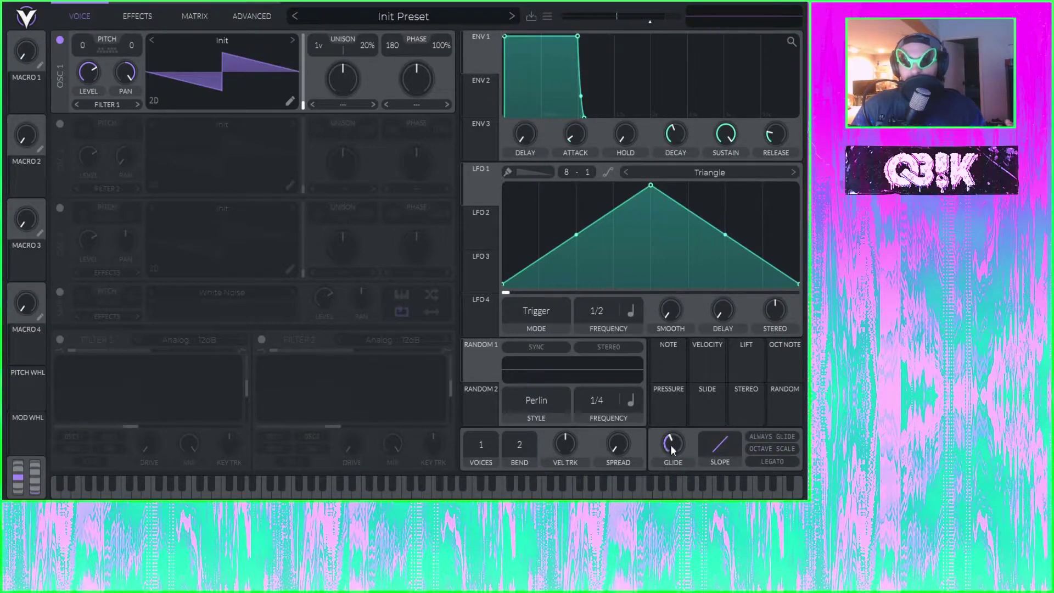
mouse_move(670, 444)
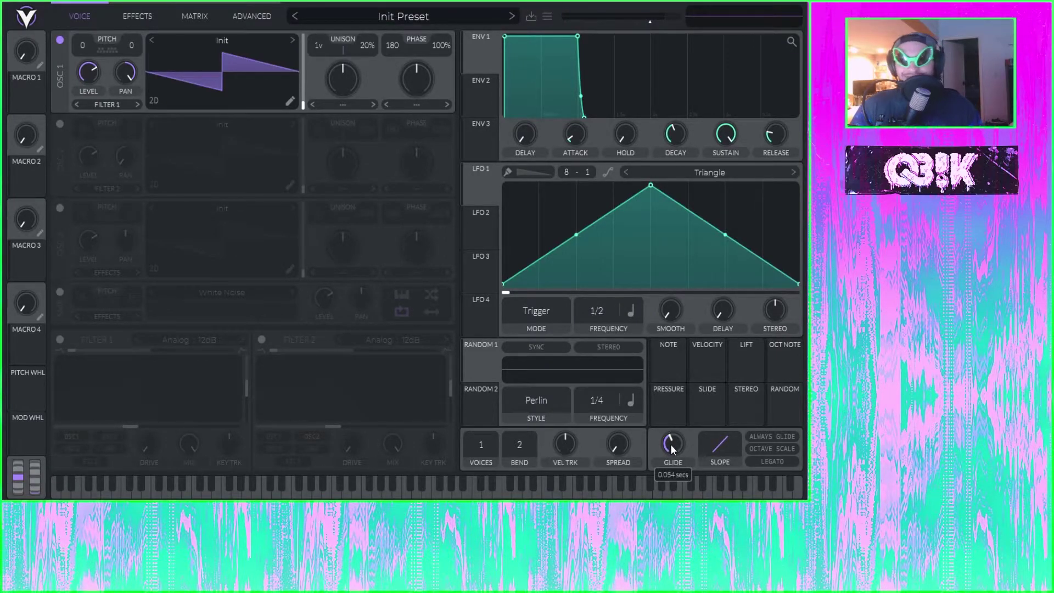
Compare the advanced oscillator options with the matching oscillators on the Voice page
click(252, 11)
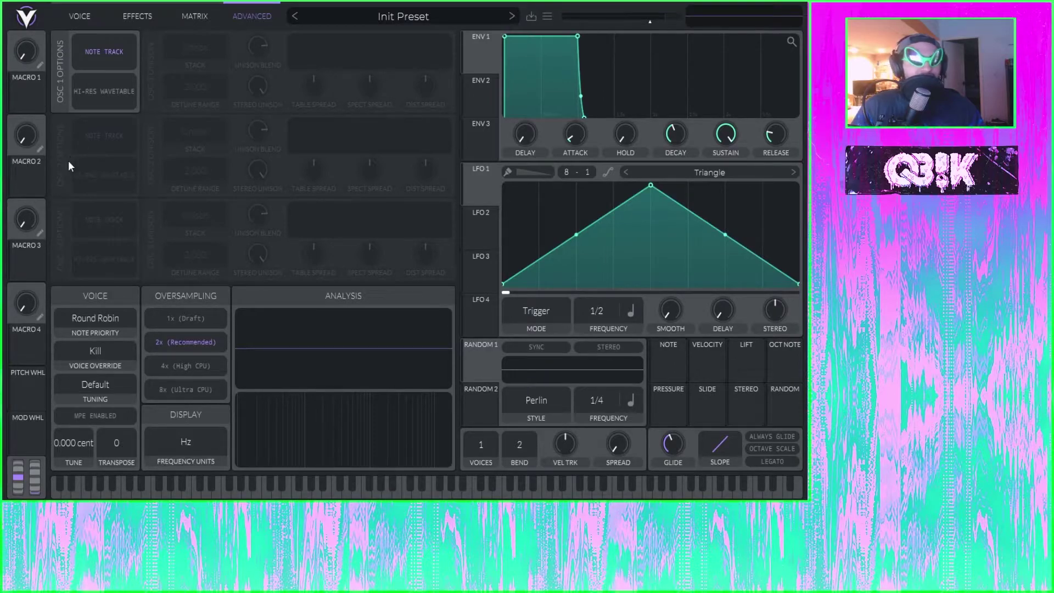
click(79, 16)
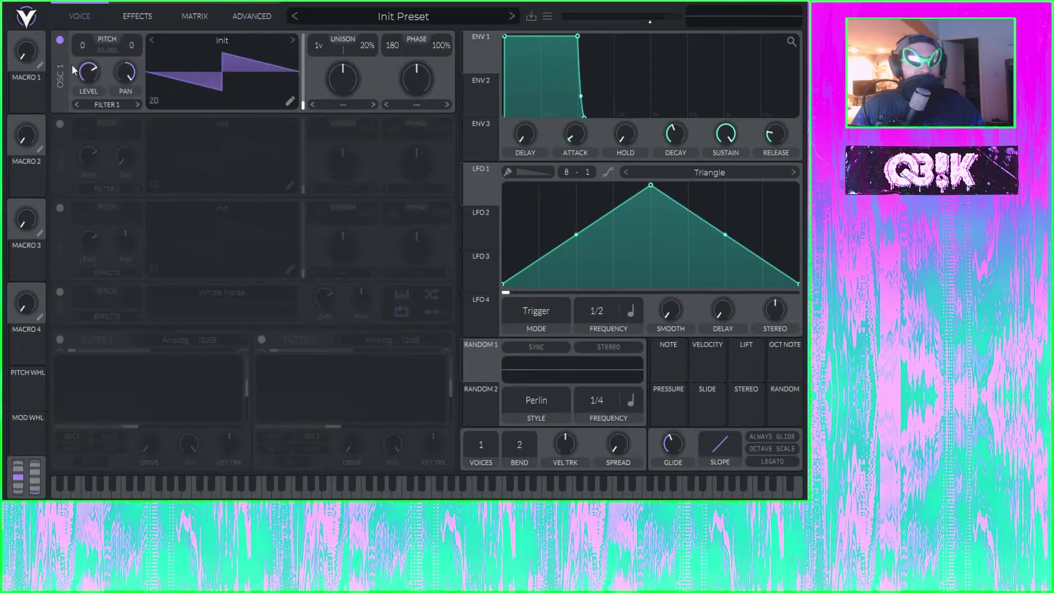
click(59, 126)
click(59, 206)
Turn off Note Track for oscillator 1, try a transpose of 17 semitones, and reset the transpose to 0
click(253, 19)
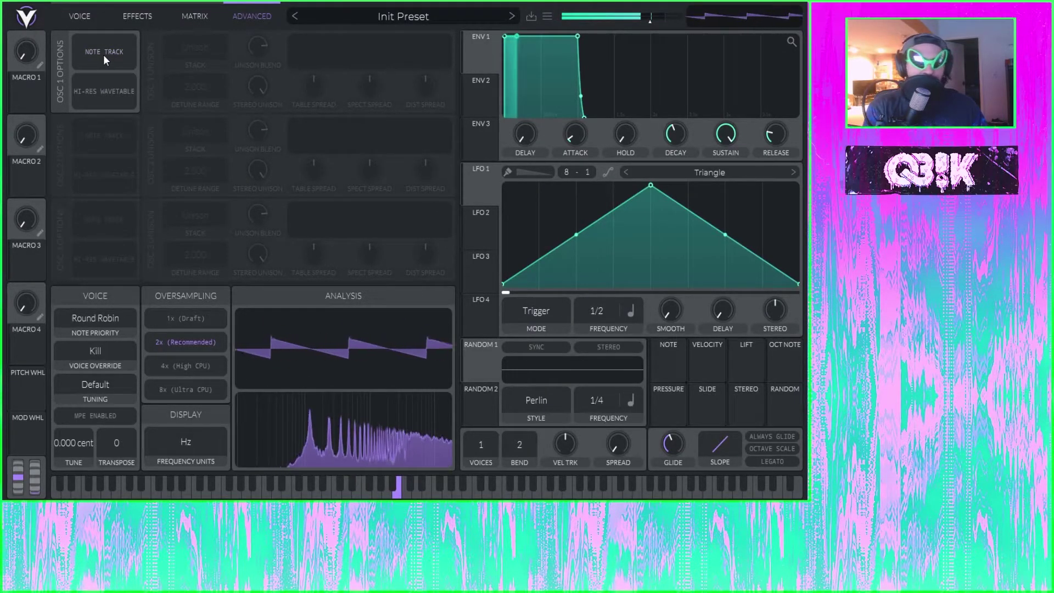
click(79, 16)
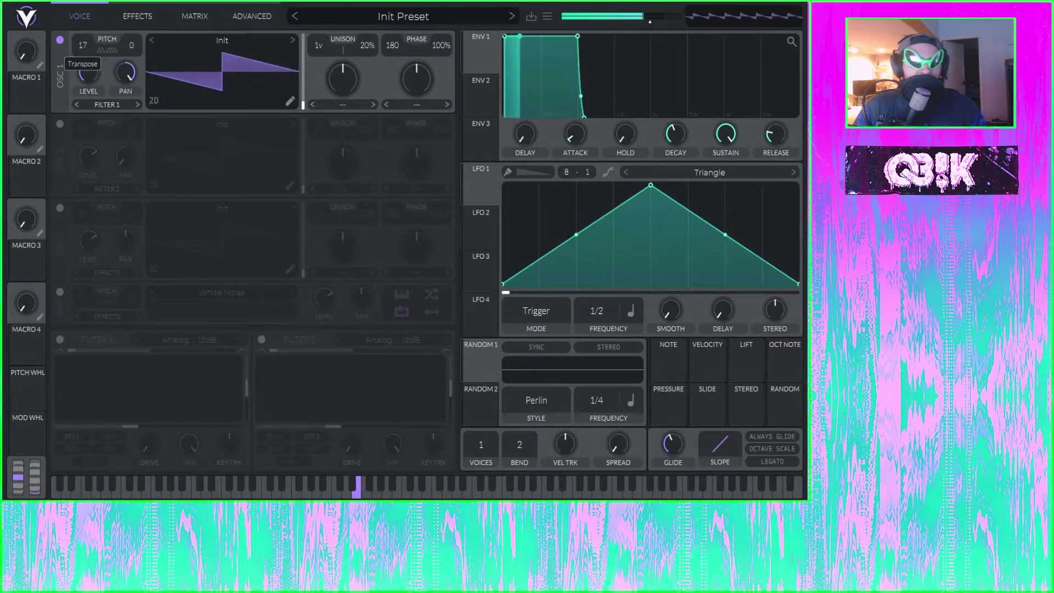
double_click(90, 46)
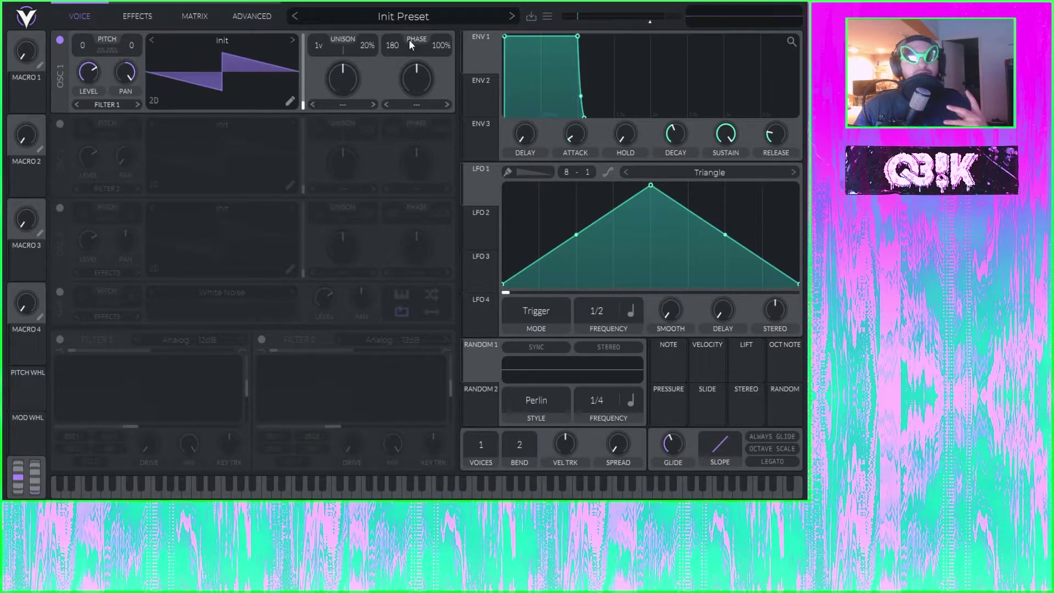
View oscillator 1's Hi-Res Wavetable option, and set its unison to 7 voices with 40% detune
click(187, 17)
click(256, 15)
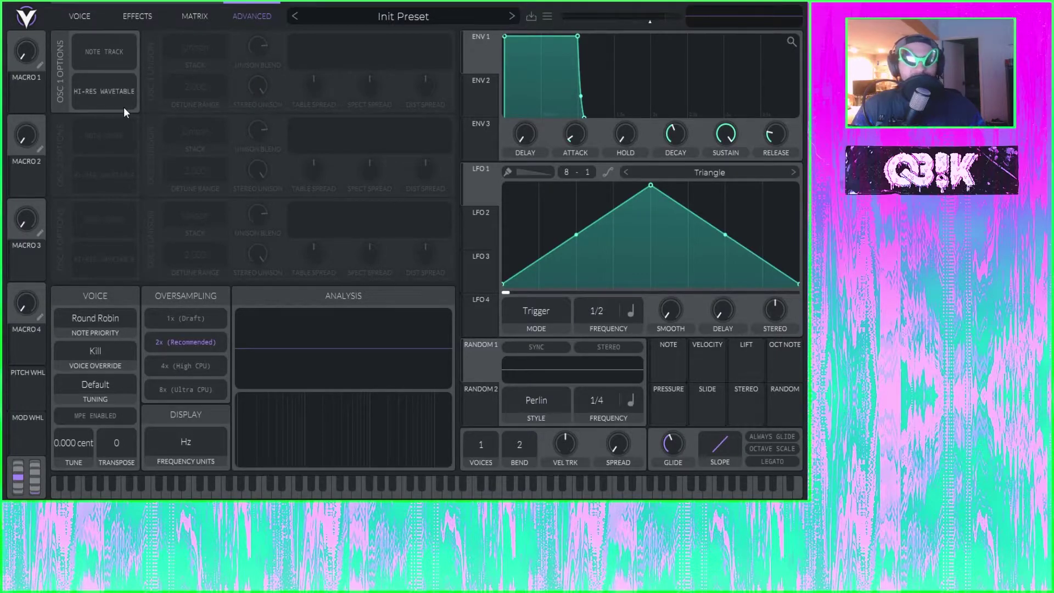
click(78, 18)
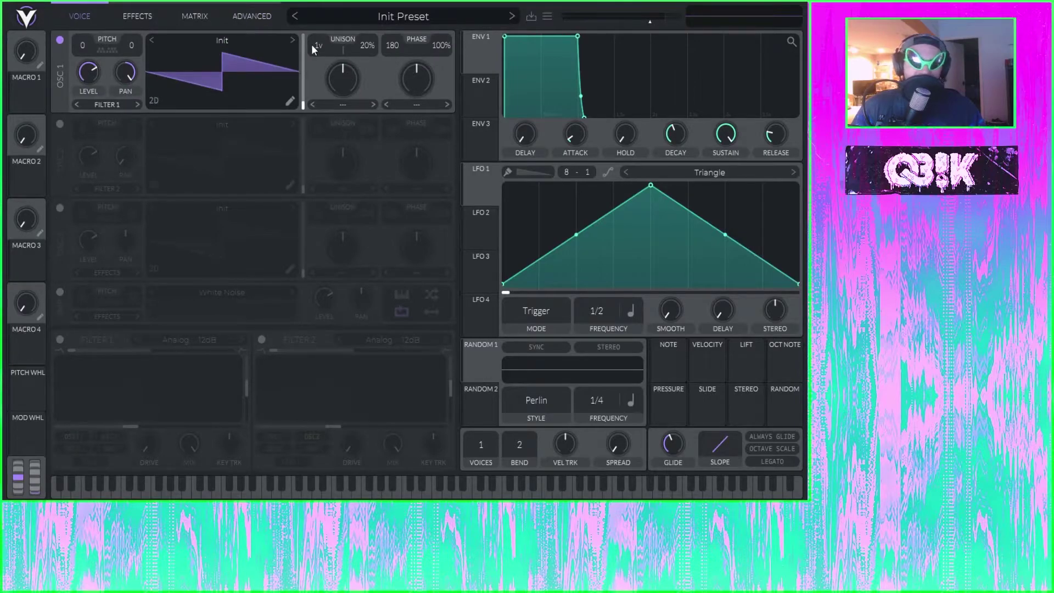
drag(311, 44, 311, 22)
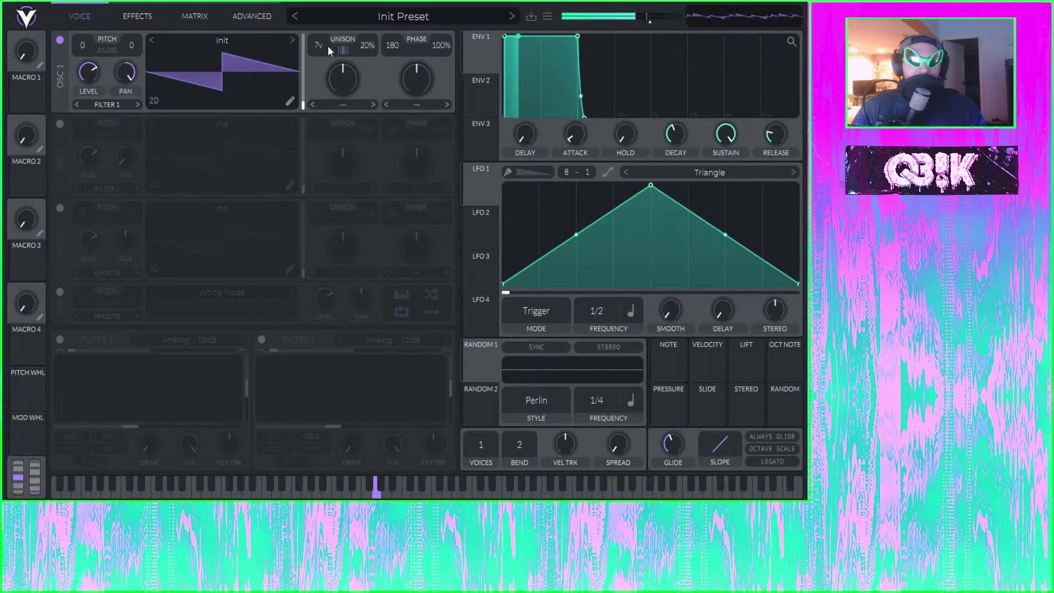
drag(338, 48, 371, 27)
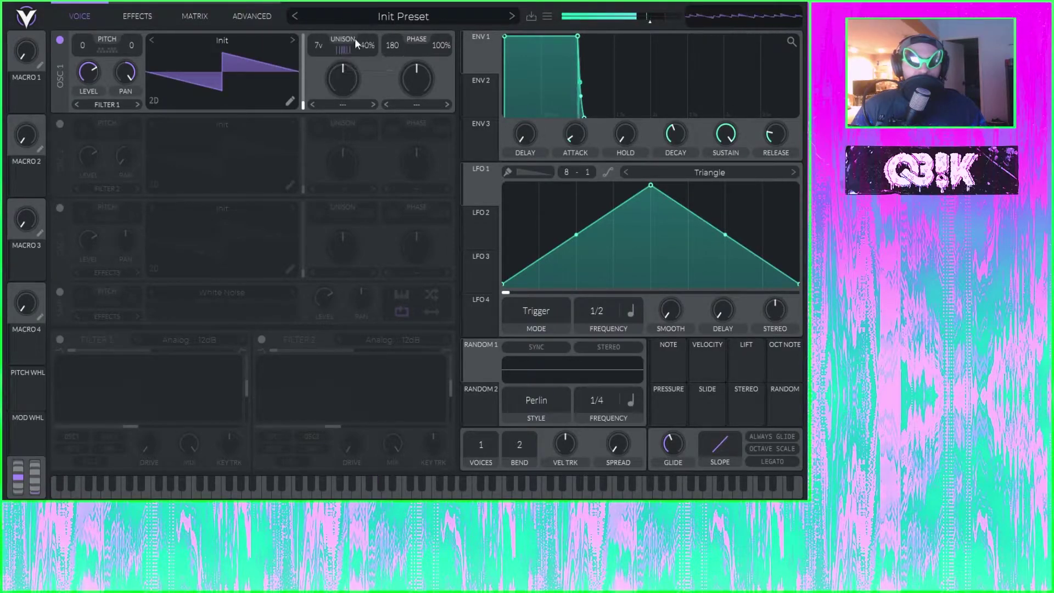
Initialize the preset, raise oscillator 1's unison to 8 voices, and open its advanced unison settings
click(547, 16)
click(570, 130)
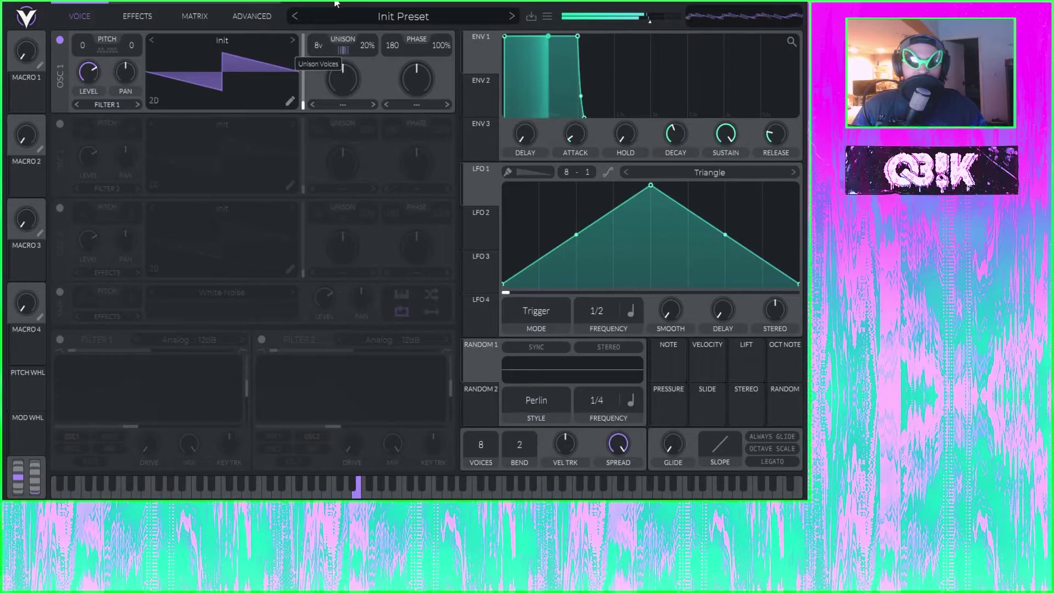
click(210, 15)
click(245, 17)
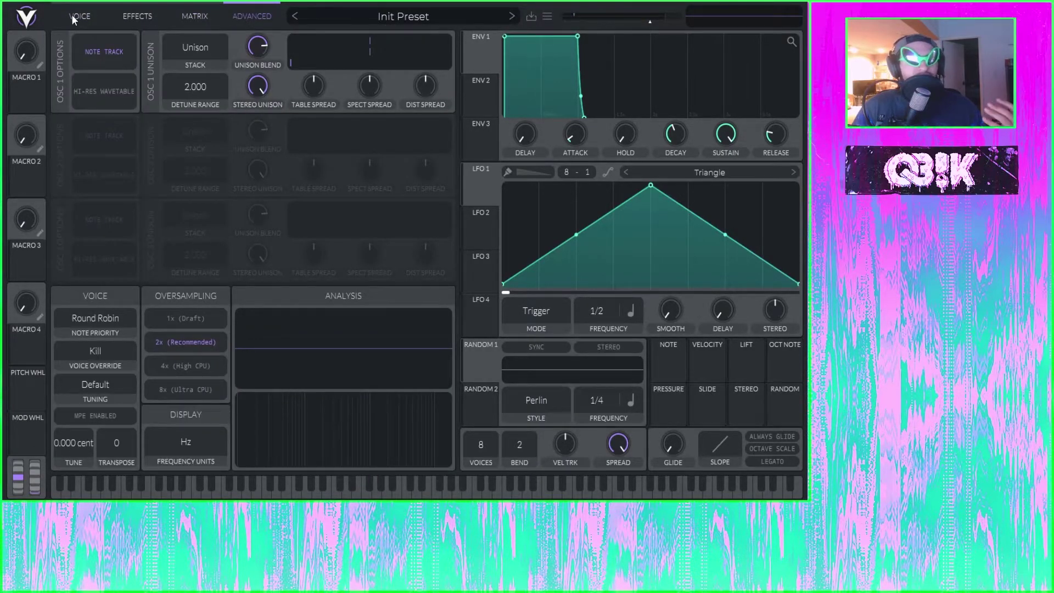
Compare oscillator 1's basic unison controls with its advanced unison settings
click(77, 16)
click(265, 20)
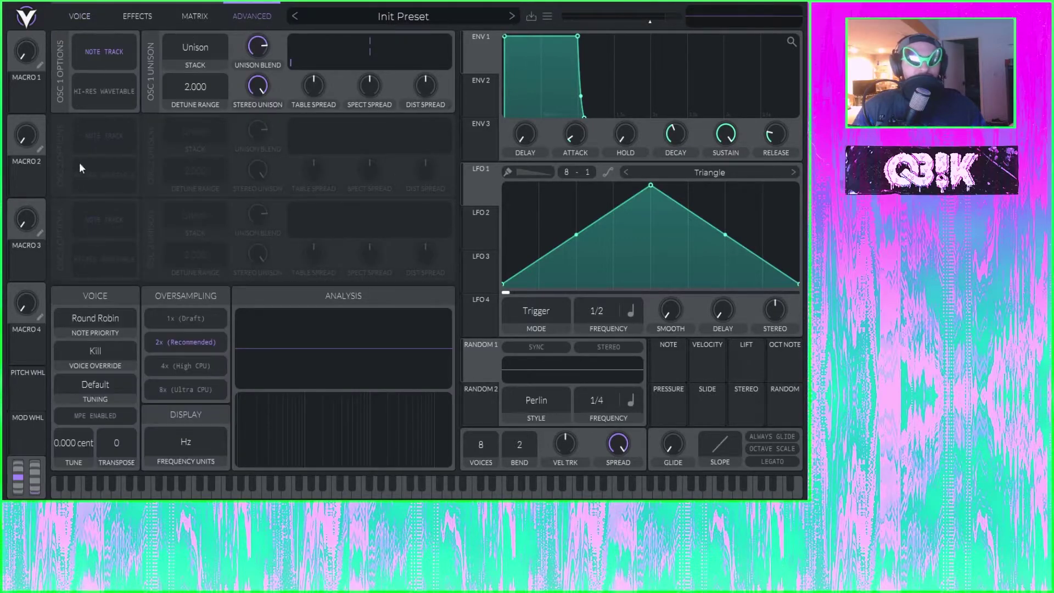
click(82, 16)
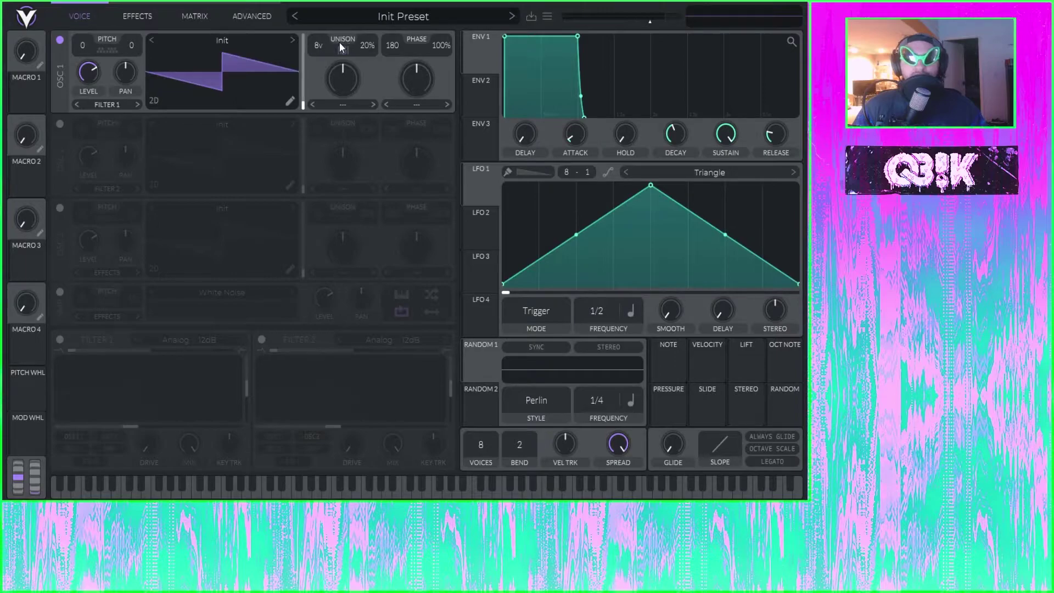
click(148, 11)
click(255, 11)
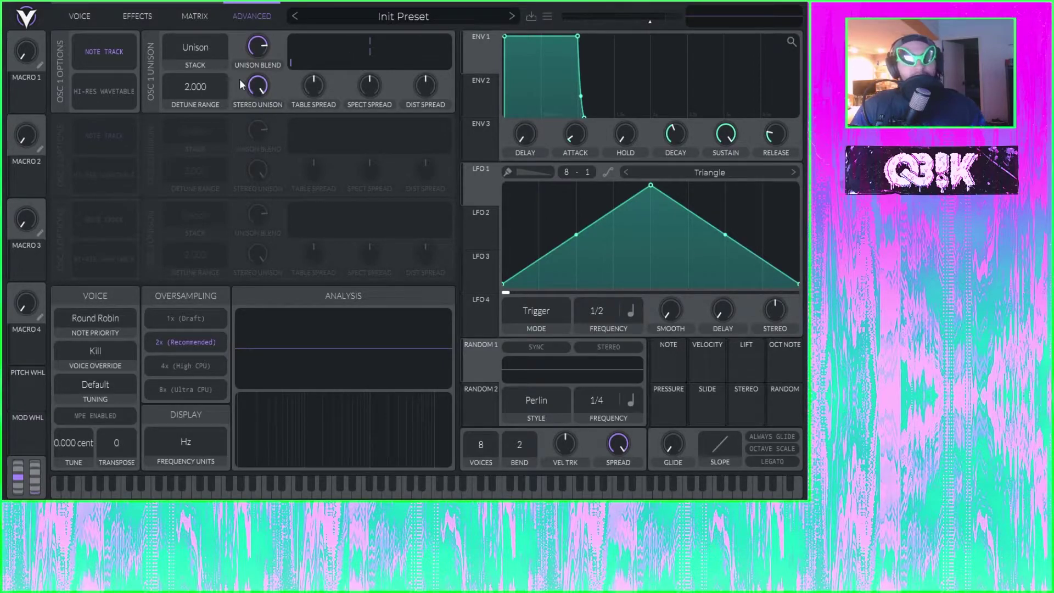
Compare the Unison and Center Drop 12 stack styles on oscillator 1, finishing with Center Drop 12
click(203, 41)
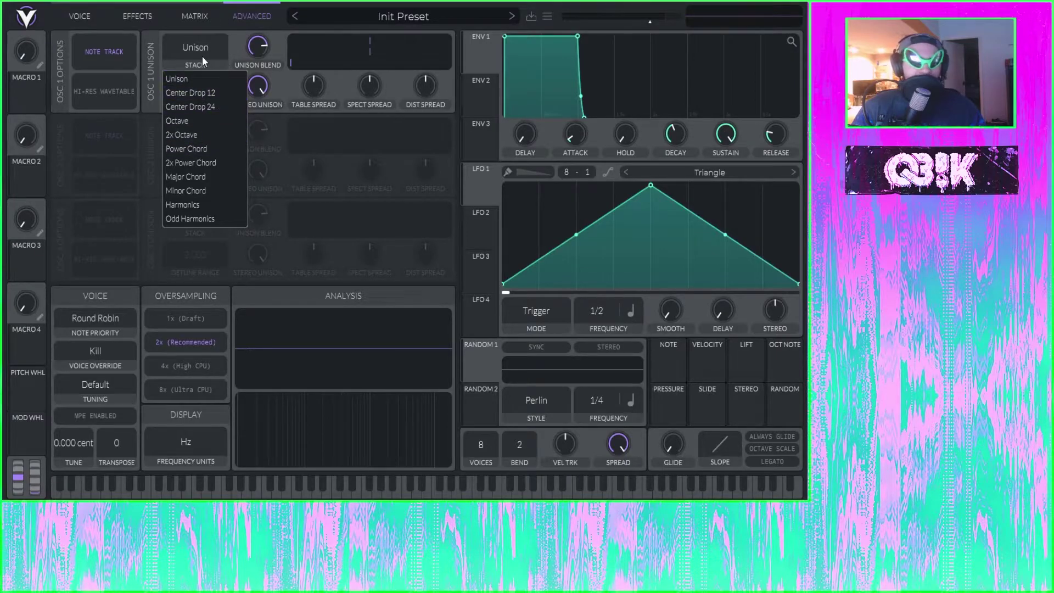
click(190, 94)
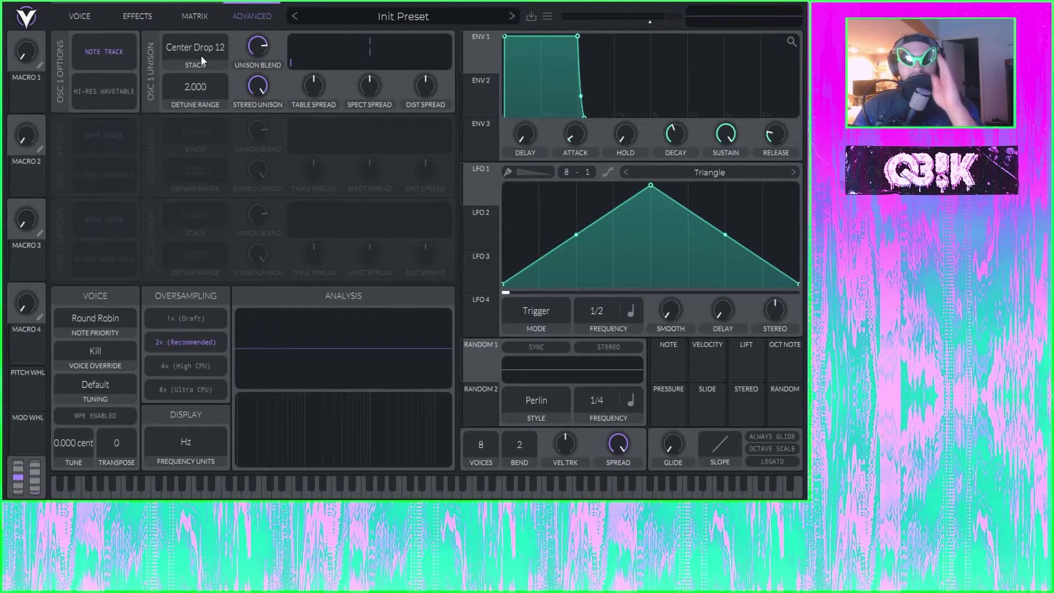
click(175, 42)
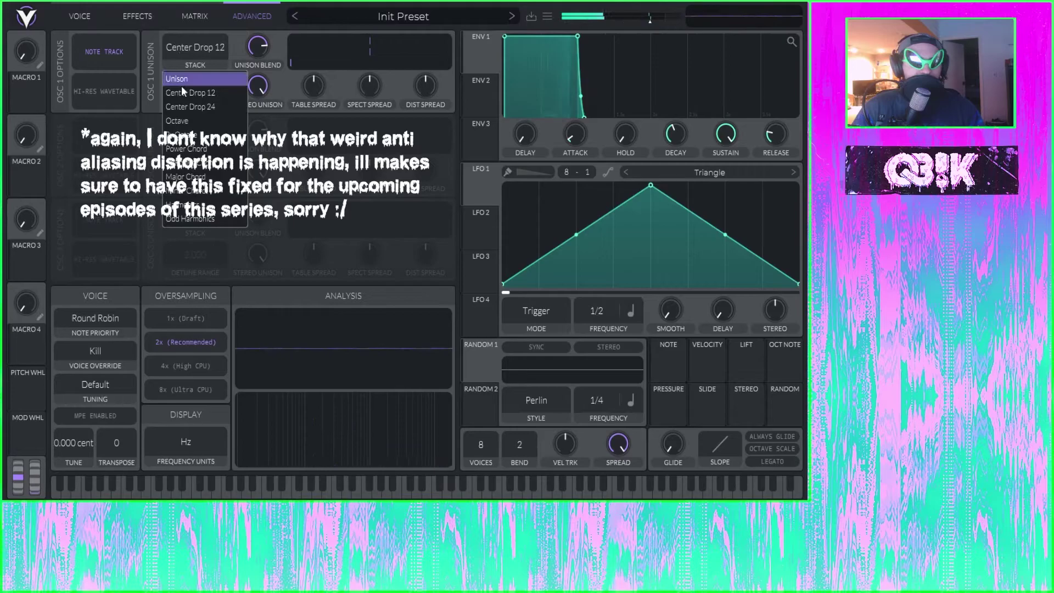
click(186, 80)
click(202, 51)
click(183, 97)
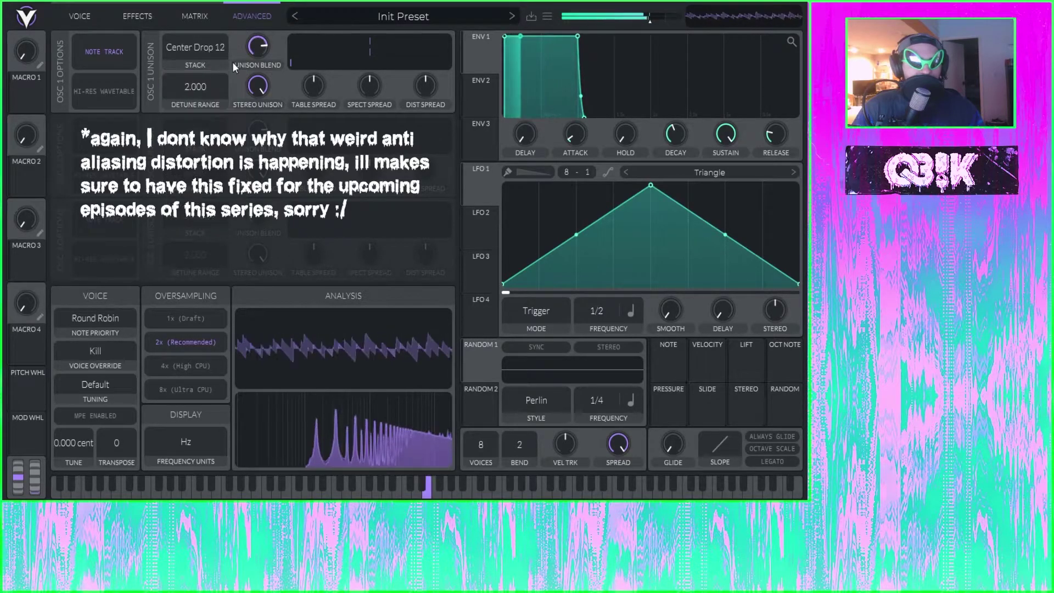
Audition the Center Drop 24, Octave and 2x Octave stack styles on oscillator 1
click(197, 55)
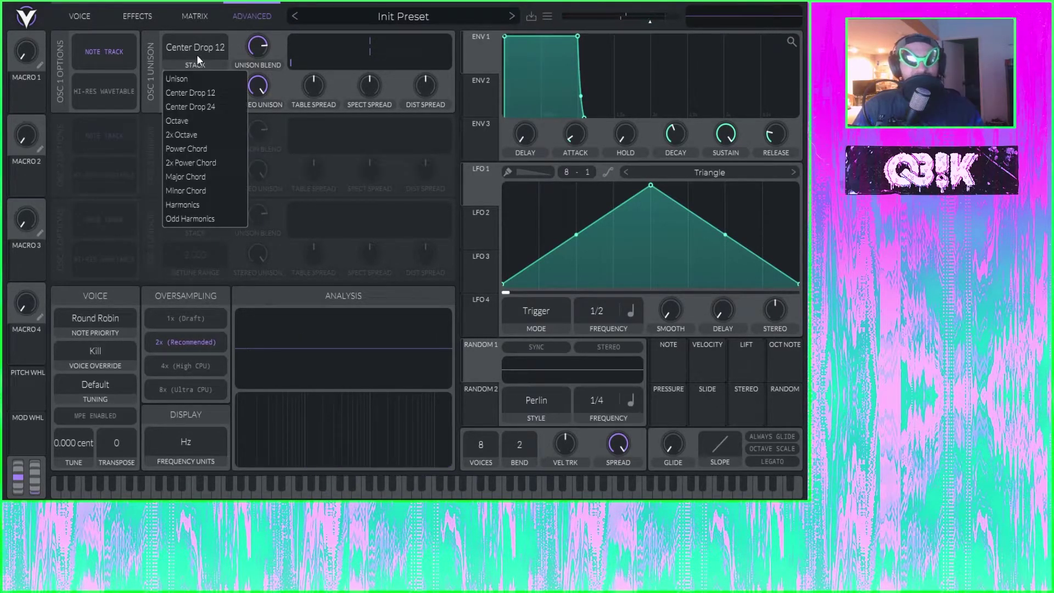
click(199, 107)
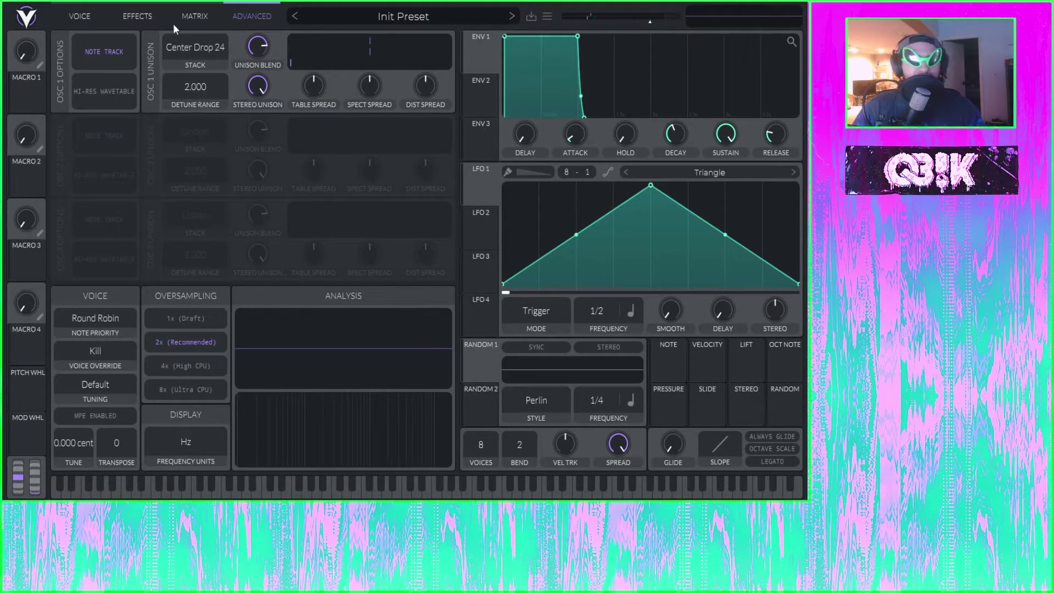
click(202, 41)
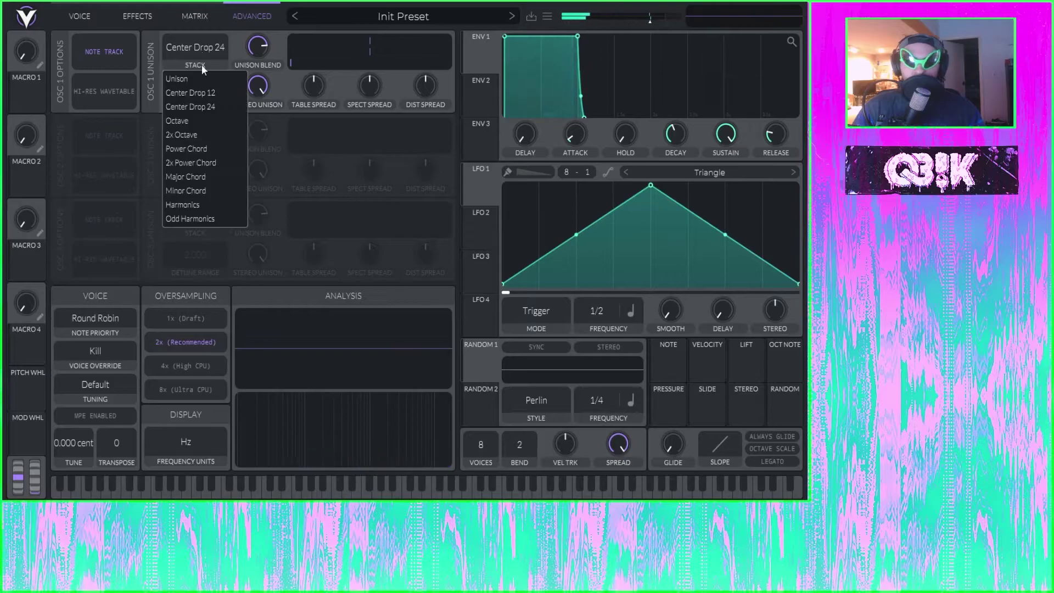
click(195, 121)
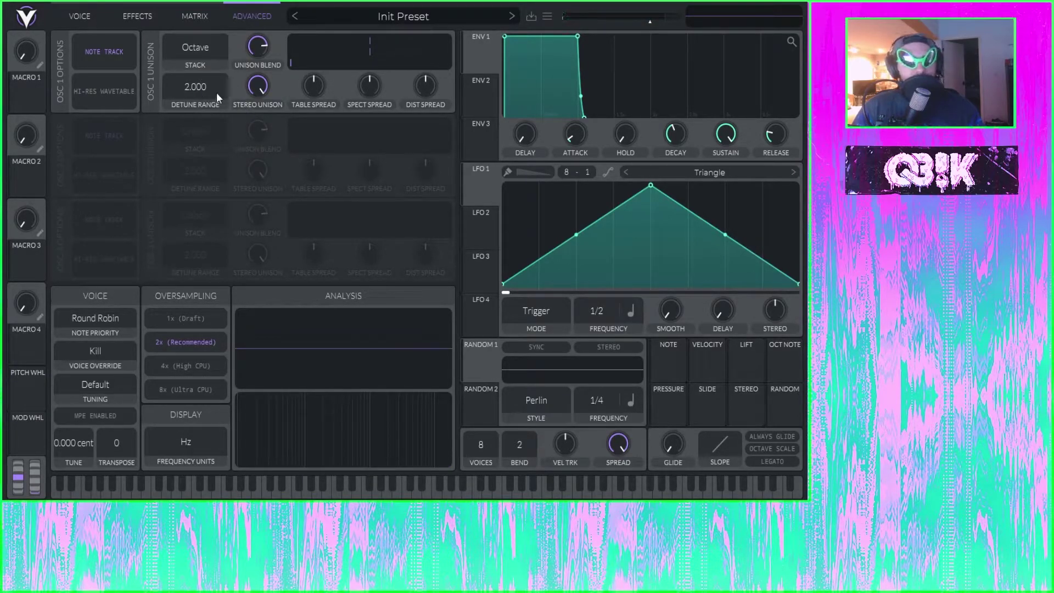
click(206, 51)
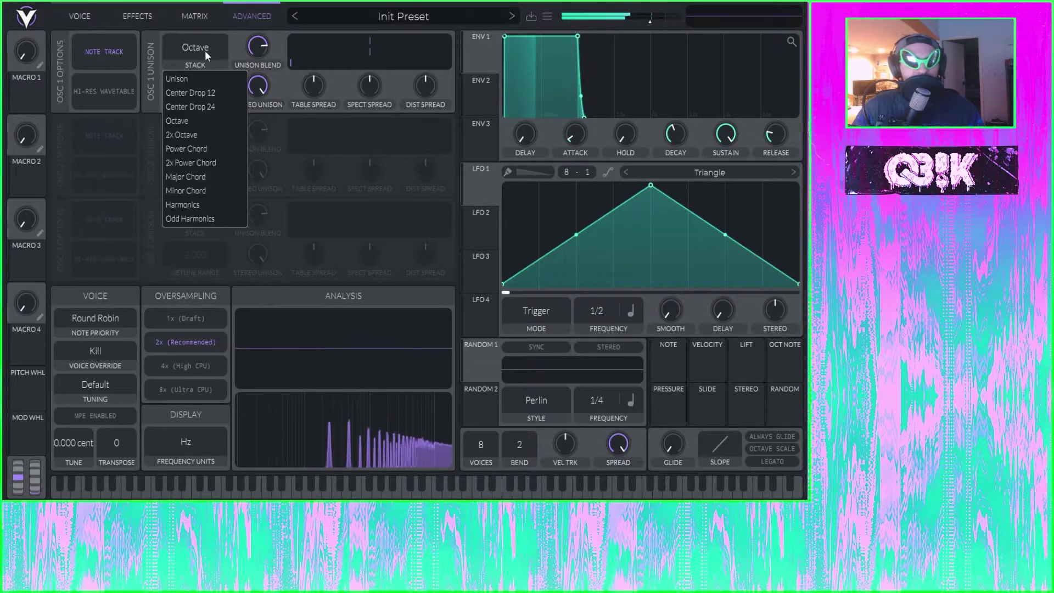
click(198, 134)
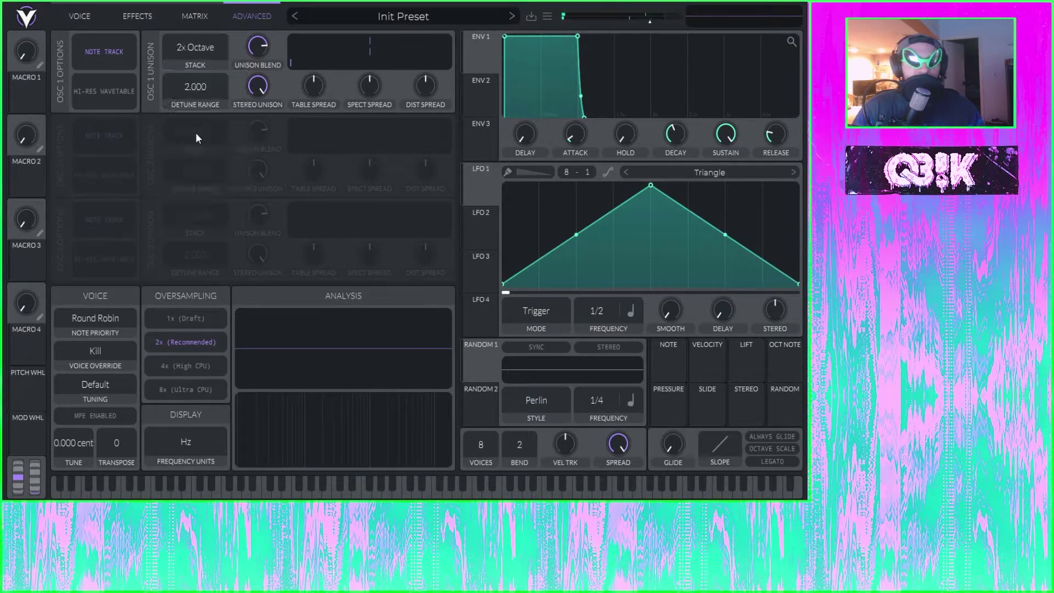
Try the Power Chord and 2x Power Chord stack styles on oscillator 1, and set the stack to Major Chord
click(209, 55)
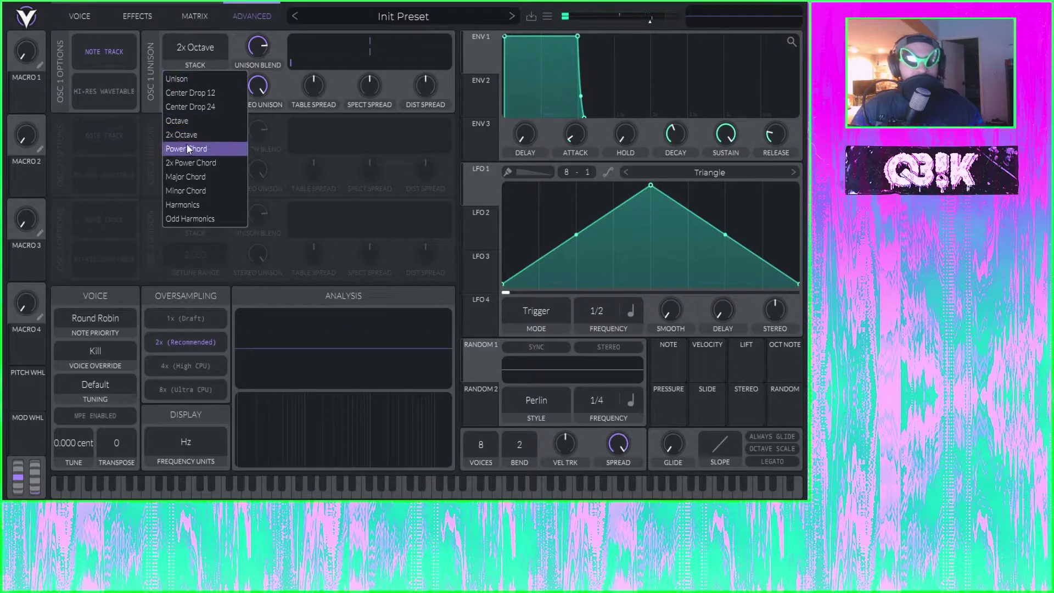
click(186, 145)
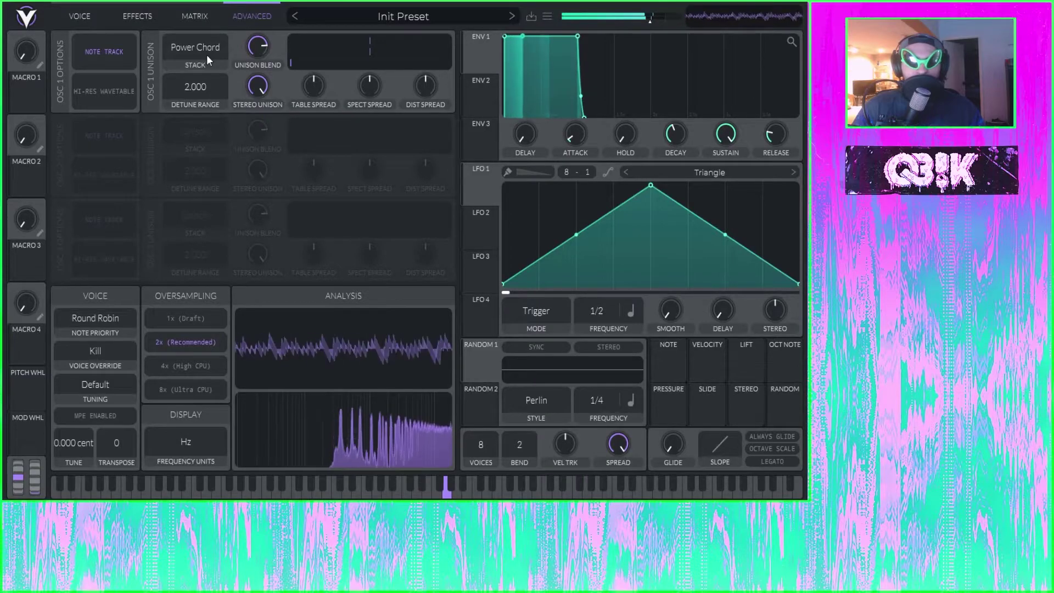
click(207, 55)
click(186, 162)
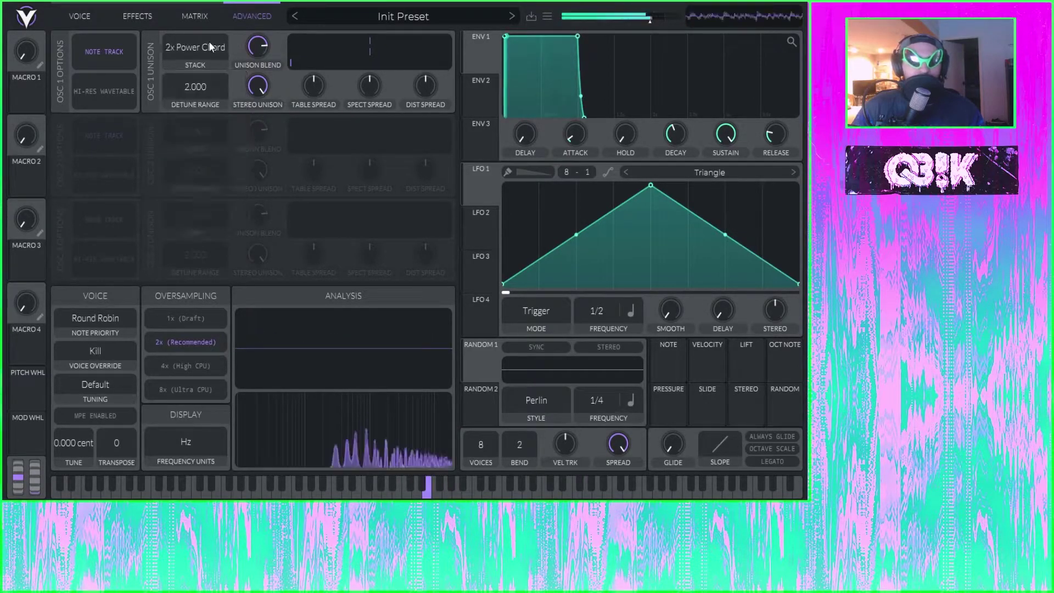
click(201, 47)
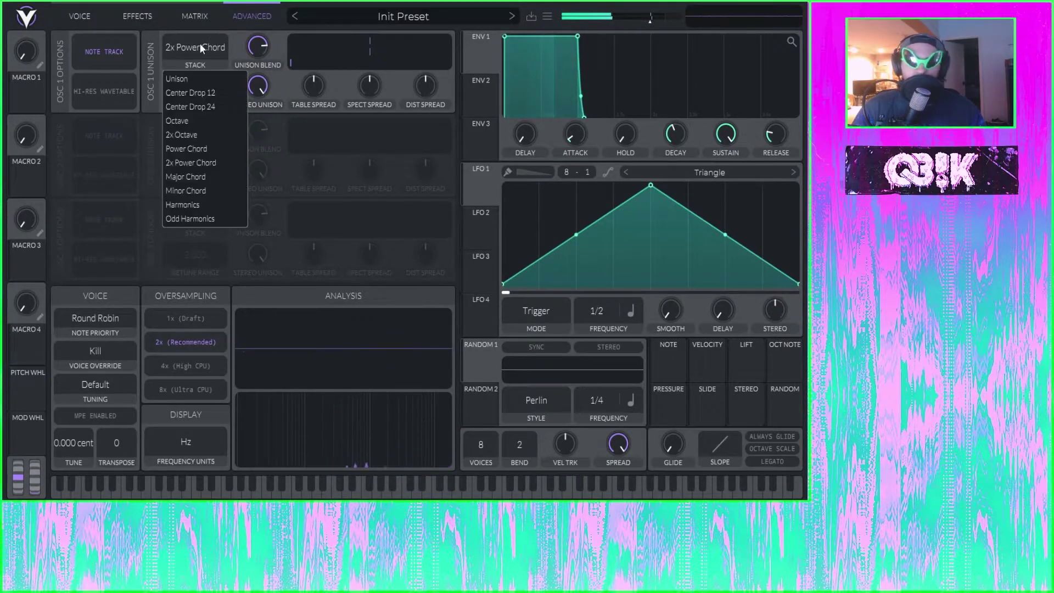
click(193, 177)
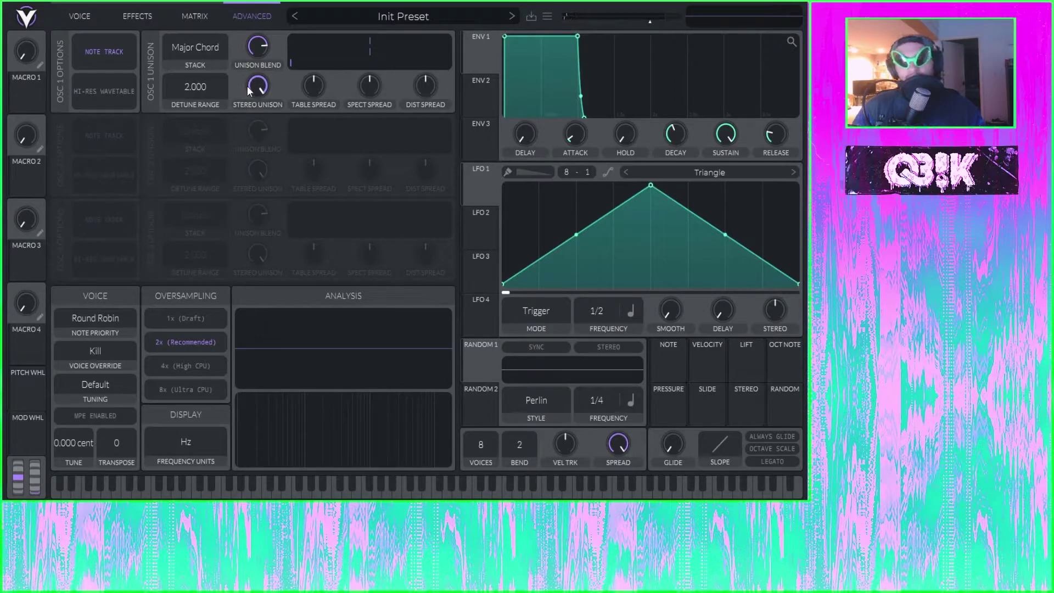
Audition the Minor Chord and Harmonics stack styles on oscillator 1
click(206, 54)
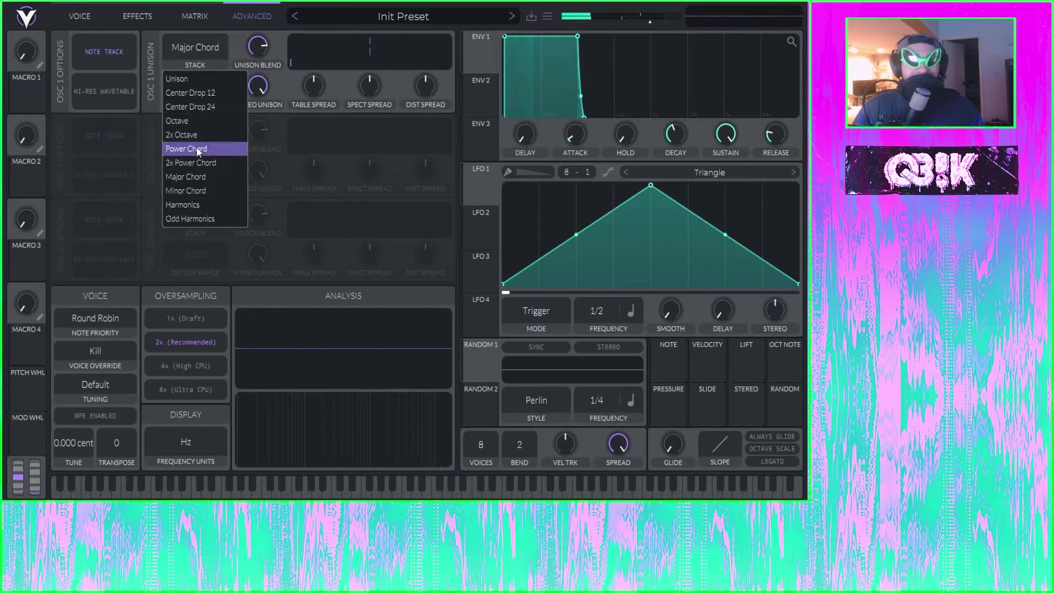
click(200, 190)
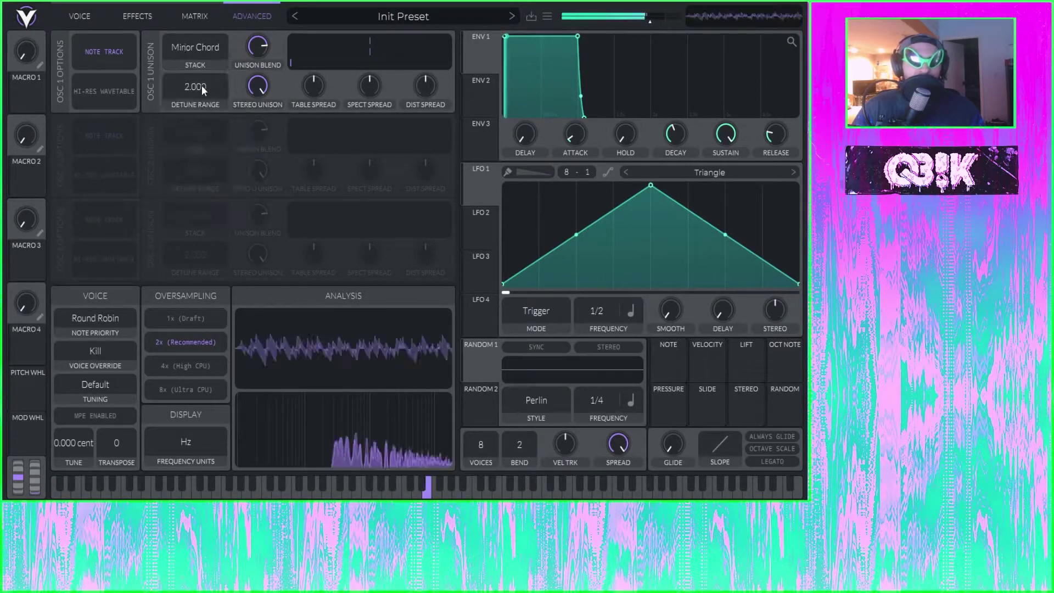
click(209, 46)
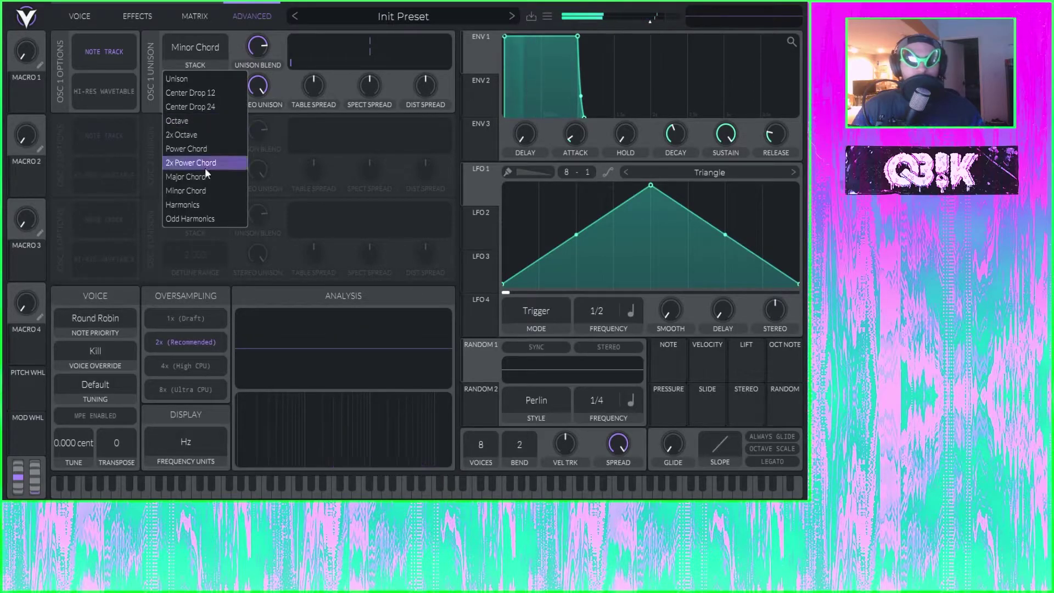
click(192, 206)
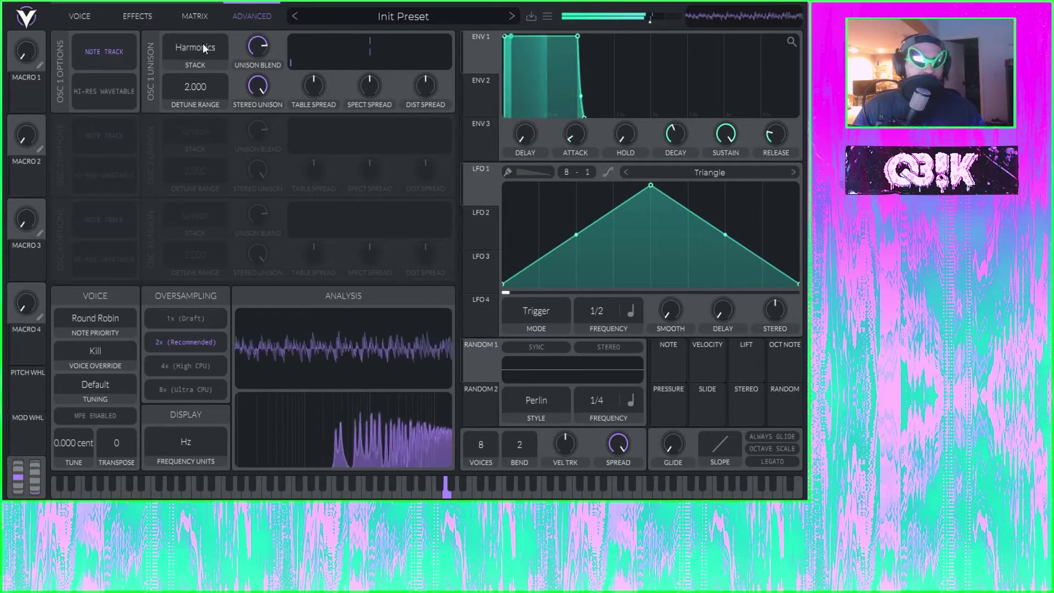
Try the Odd Harmonics stack style on oscillator 1 and return the stack to Harmonics
click(202, 43)
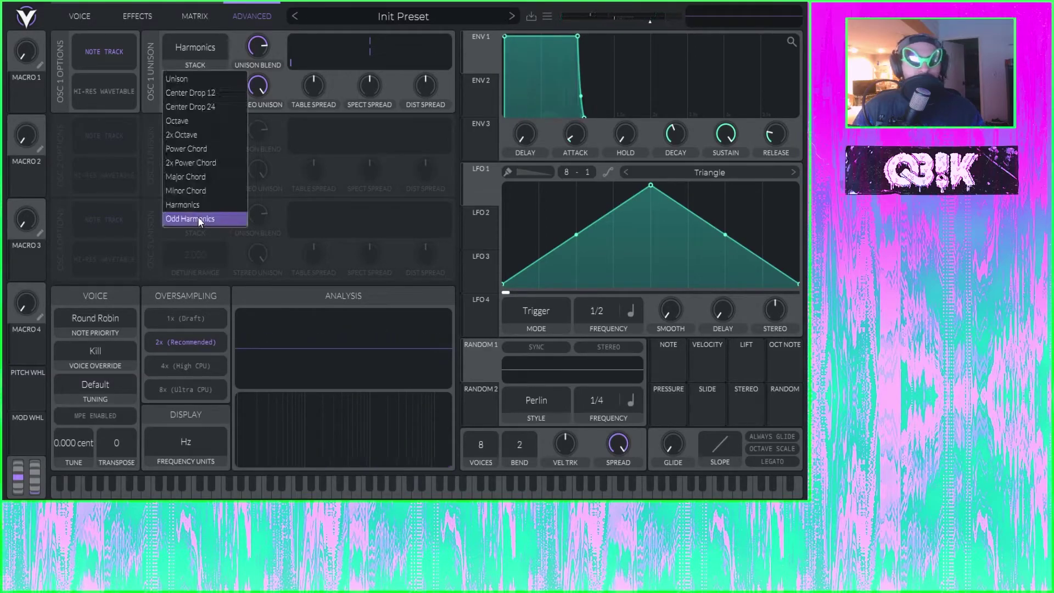
click(197, 216)
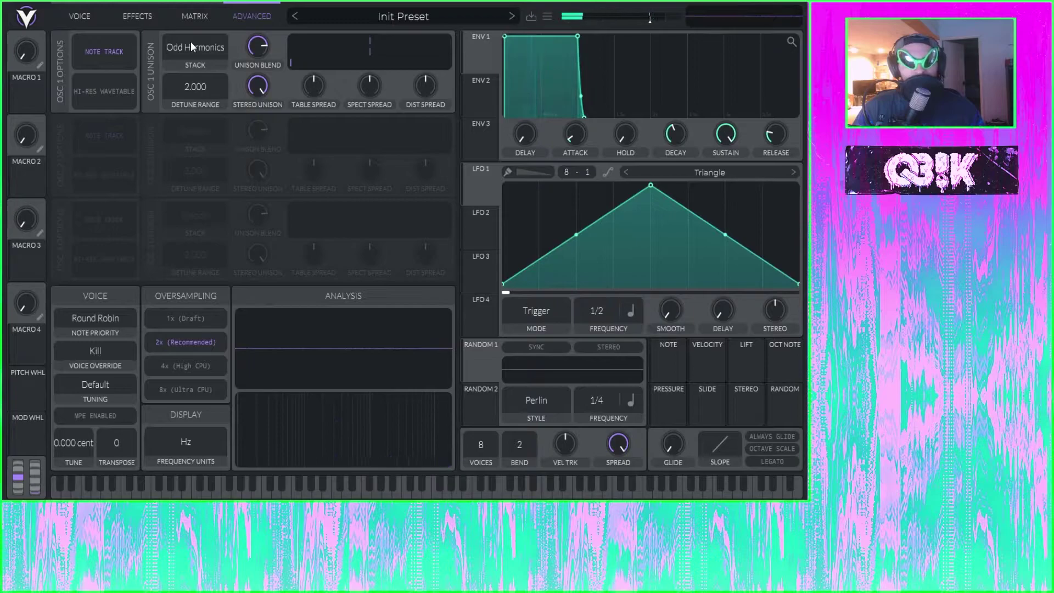
click(190, 44)
click(198, 207)
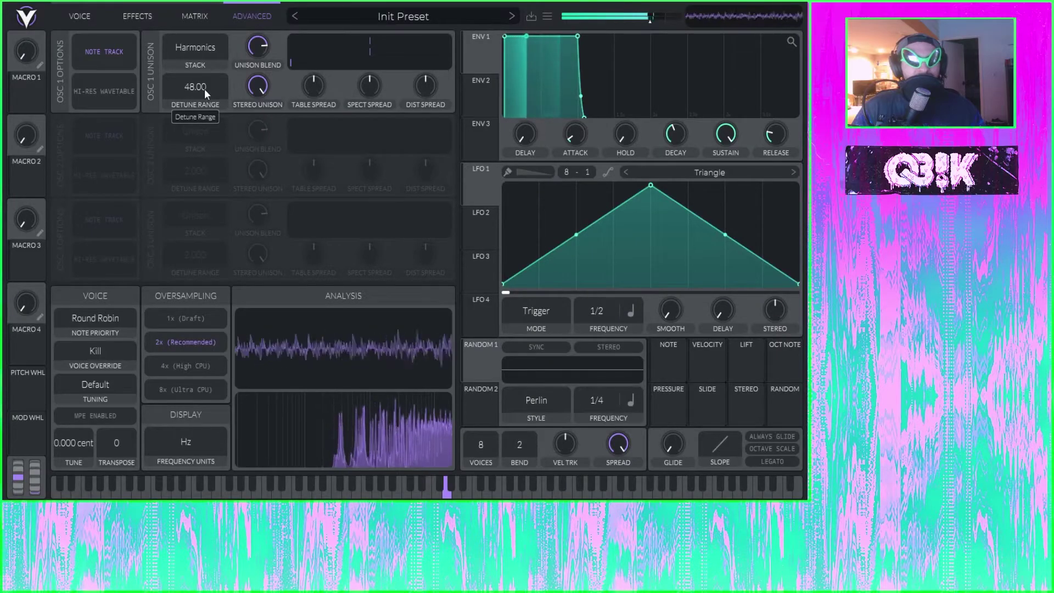
click(80, 17)
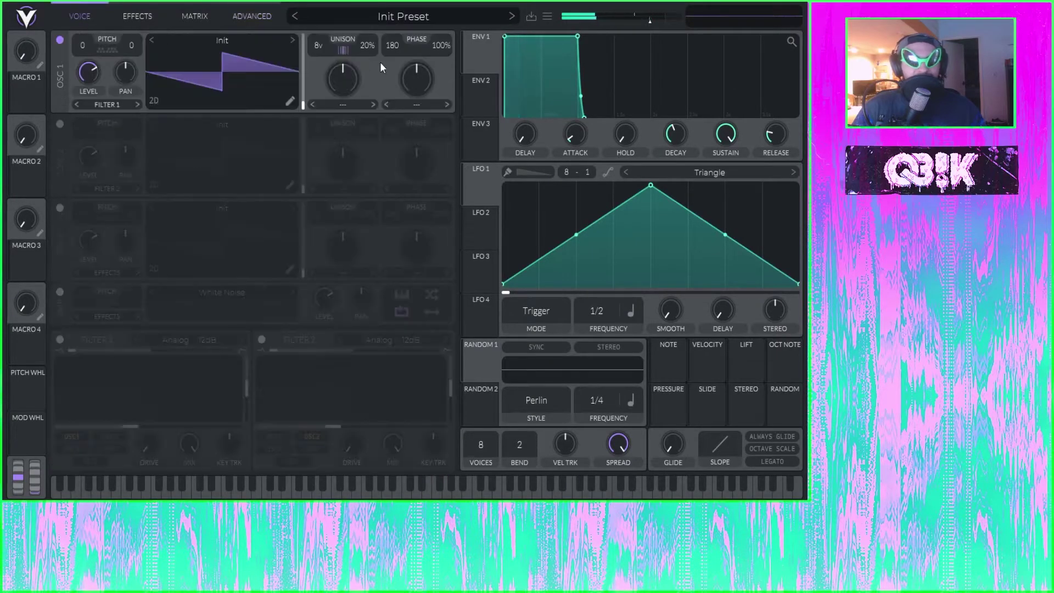
click(136, 17)
click(195, 16)
click(249, 15)
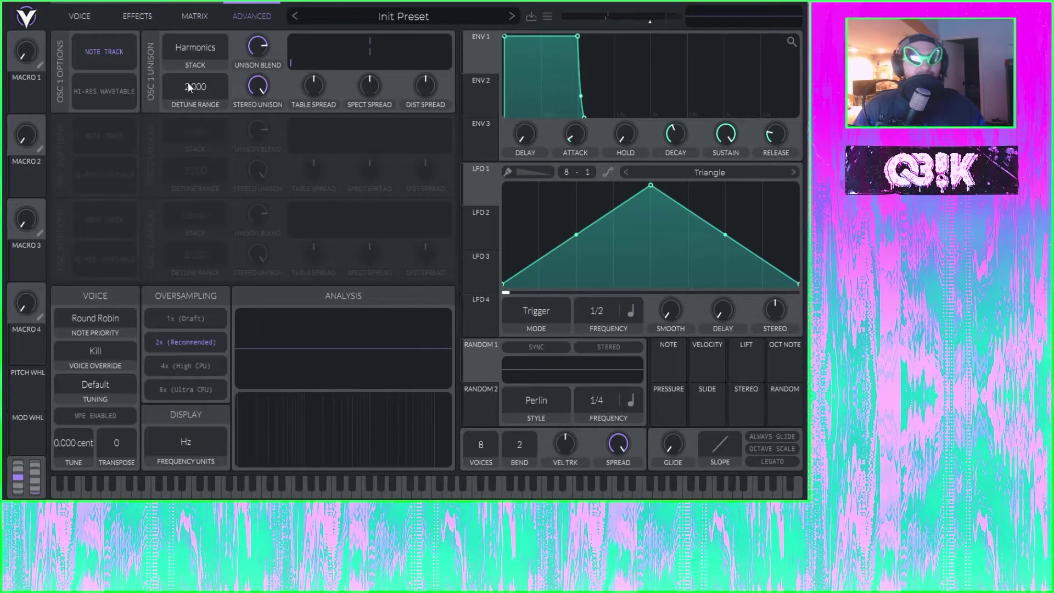
Try a detune range of 48 and a lower one on oscillator 1, and reset it to the default value
drag(202, 88, 206, 64)
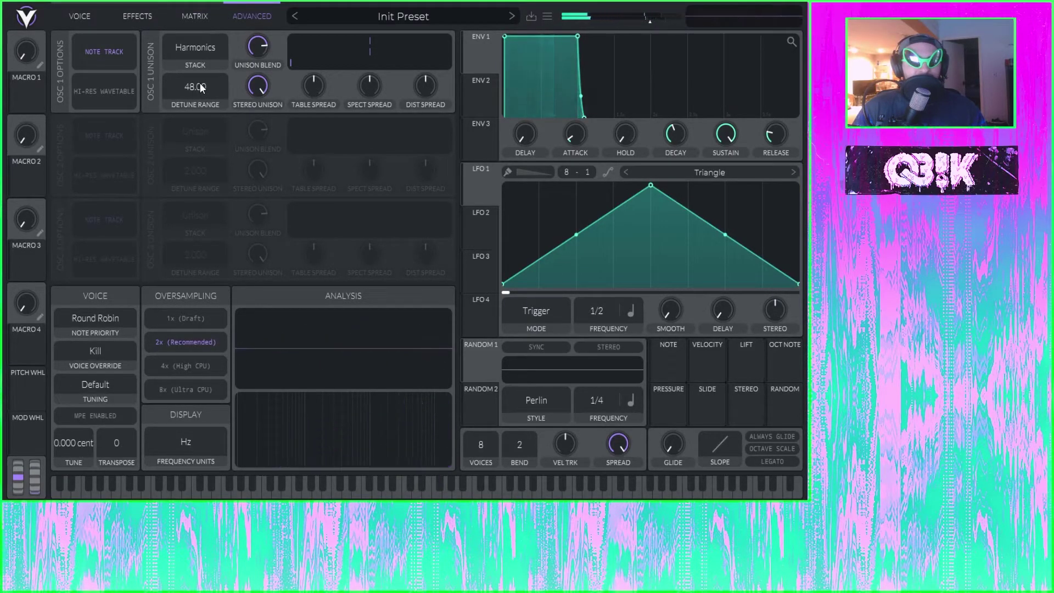
drag(203, 88, 186, 269)
right_click(206, 89)
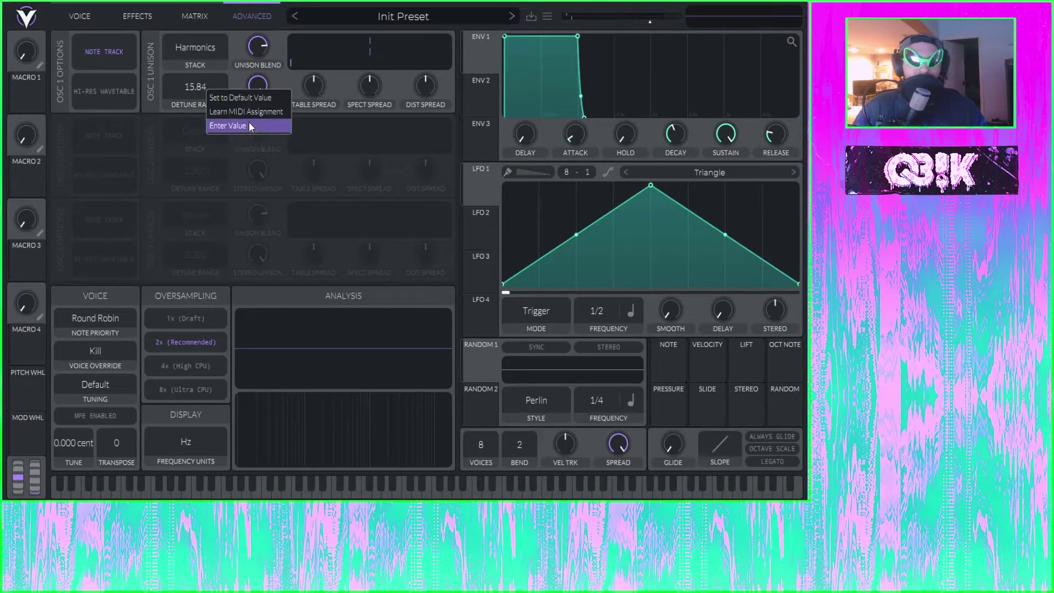
click(250, 94)
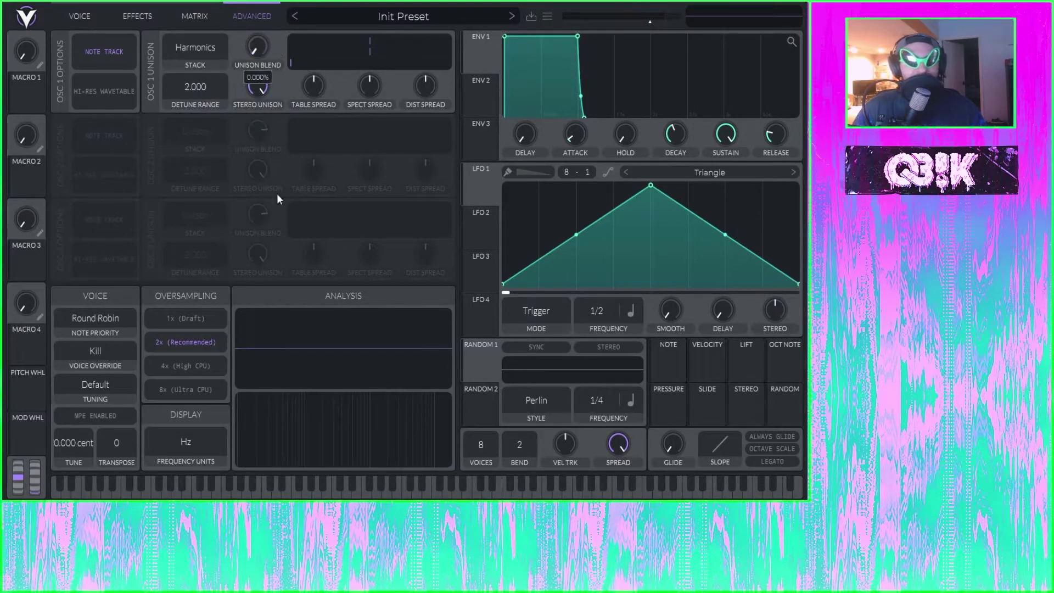
Sweep oscillator 1's unison blend between low and high amounts, leaving it at maximum
drag(276, 193, 279, 117)
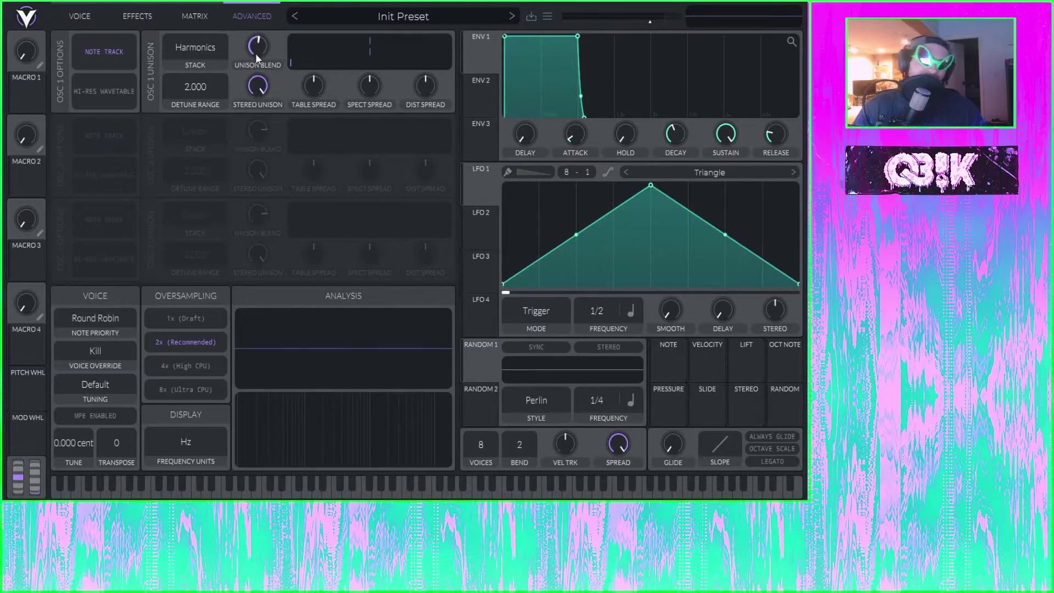
drag(256, 54, 259, 124)
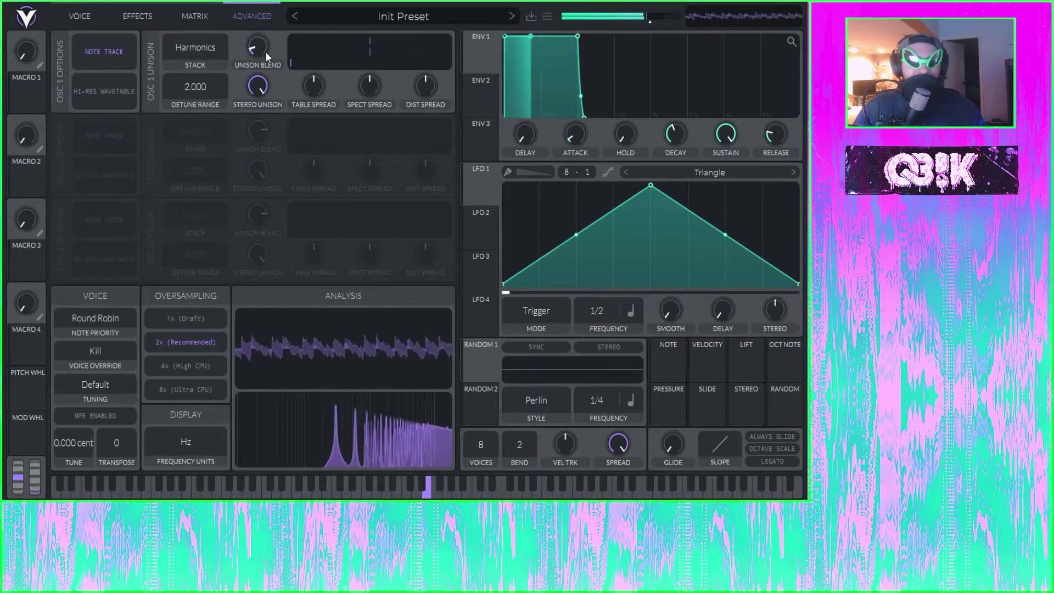
drag(266, 52, 256, 97)
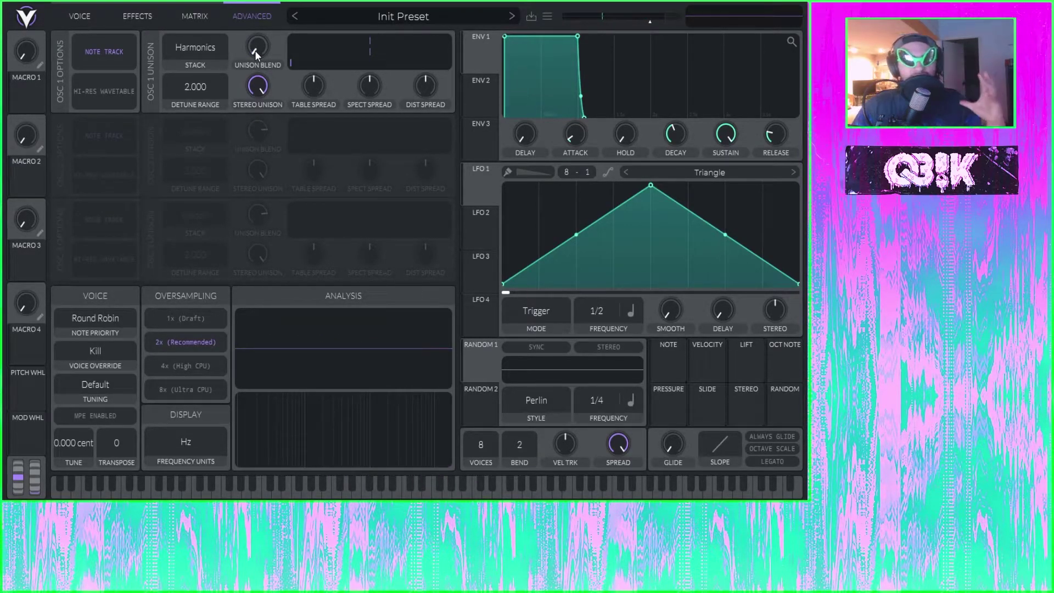
drag(258, 93, 266, 142)
drag(262, 51, 263, 1)
Lower oscillator 1's stereo unison from full to 0% and set its unison detune power to 5
drag(266, 92, 266, 66)
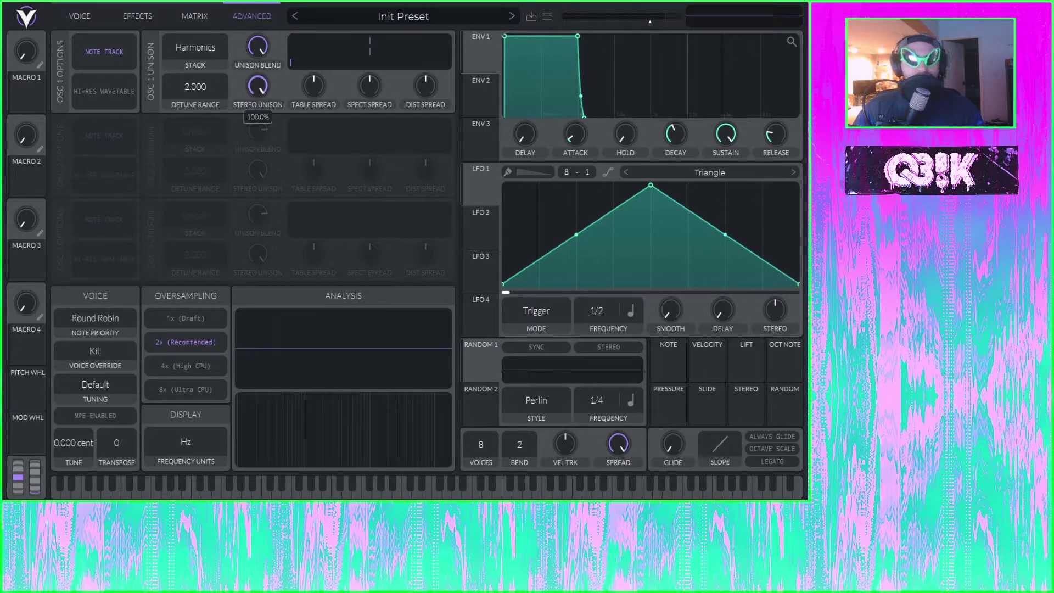
drag(266, 1, 294, 130)
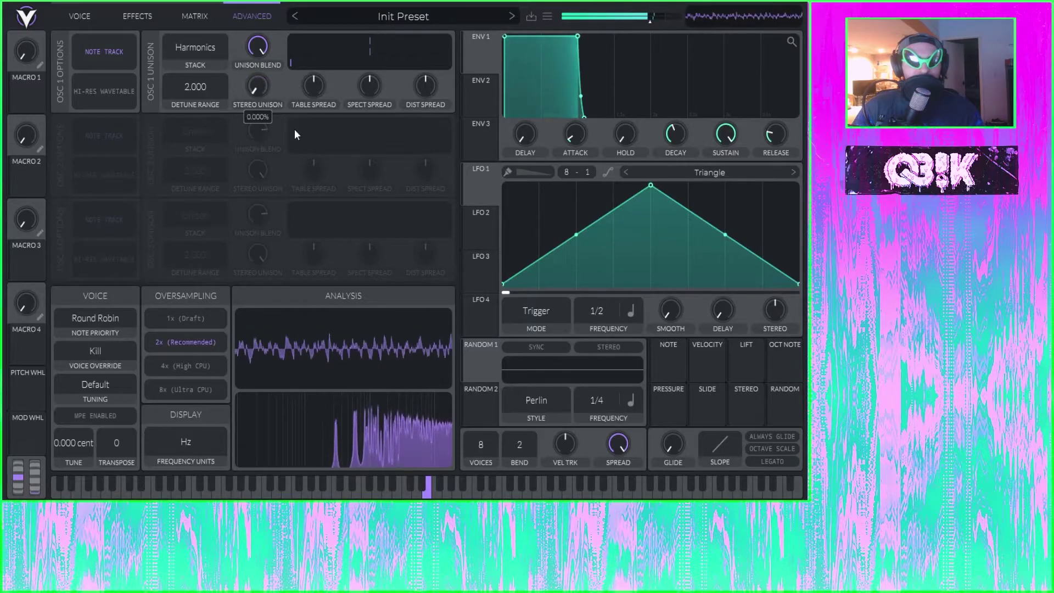
click(88, 16)
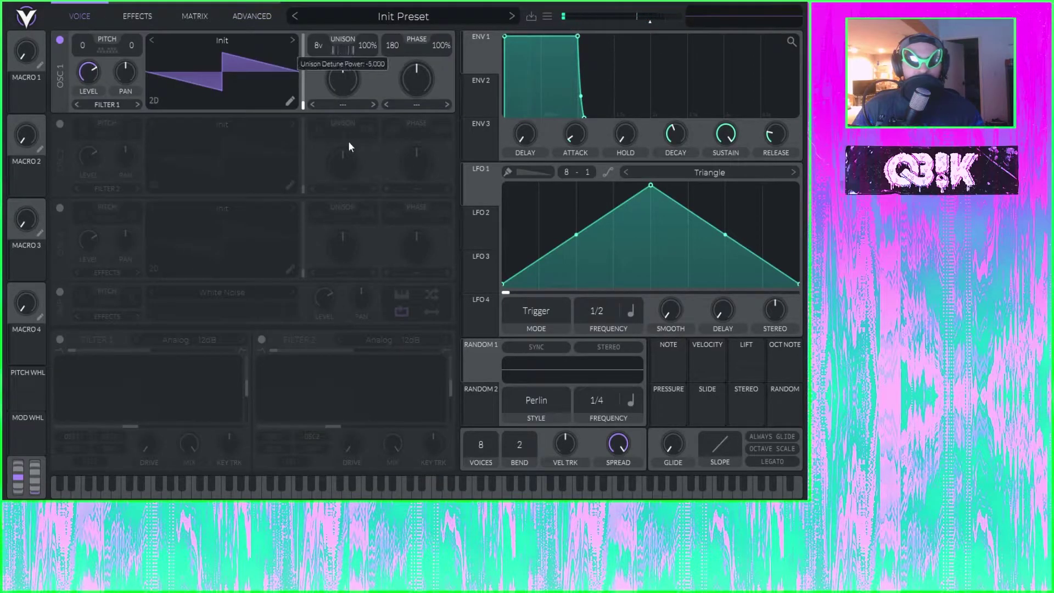
drag(339, 82, 351, 200)
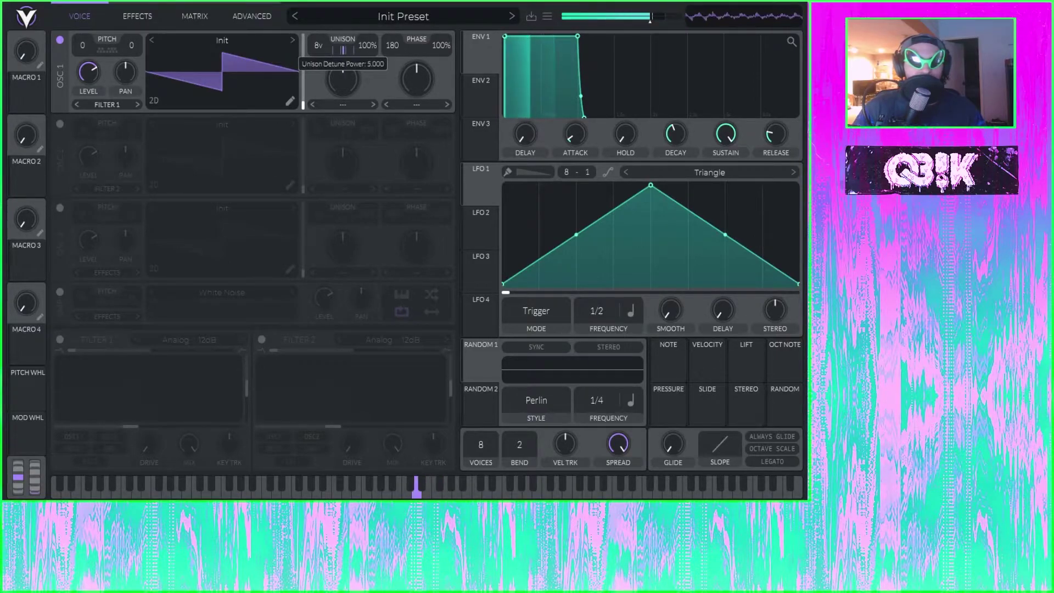
Raise oscillator 1's stereo unison in its advanced unison settings
click(244, 16)
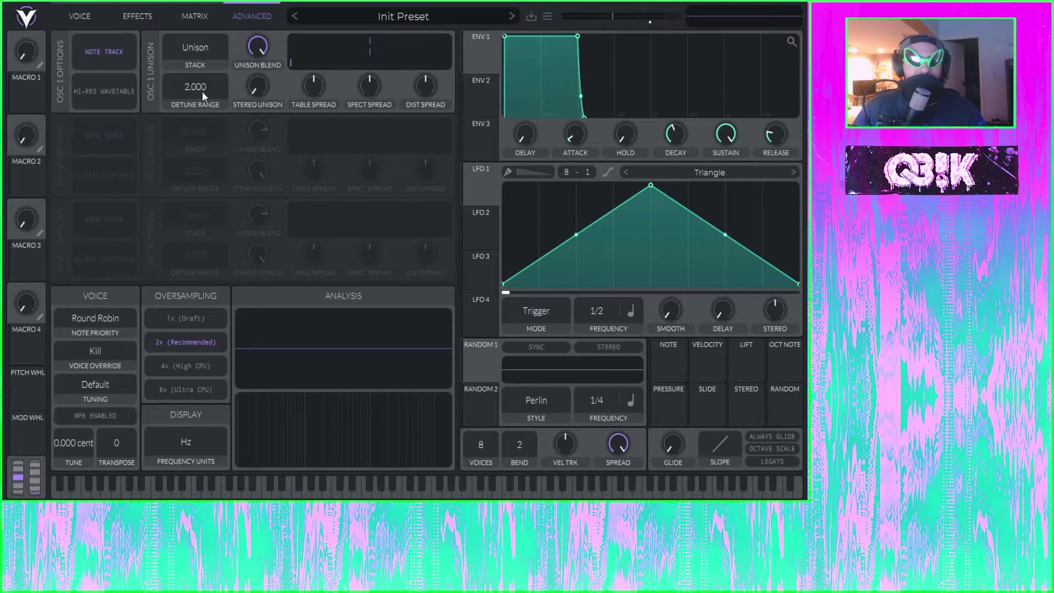
mouse_move(256, 86)
mouse_down()
mouse_move(265, 52)
mouse_move(271, 96)
mouse_up()
drag(269, 167, 277, 91)
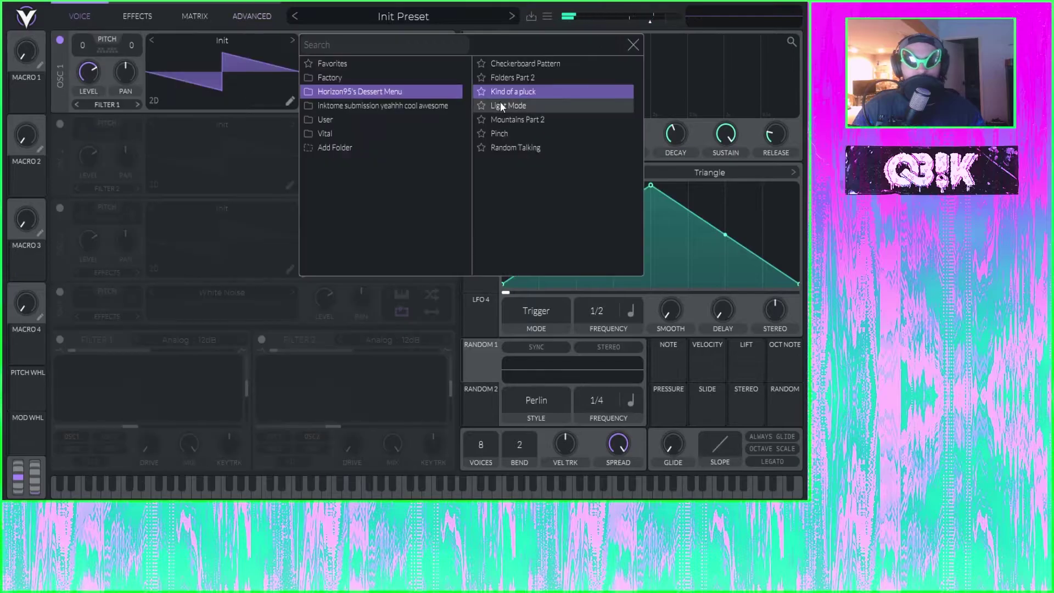
Load the "twin peaks skew" wavetable from the inktome submission folder into oscillator 1 and shift its wave frame
click(387, 104)
click(516, 97)
click(516, 97)
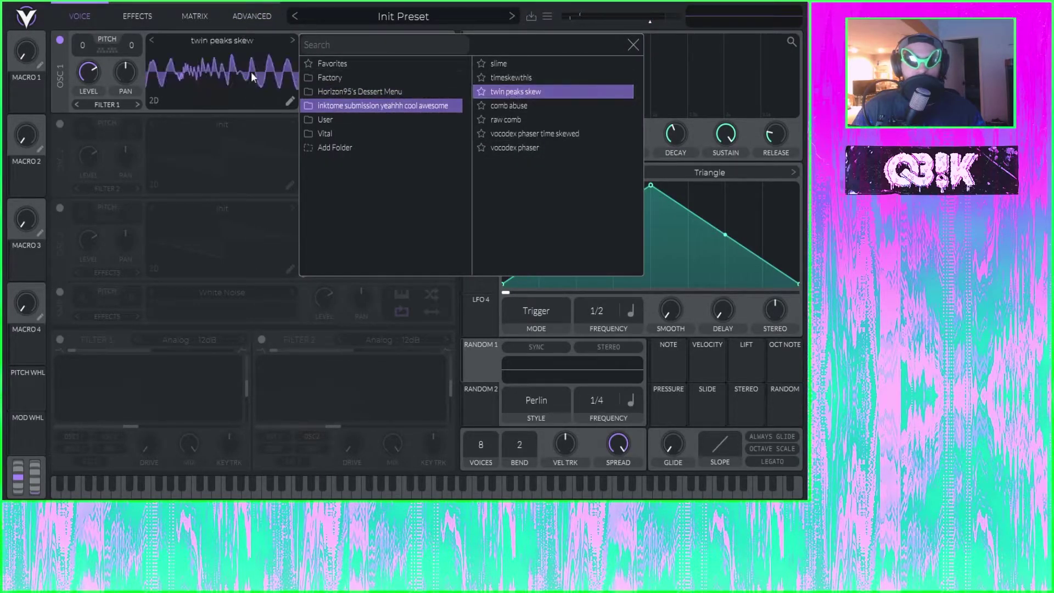
click(251, 72)
drag(304, 91, 305, 155)
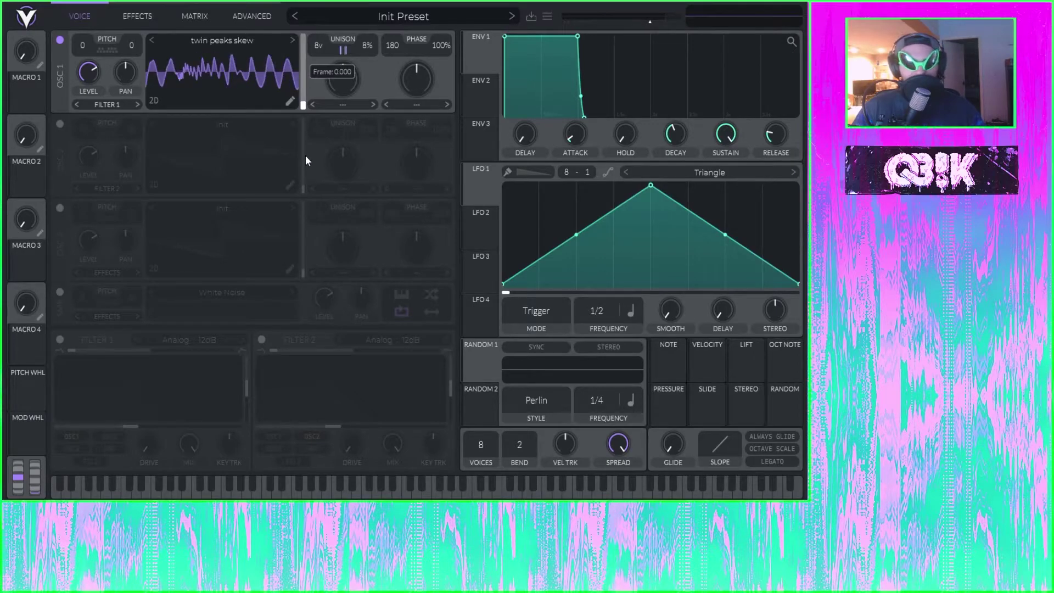
Try a spectral morph type on oscillator 1, adjust its amount, and switch the morph back off
click(342, 104)
click(371, 217)
mouse_move(356, 64)
mouse_down()
mouse_move(370, 42)
mouse_move(363, 66)
mouse_up()
click(344, 106)
click(347, 119)
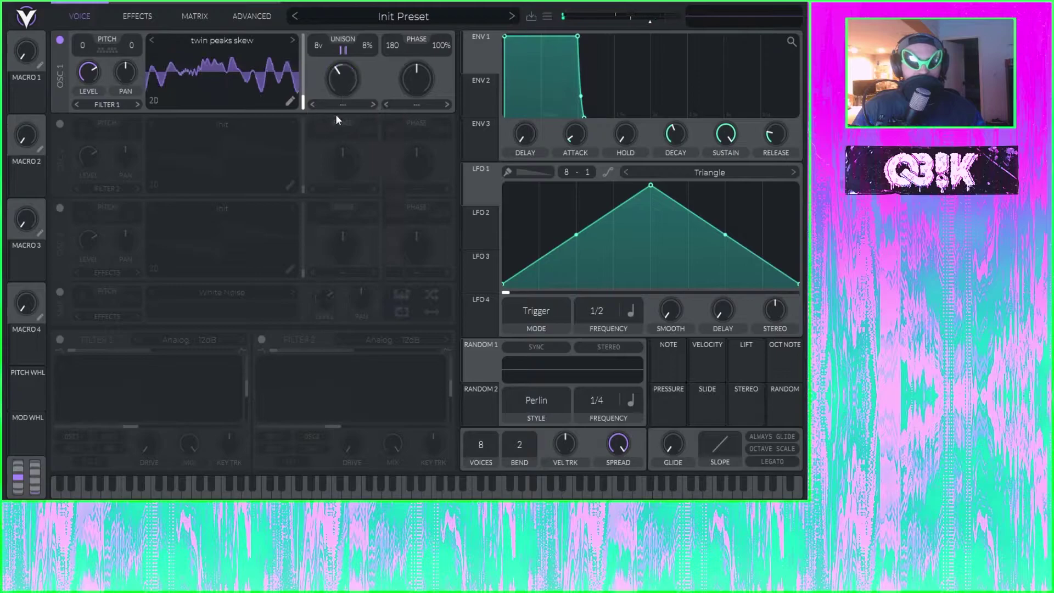
Raise oscillator 1's table spread to about 23 in its advanced unison settings
click(240, 11)
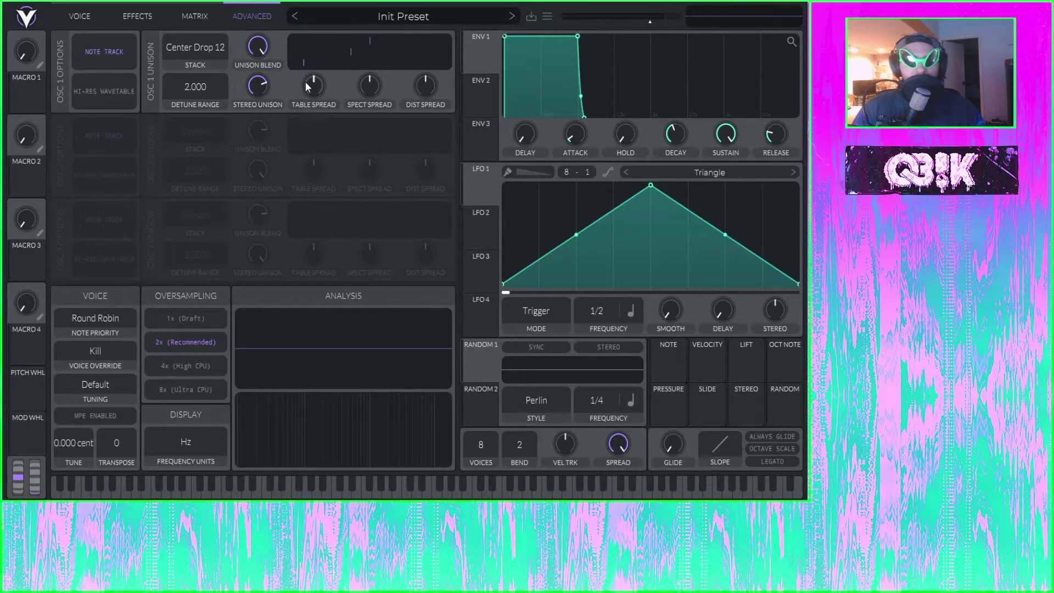
mouse_move(317, 84)
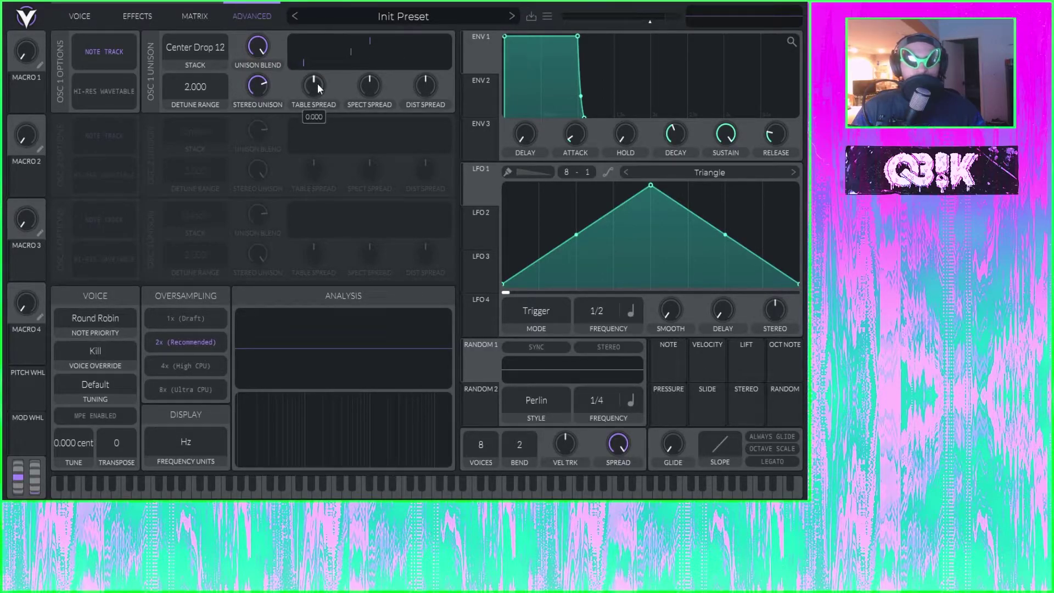
drag(318, 84, 320, 70)
click(94, 15)
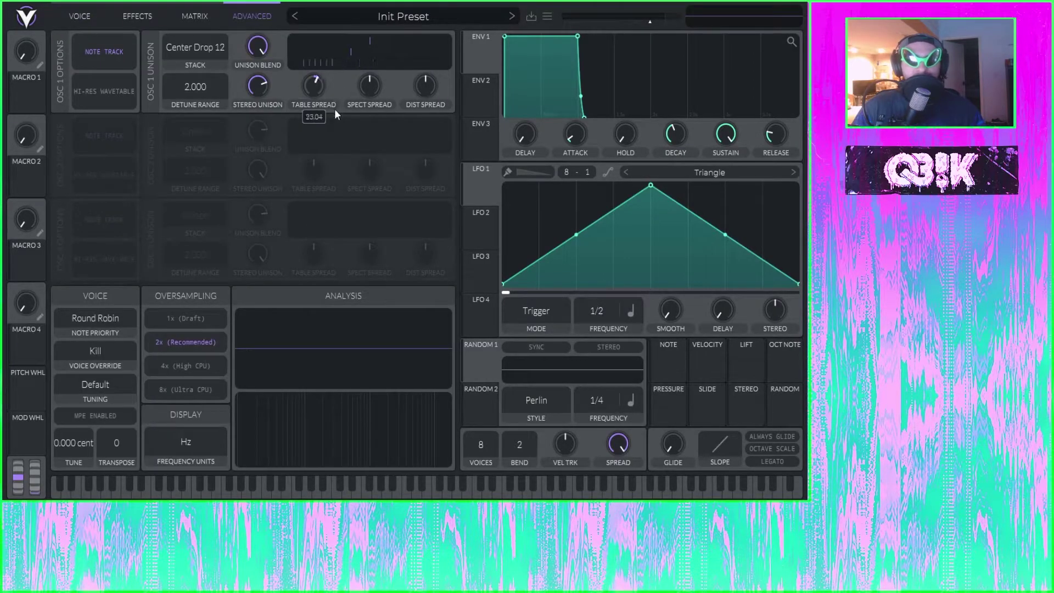
Check oscillator 1's wave frame position and unison voices, and widen its table spread further
click(70, 16)
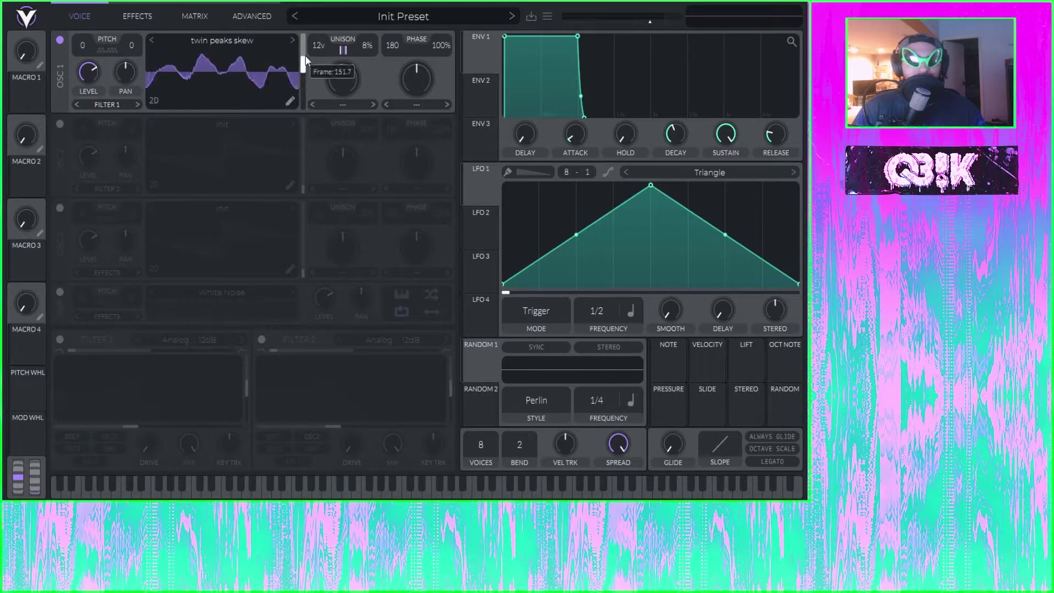
click(252, 17)
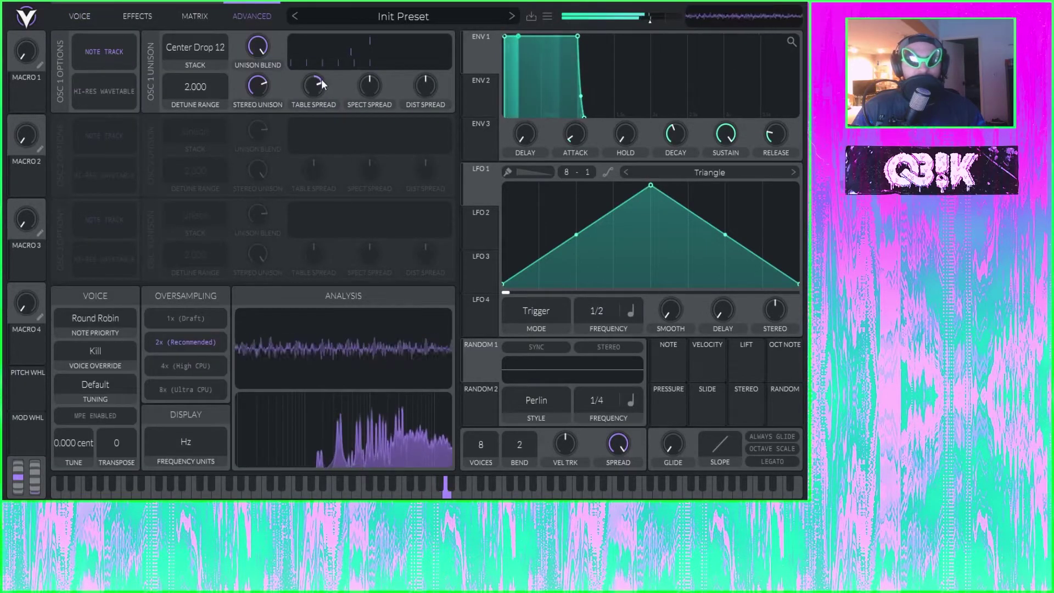
mouse_move(336, 97)
mouse_move(337, 98)
mouse_down()
mouse_move(351, 70)
mouse_move(344, 92)
mouse_up()
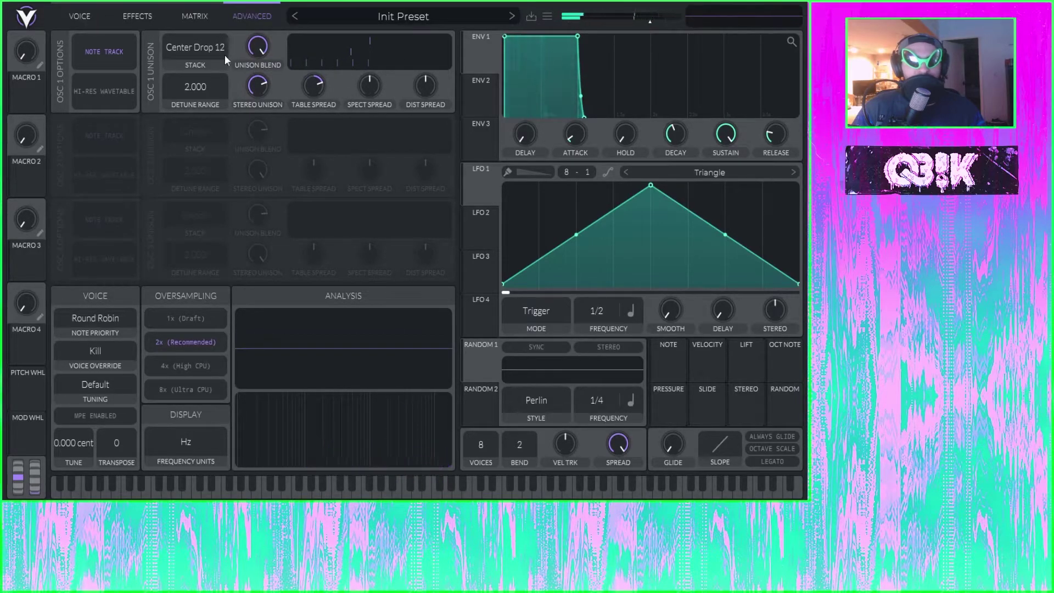
Sweep oscillator 1's table spread between negative and positive amounts, and compare it with the basic oscillator settings
mouse_move(320, 88)
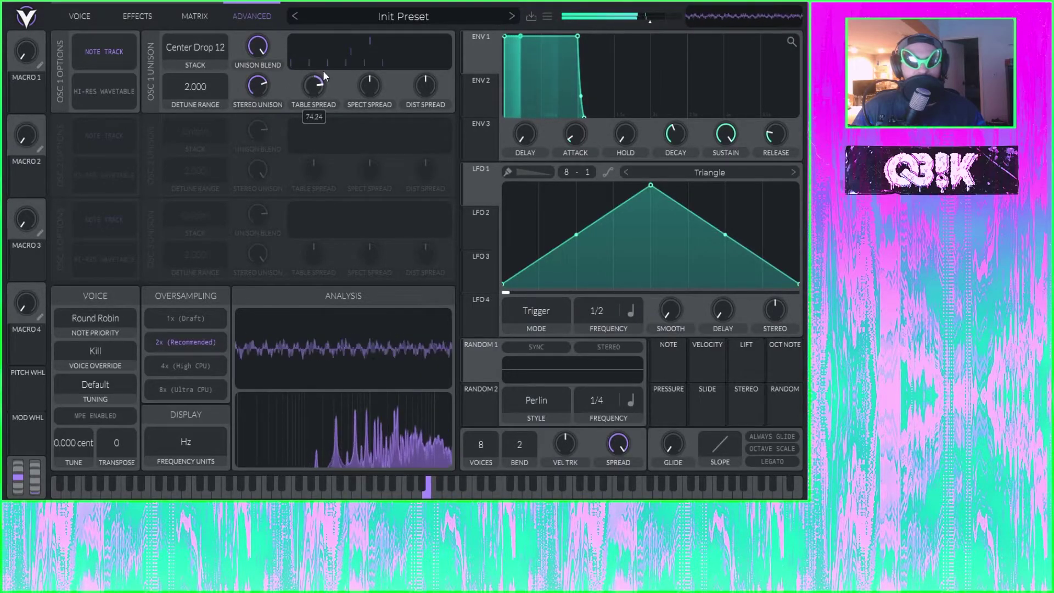
drag(323, 70, 331, 147)
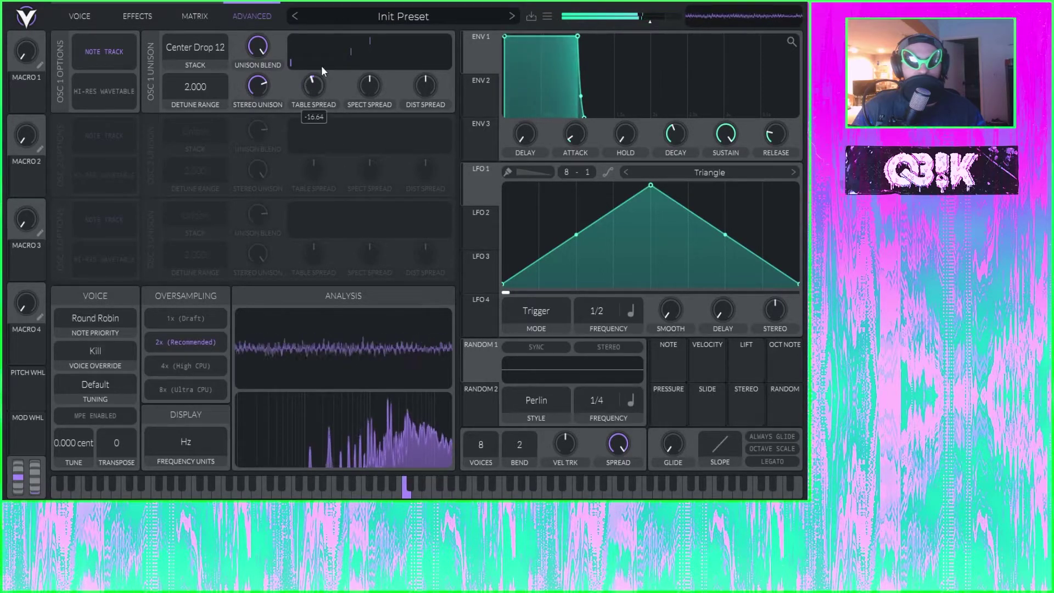
drag(321, 66, 322, 109)
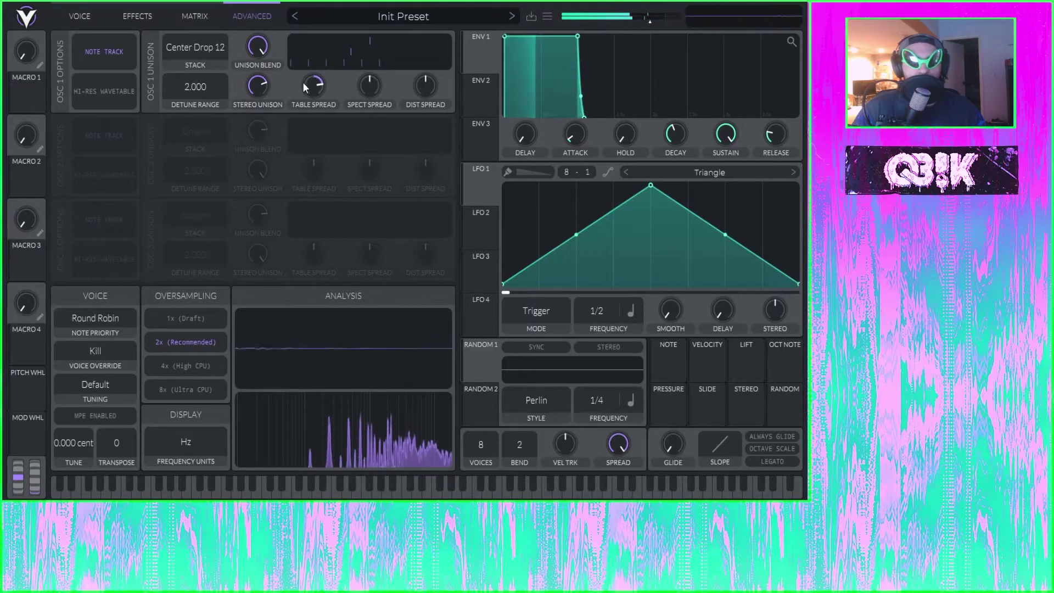
click(81, 16)
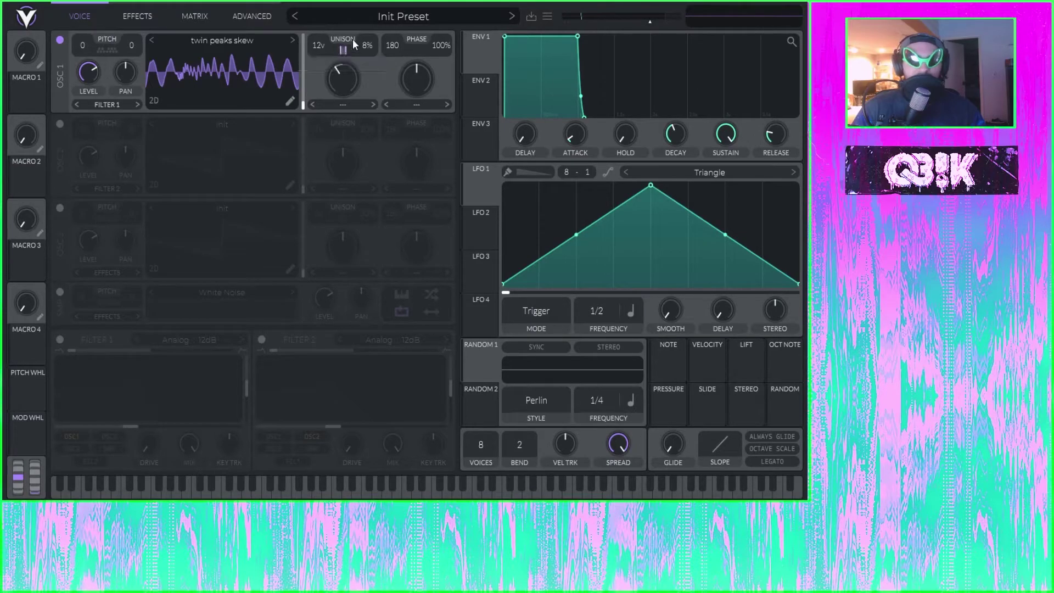
click(250, 18)
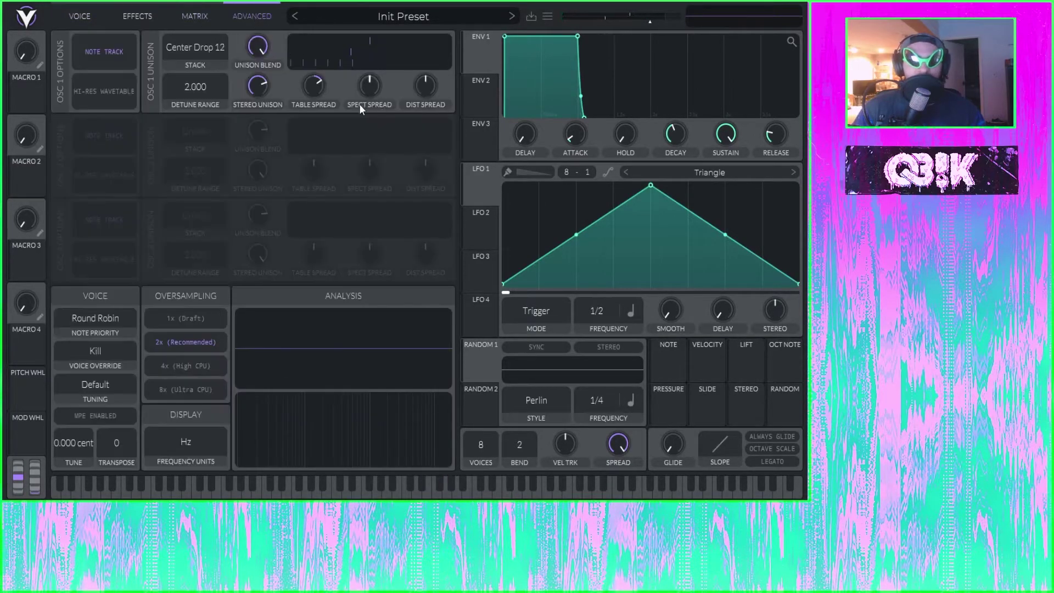
Sweep oscillator 1's table spread up to about 87 and return it to zero
drag(314, 85, 314, 96)
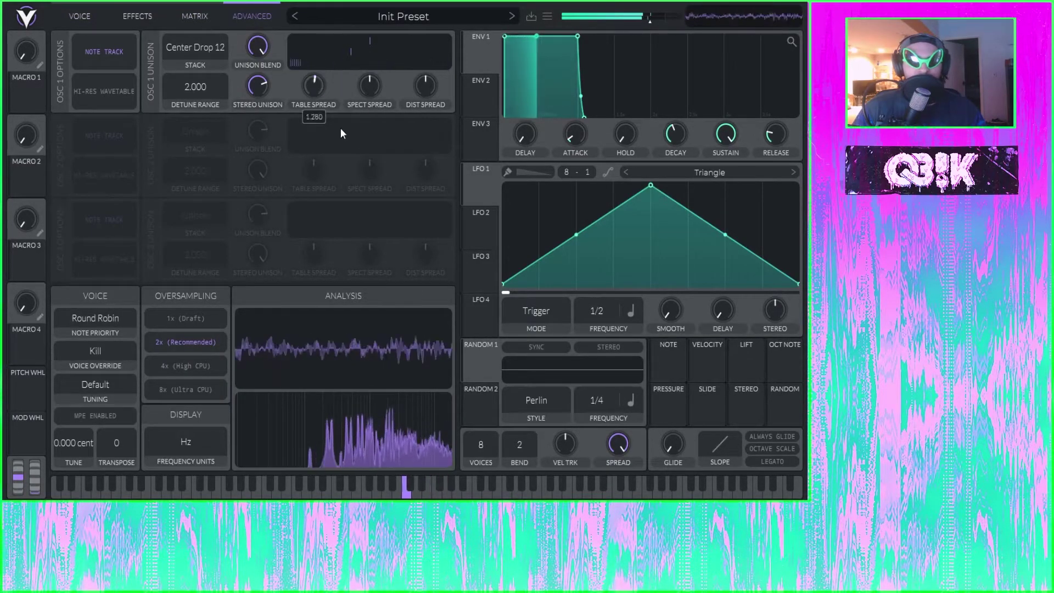
drag(340, 129, 320, 88)
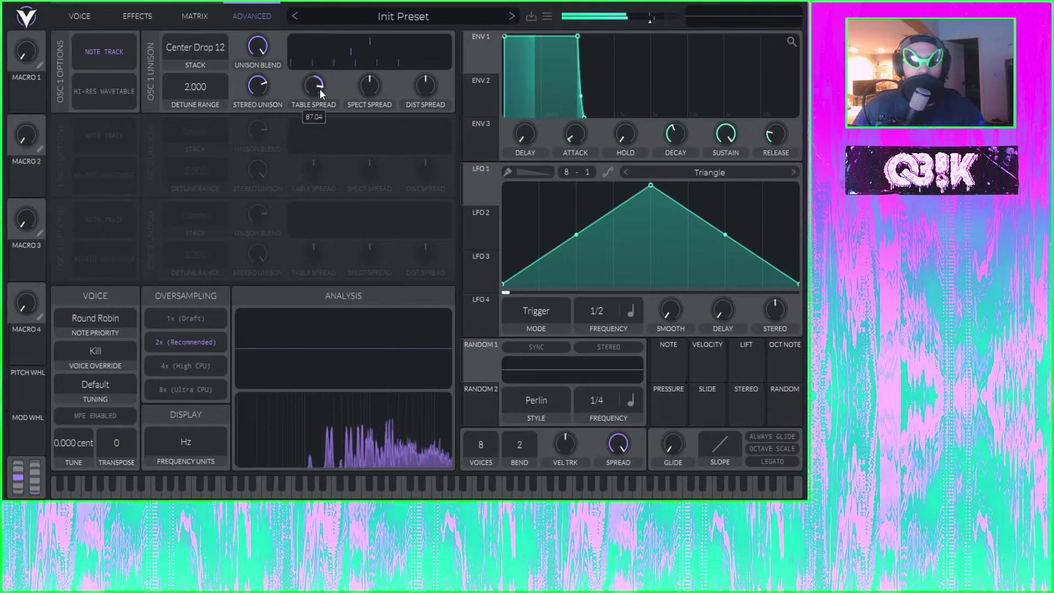
click(80, 16)
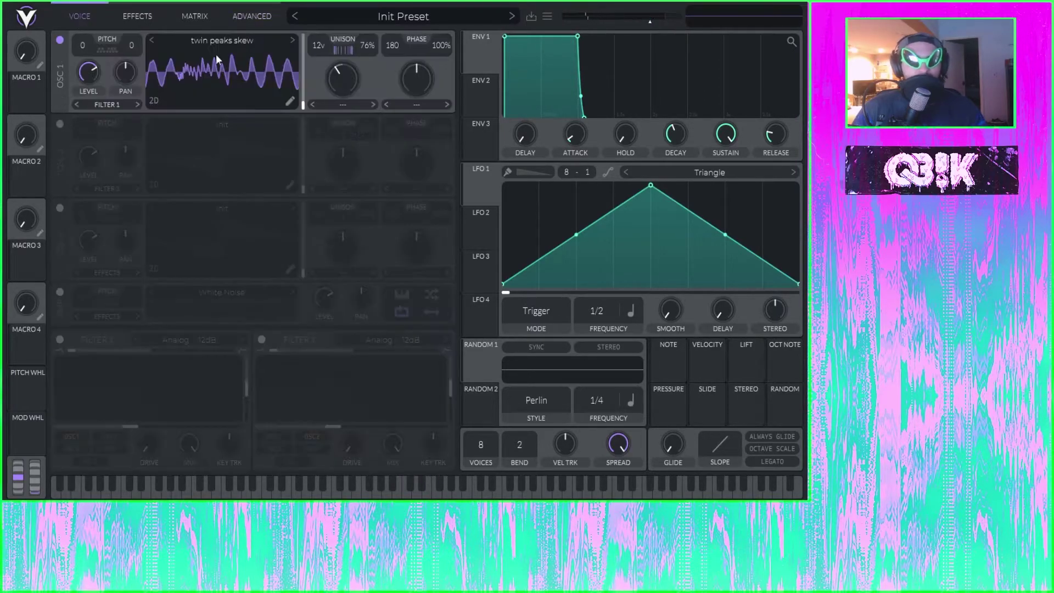
click(353, 100)
click(252, 16)
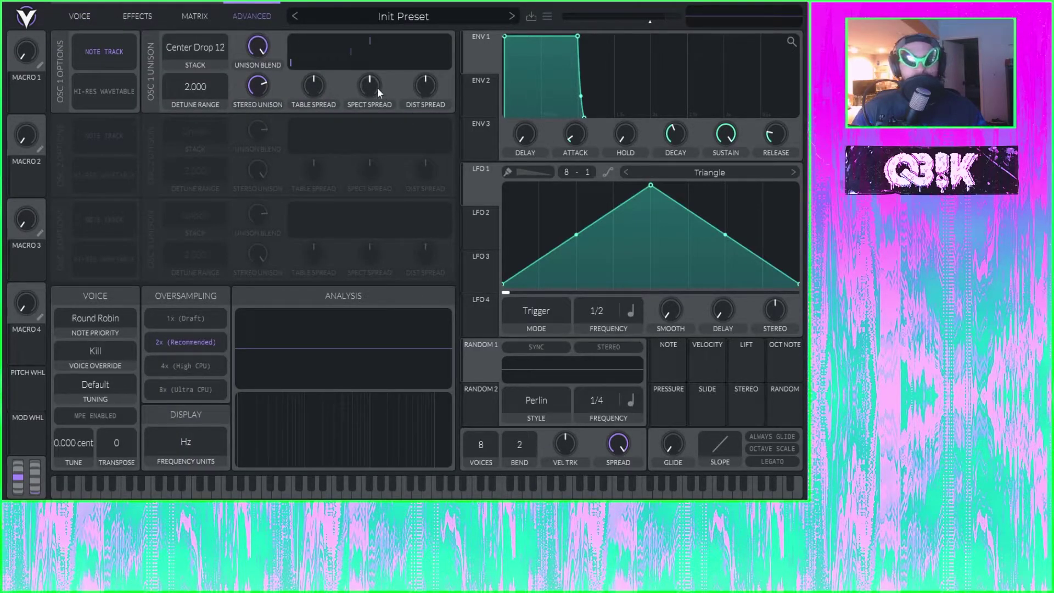
mouse_move(378, 92)
Set oscillator 1's spectral morph type to Random Amplitudes and adjust its amount
click(80, 18)
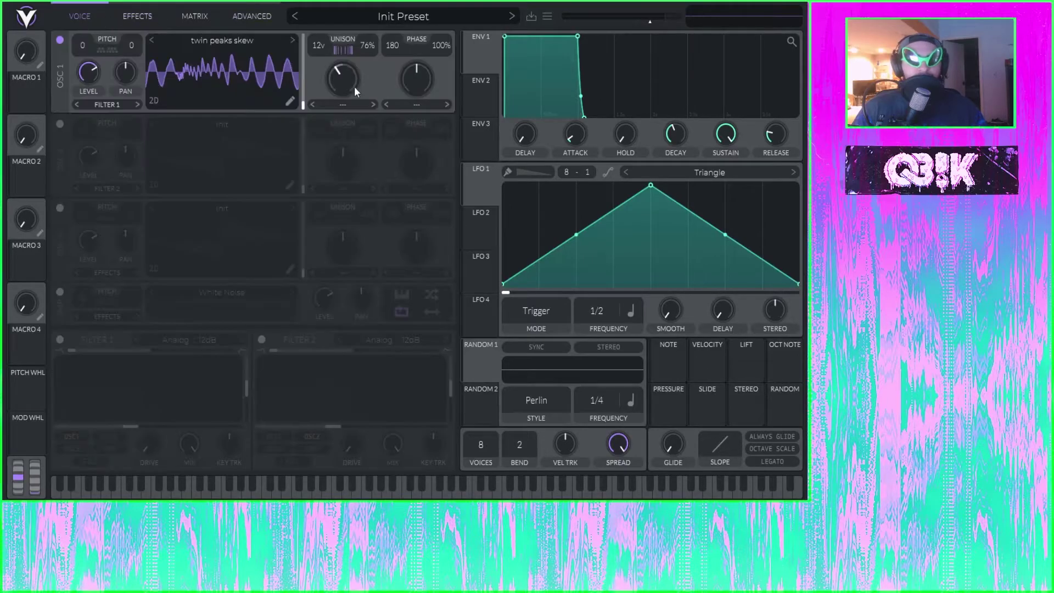
drag(344, 84, 340, 78)
click(346, 105)
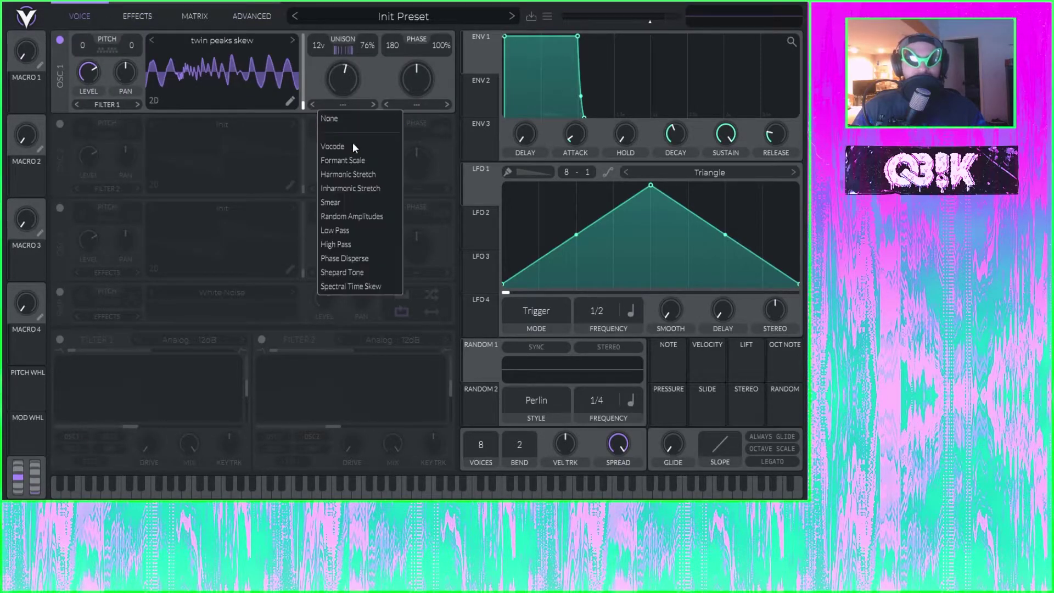
click(360, 217)
mouse_move(357, 84)
mouse_down()
mouse_move(345, 101)
mouse_move(346, 87)
mouse_up()
Set oscillator 1's wave distortion type to FM Osc 2
click(424, 104)
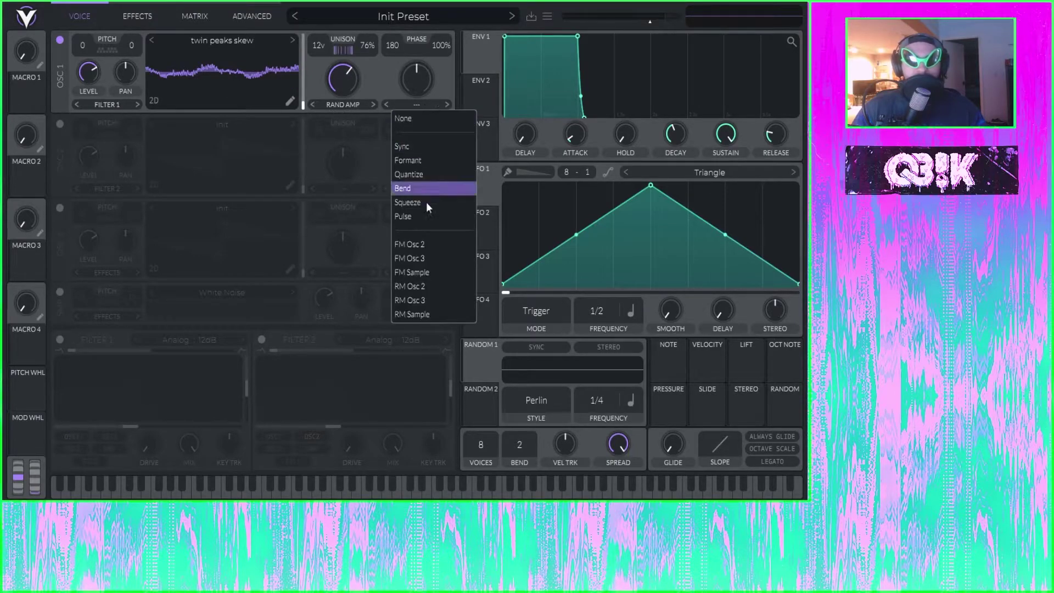
click(433, 243)
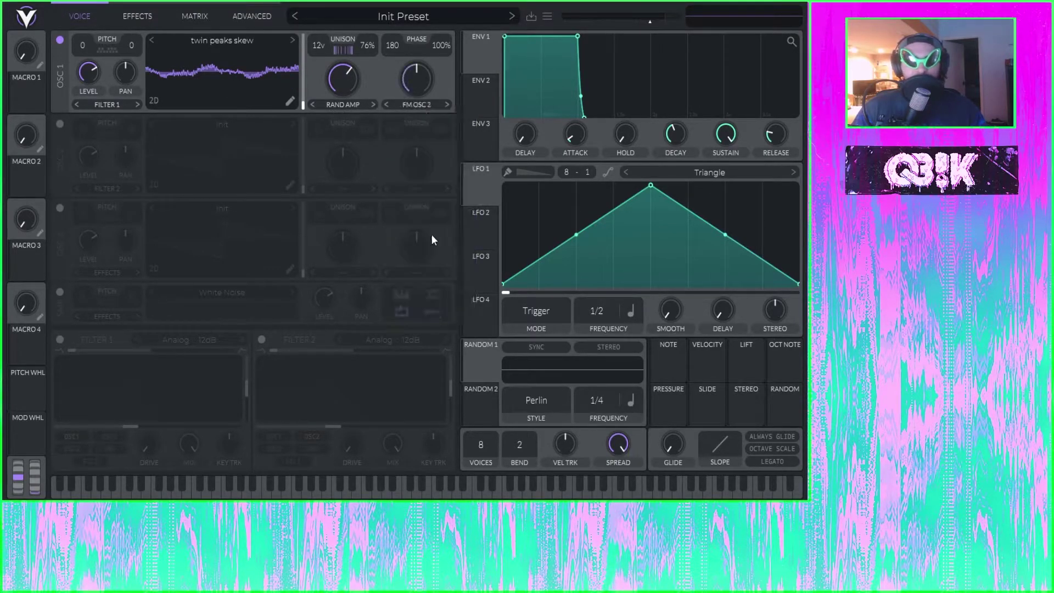
drag(417, 80, 437, 52)
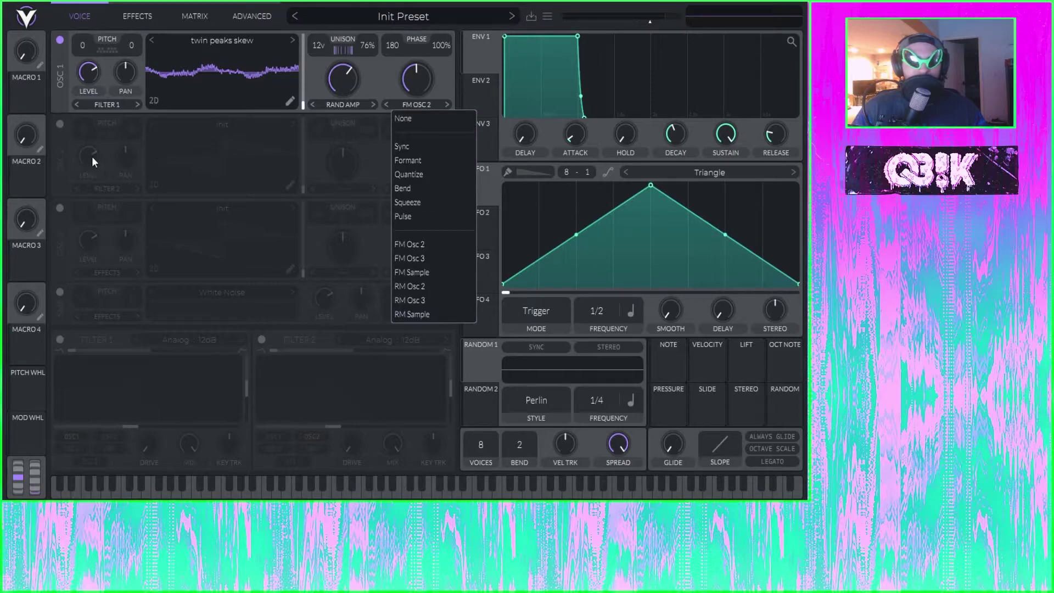
Enable oscillator 2 as a silent modulator transposed by 48, and adjust oscillator 1's FM amount
click(63, 126)
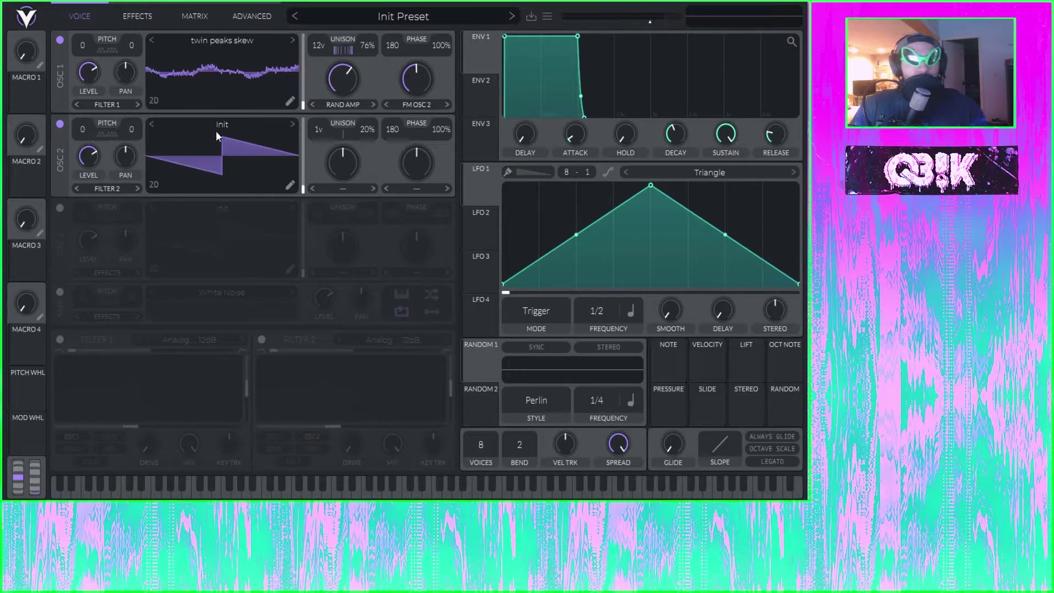
drag(89, 157, 88, 241)
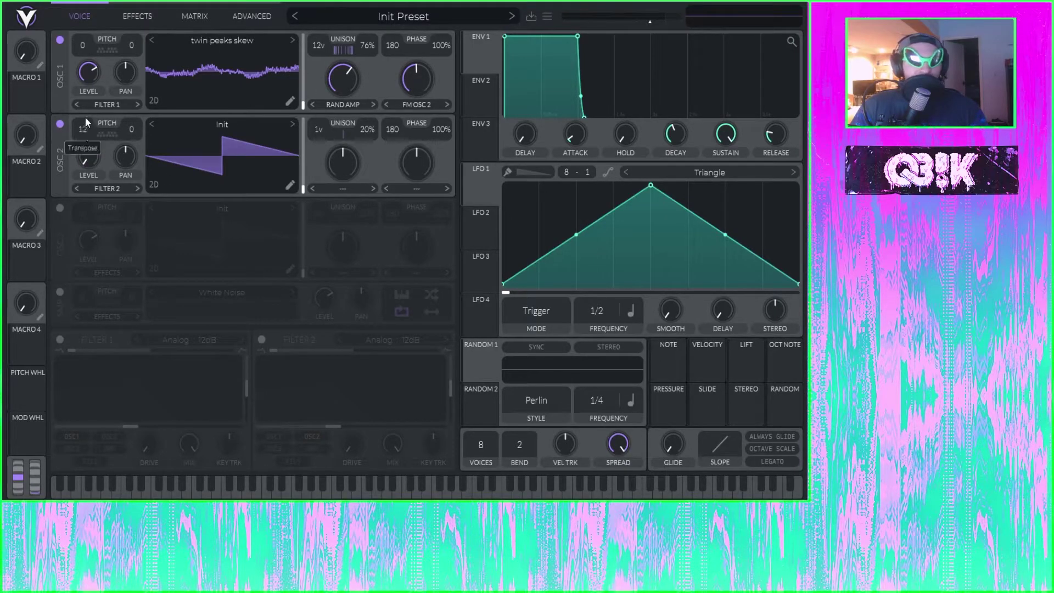
drag(84, 117, 91, 94)
drag(413, 79, 407, 109)
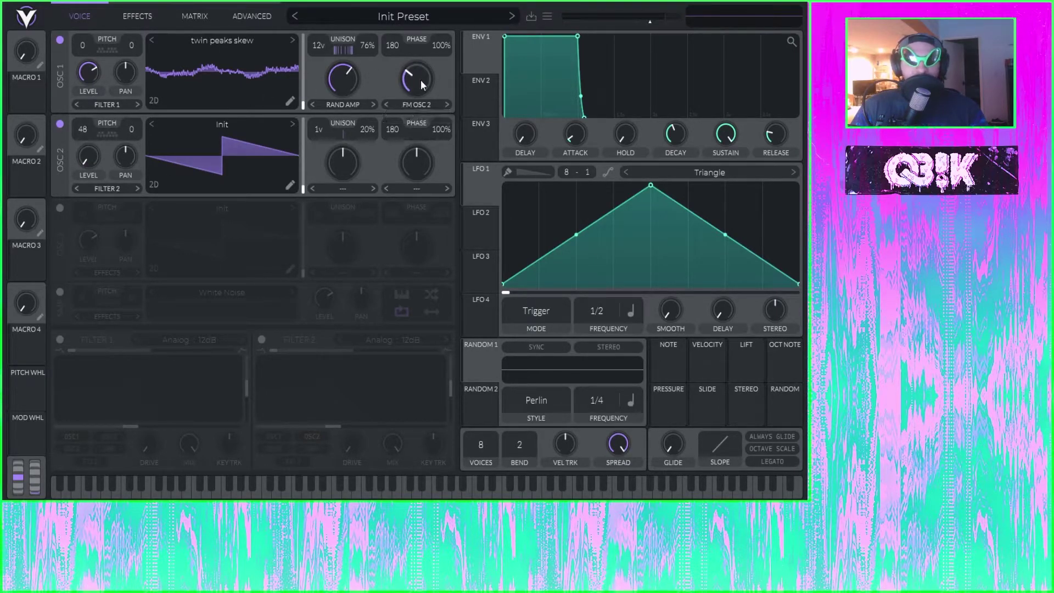
Raise oscillator 1's spectral spread to about 52% and increase its Random Amplitudes morph amount
click(252, 16)
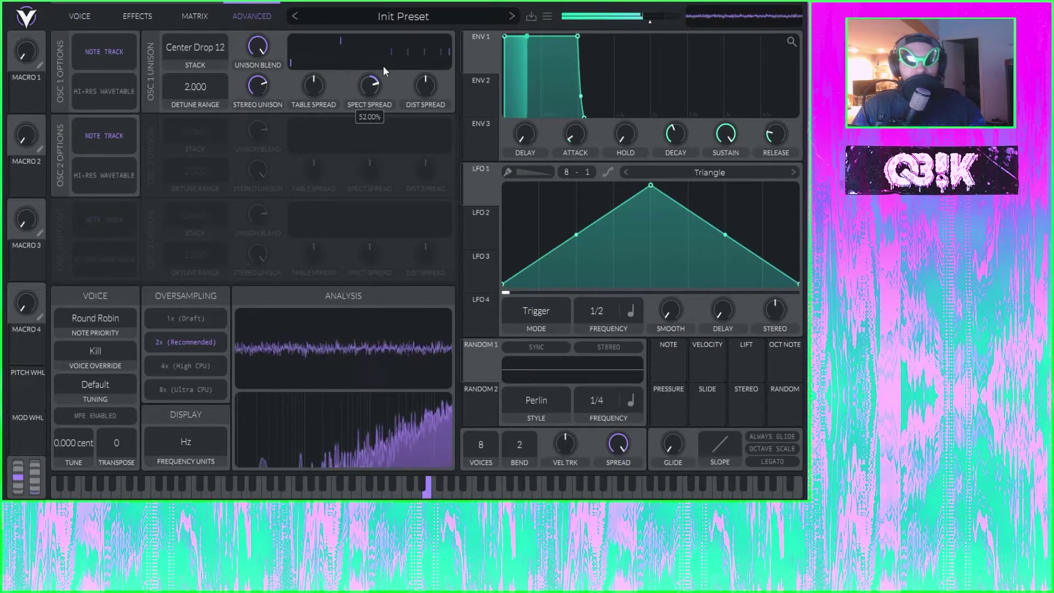
drag(383, 65, 403, 85)
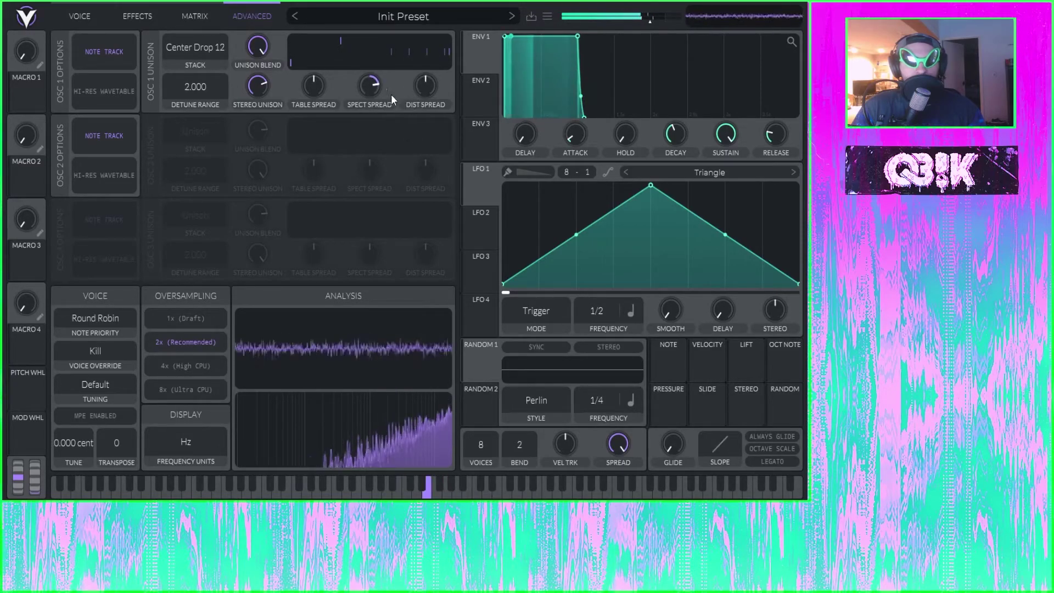
click(81, 17)
mouse_move(345, 81)
mouse_down()
mouse_move(354, 116)
mouse_move(355, 68)
mouse_up()
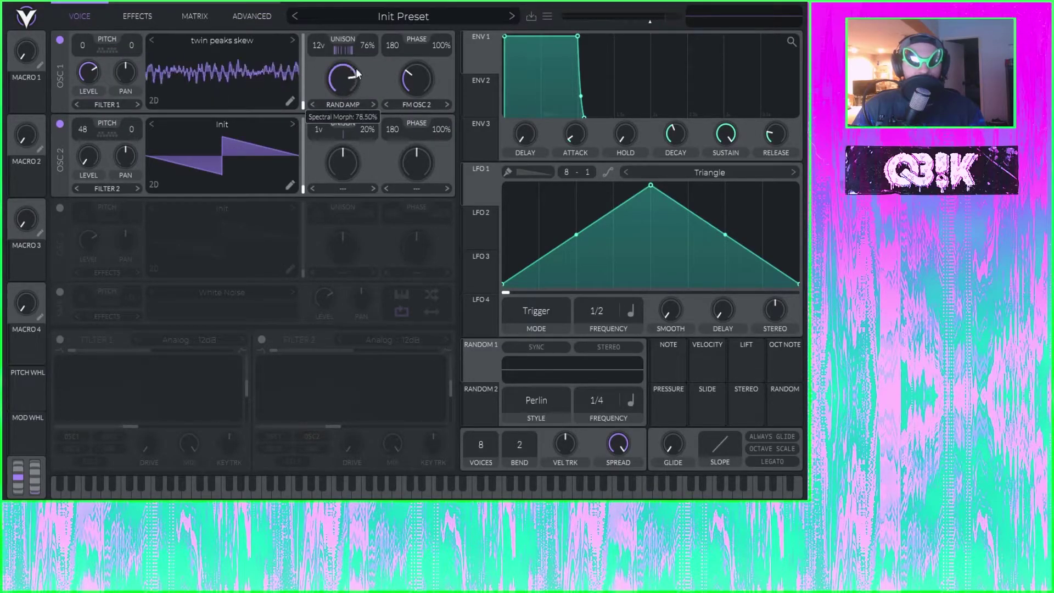
Raise oscillator 1's distortion spread and check its FM settings on the voice page
click(254, 16)
drag(425, 86, 439, 54)
click(79, 16)
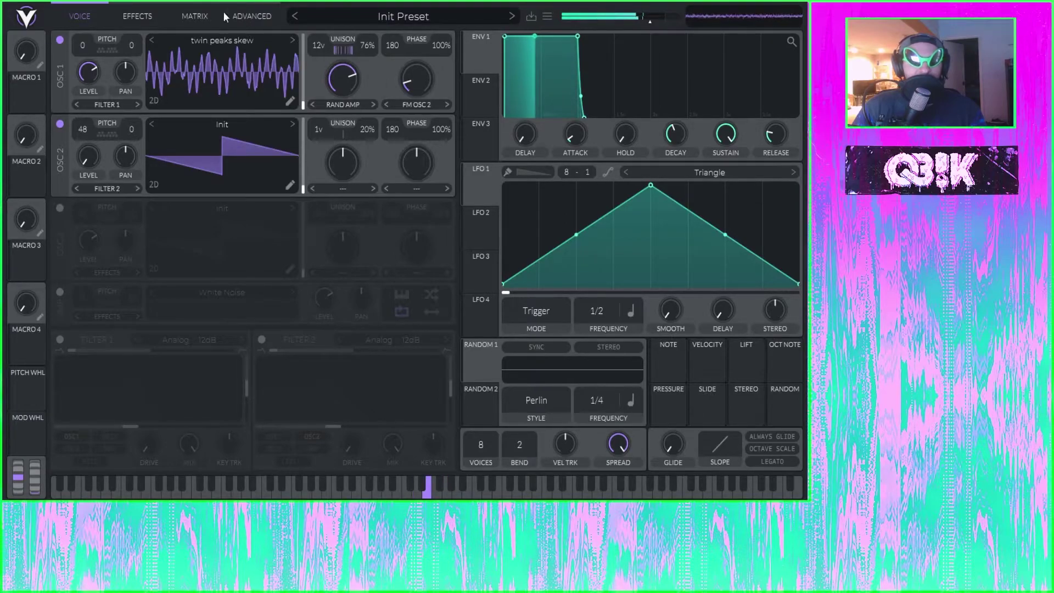
click(195, 16)
click(79, 16)
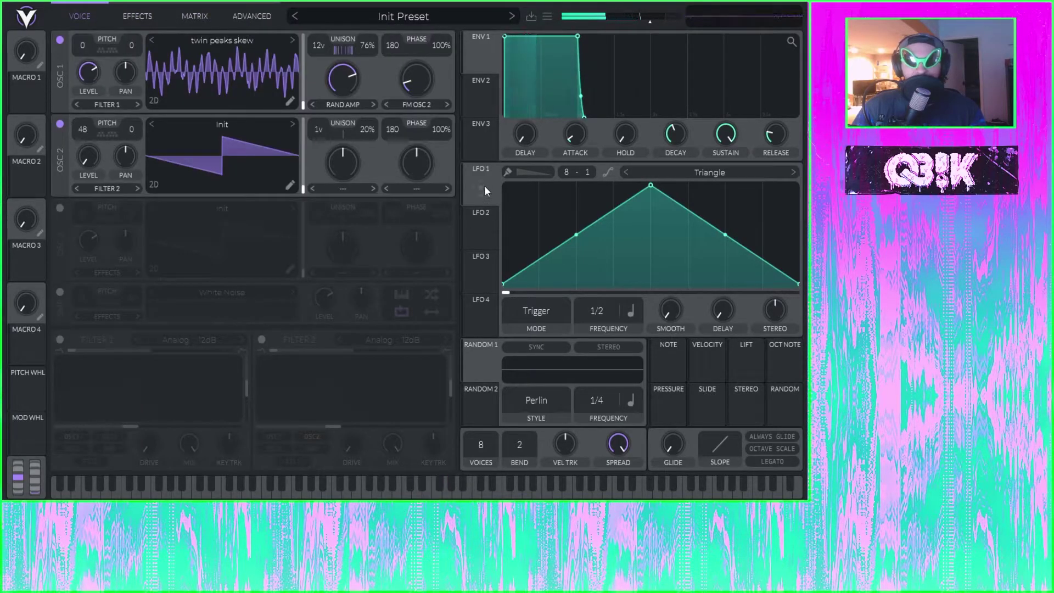
Modulate oscillator 1's spectral and distortion spreads with LFO 1, running the LFO at a frequency of 1/16
click(248, 16)
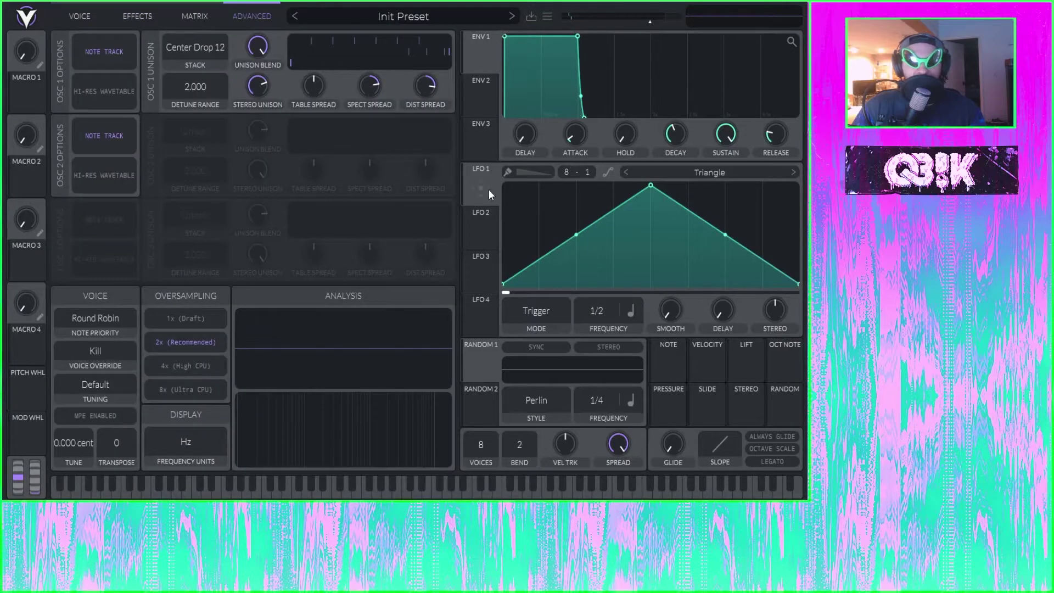
mouse_move(370, 87)
mouse_down()
mouse_move(371, 107)
mouse_move(377, 97)
mouse_up()
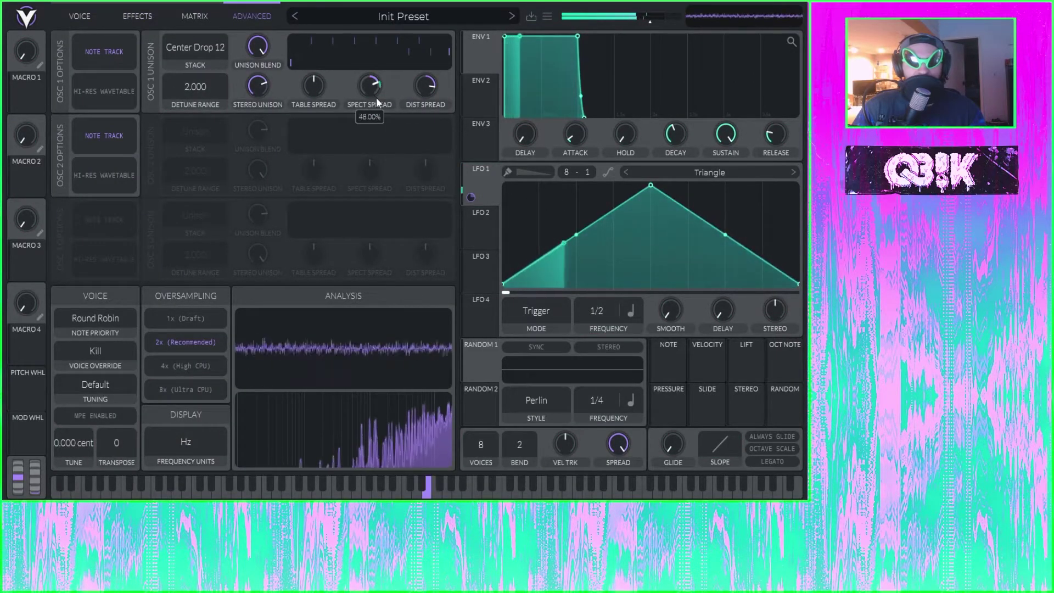
drag(588, 301, 607, 262)
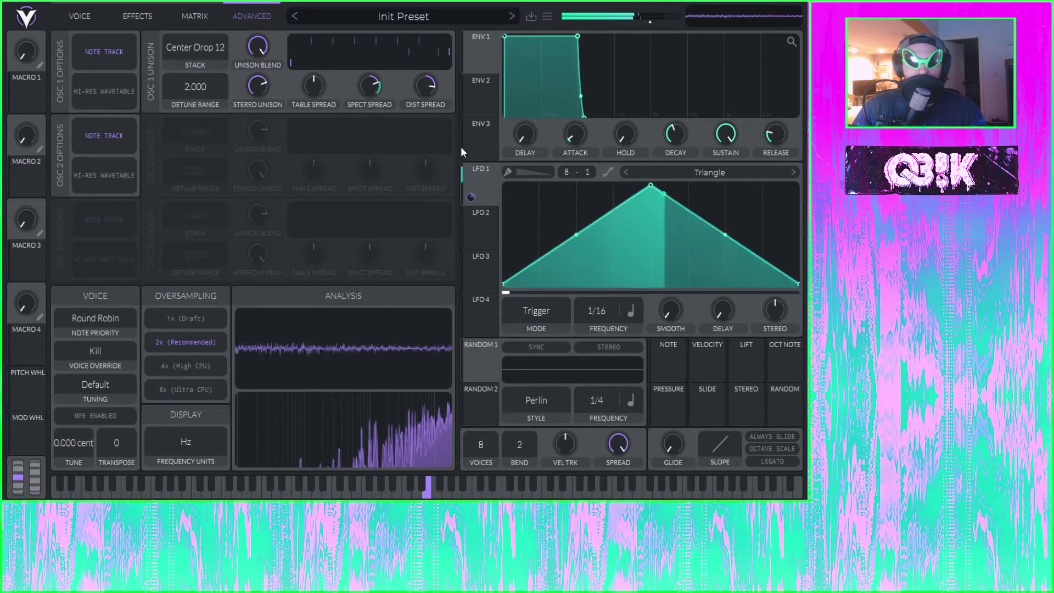
drag(470, 197, 437, 96)
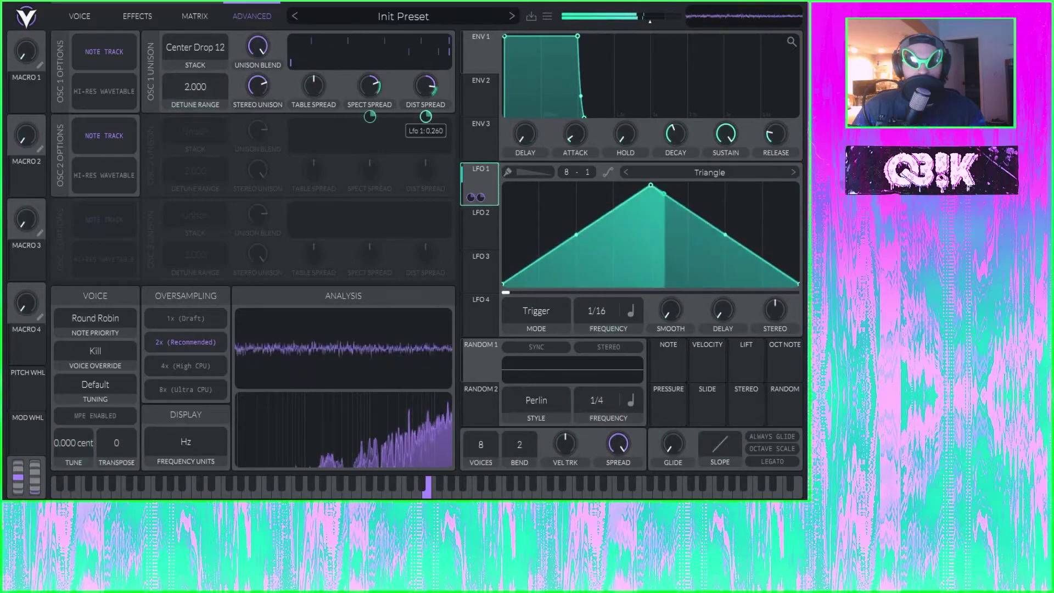
Raise oscillator 1's table spread to about 65 and sweep its stereo unison from zero to maximum
drag(317, 90, 332, 74)
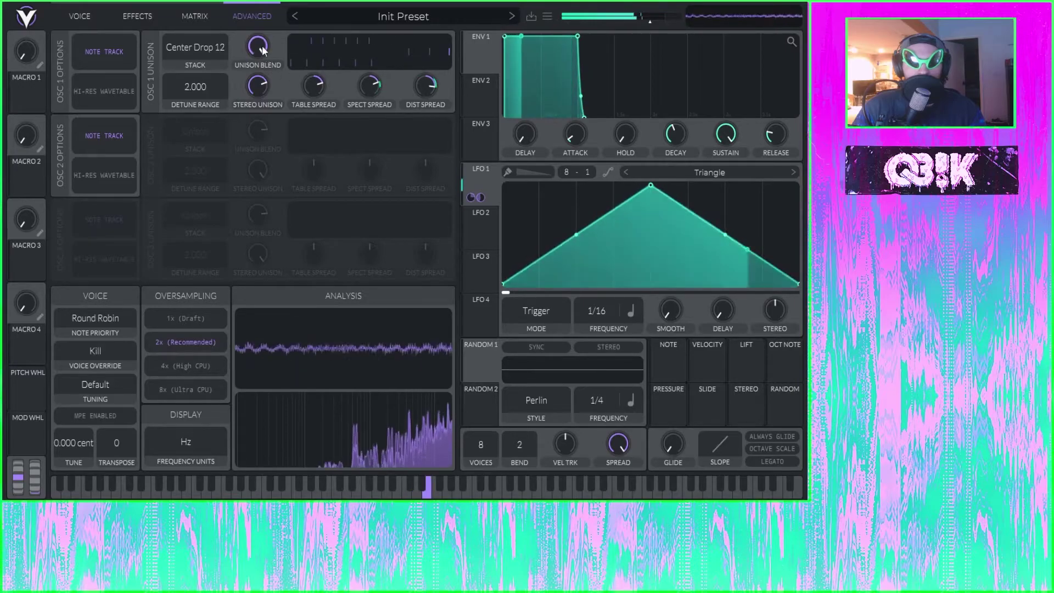
drag(260, 107, 298, 21)
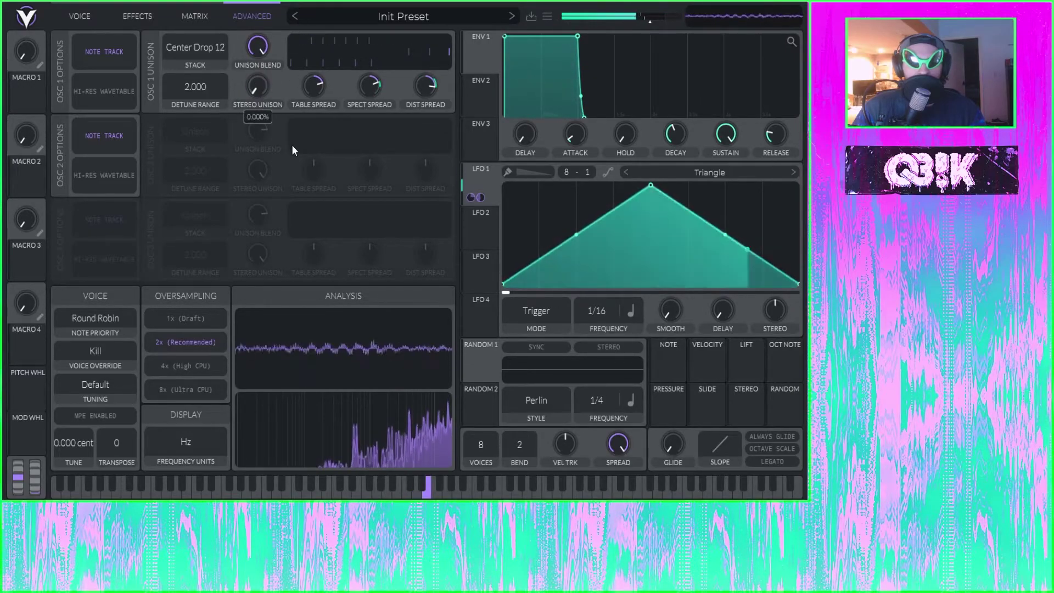
Change oscillator 1's unison stack style to Power Chord and lower its unison blend
click(204, 62)
click(193, 147)
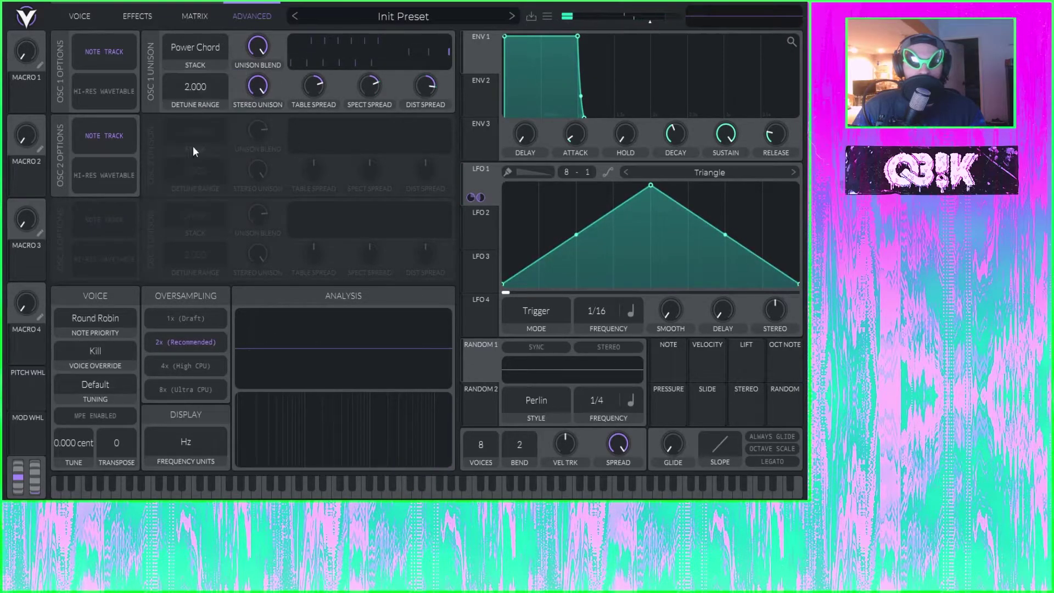
drag(255, 99, 261, 98)
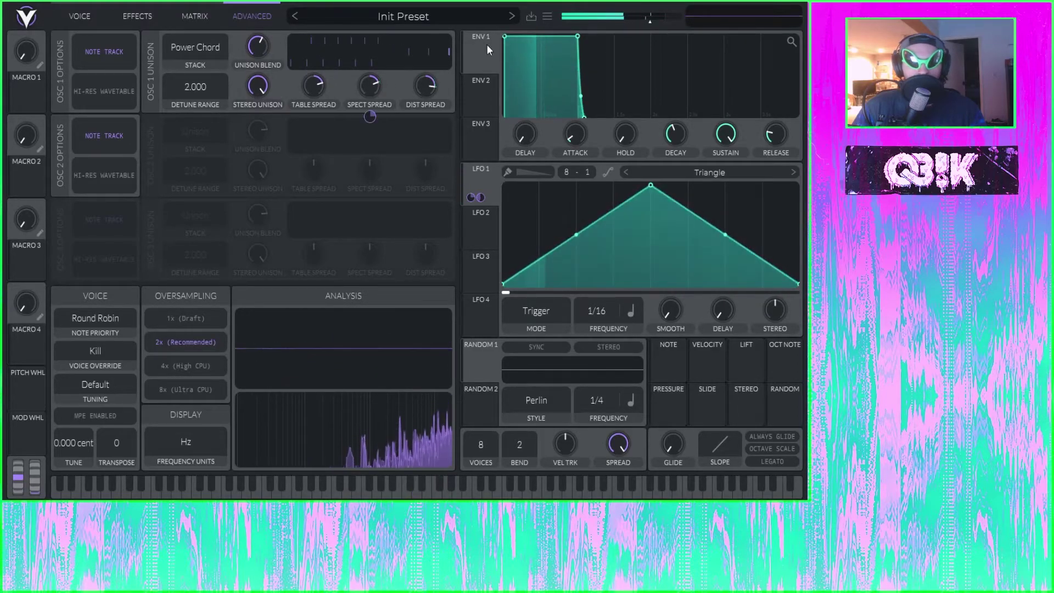
Reset oscillator 1's table, spectral and distortion spreads to zero, and raise its unison blend
double_click(315, 81)
double_click(374, 87)
double_click(426, 92)
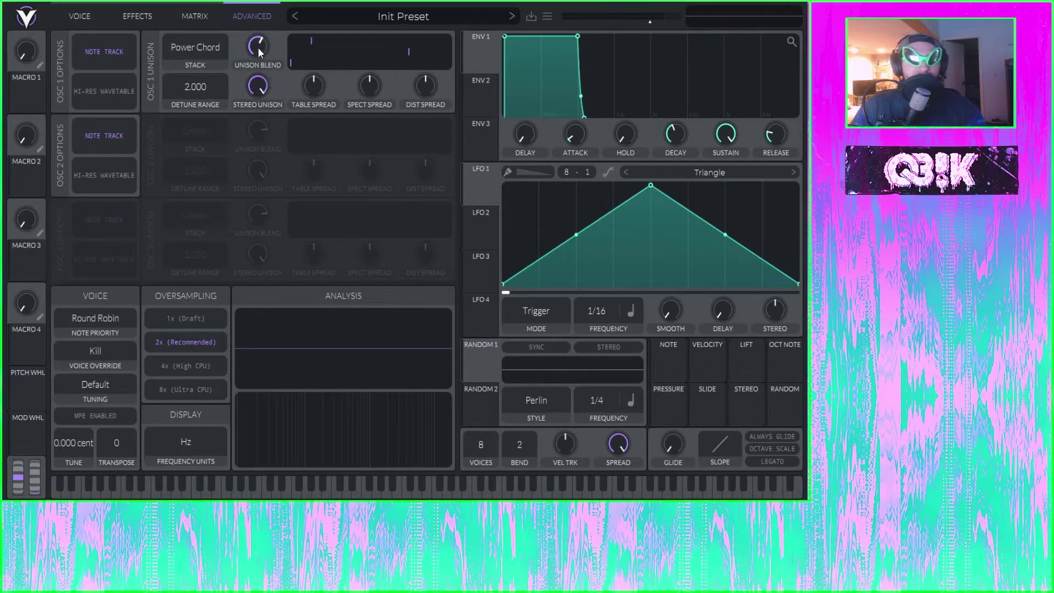
scroll(258, 48, up, 3)
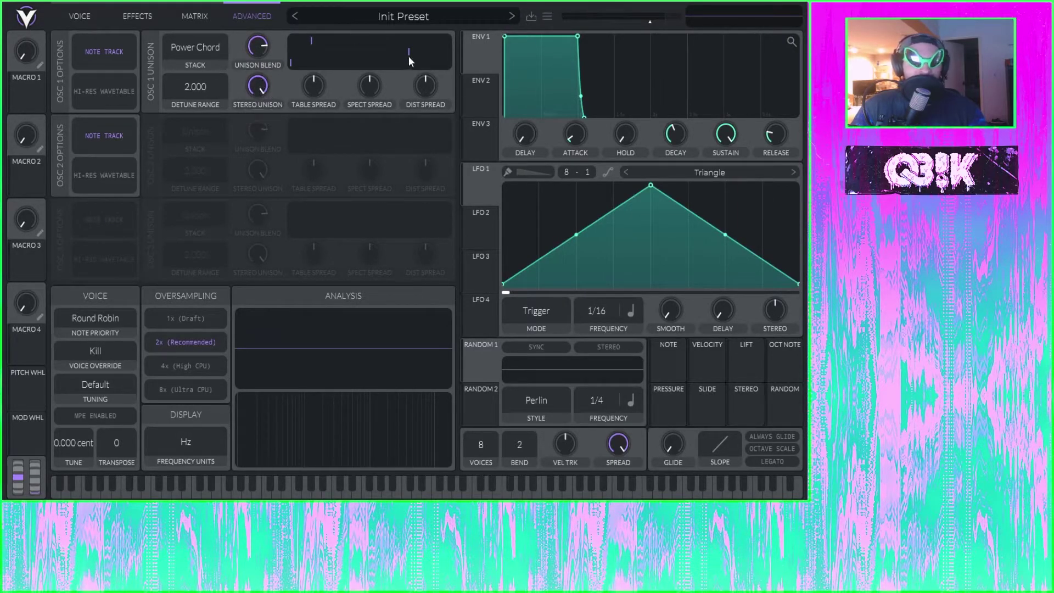
Try oscillator 1's table spread at about 73 and reset it to zero
mouse_move(319, 89)
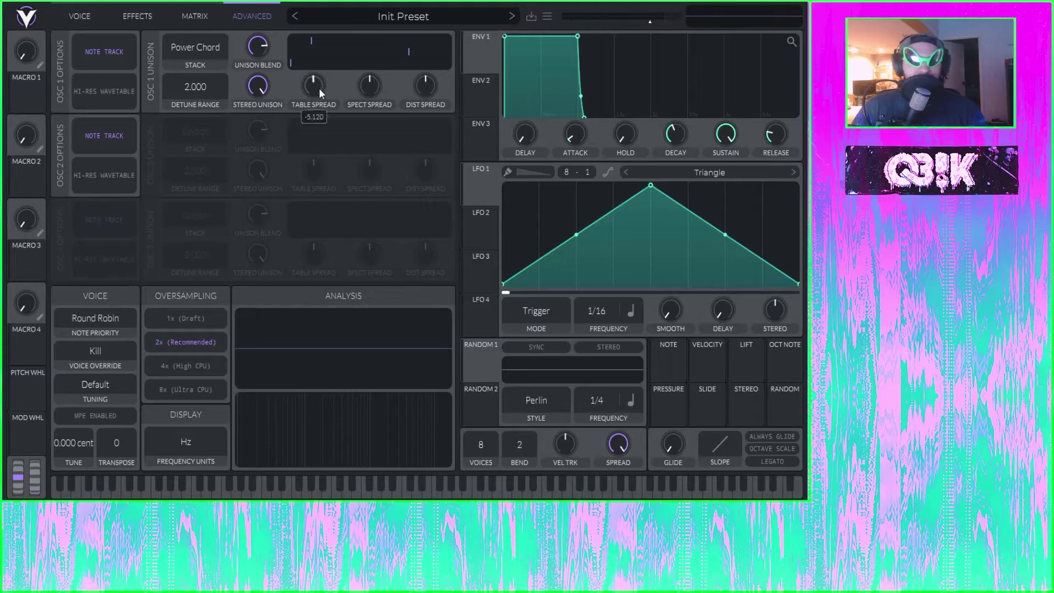
double_click(316, 85)
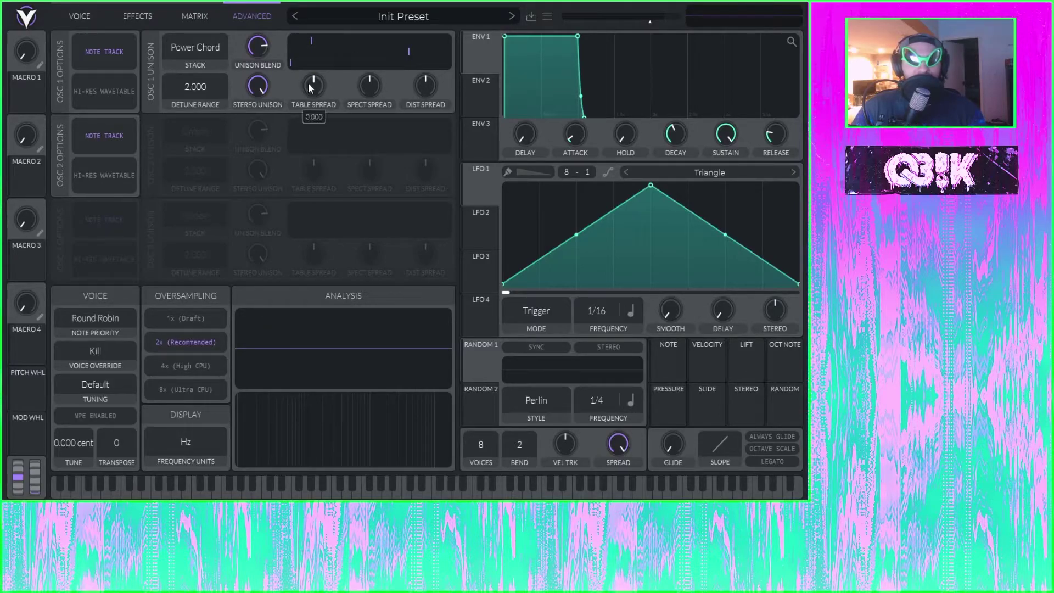
mouse_move(312, 84)
mouse_down()
mouse_move(331, 63)
mouse_move(328, 73)
mouse_up()
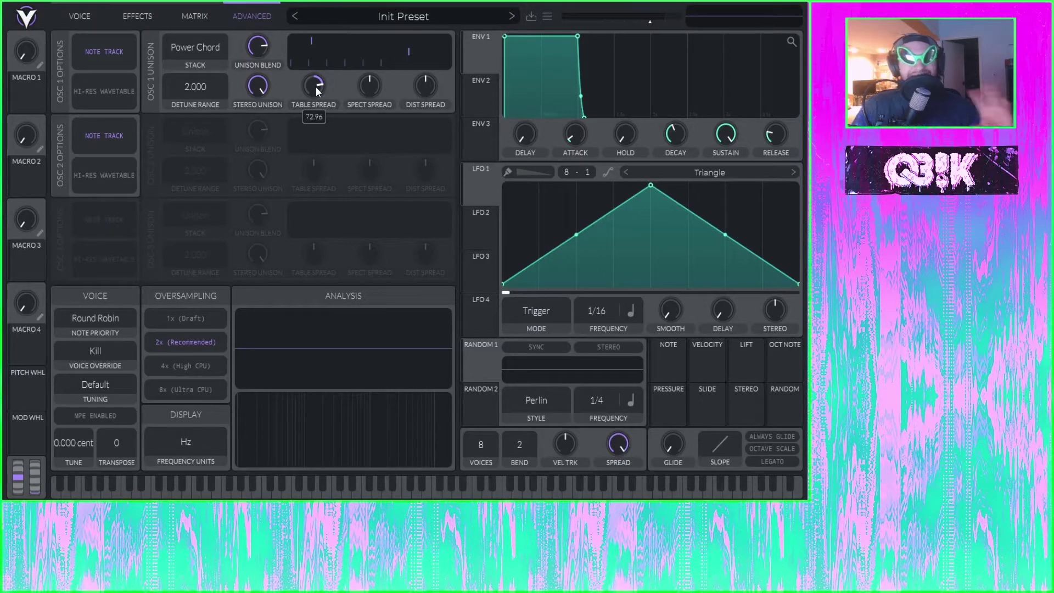
double_click(315, 86)
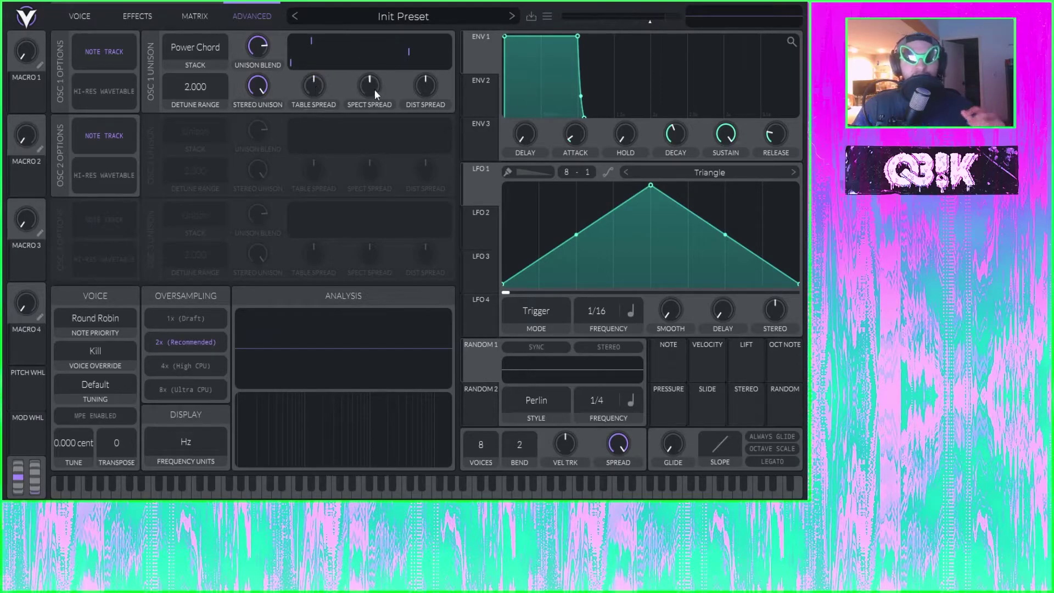
Raise oscillator 1's spectral spread and set its distortion spread to about 36%
mouse_move(374, 90)
mouse_down()
mouse_move(381, 68)
mouse_move(384, 94)
mouse_up()
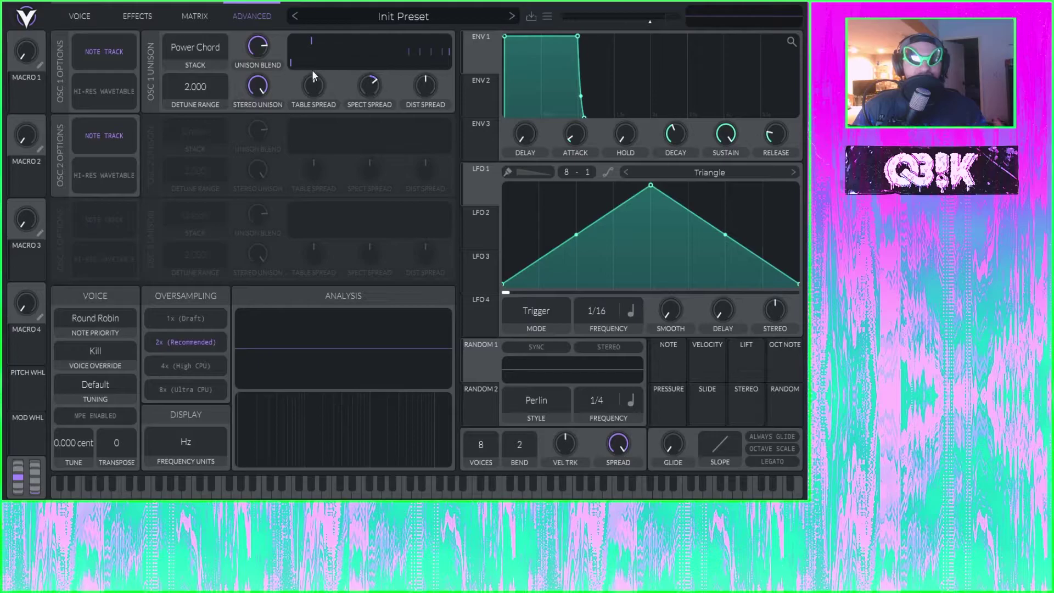
click(79, 16)
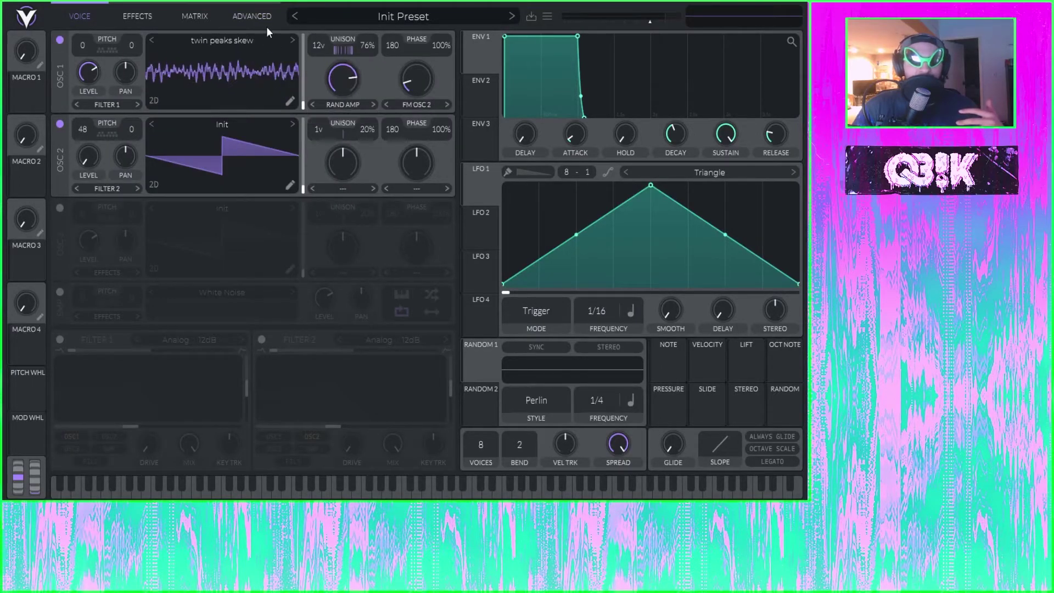
click(253, 16)
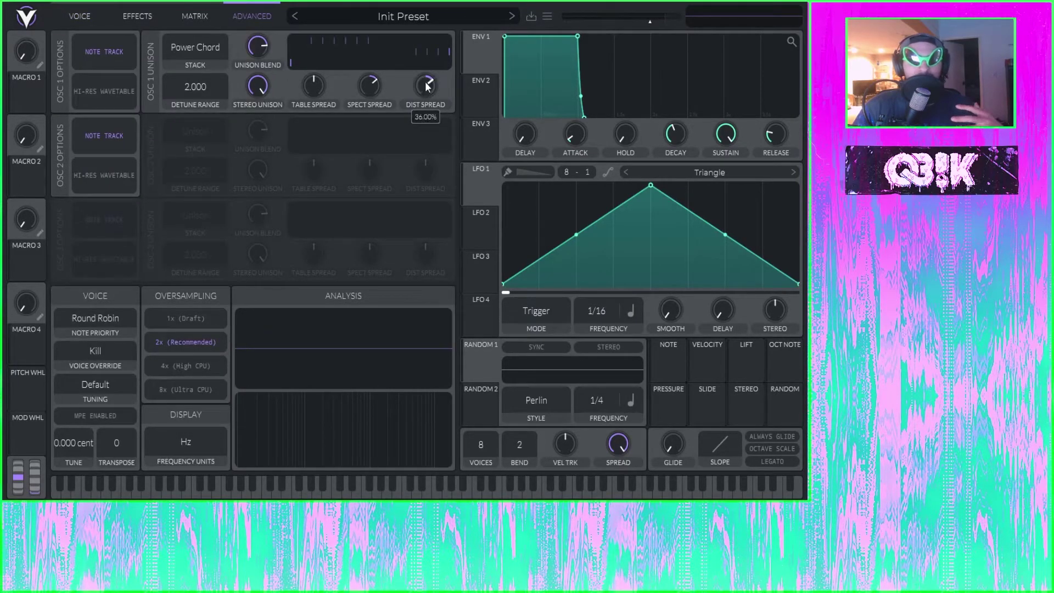
Check oscillator 1's distortion types, adjust the distortion amount, and return to its advanced unison settings
click(90, 16)
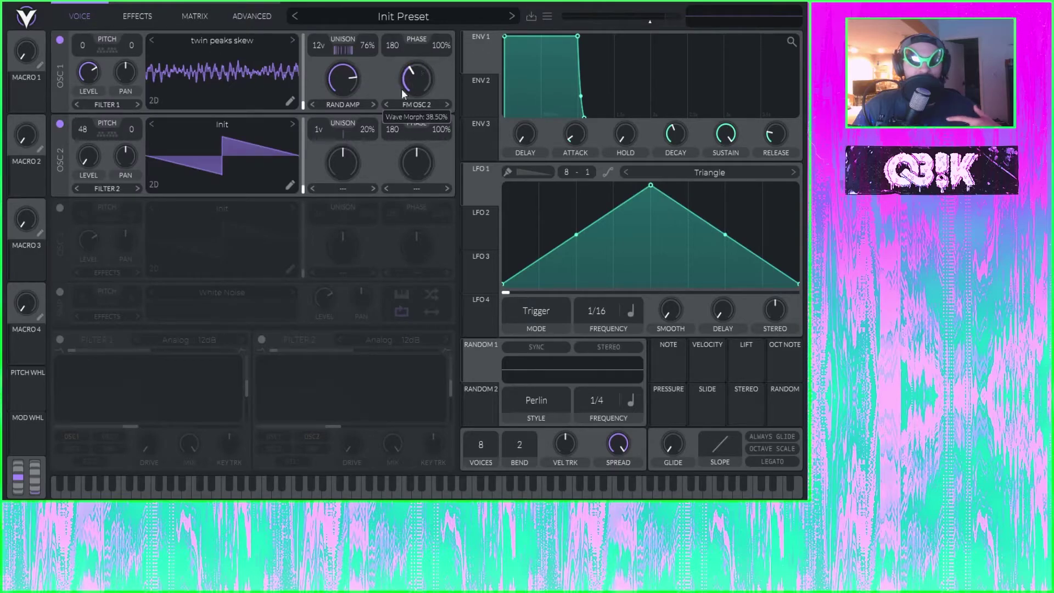
click(417, 105)
click(413, 130)
drag(416, 81, 424, 124)
click(256, 16)
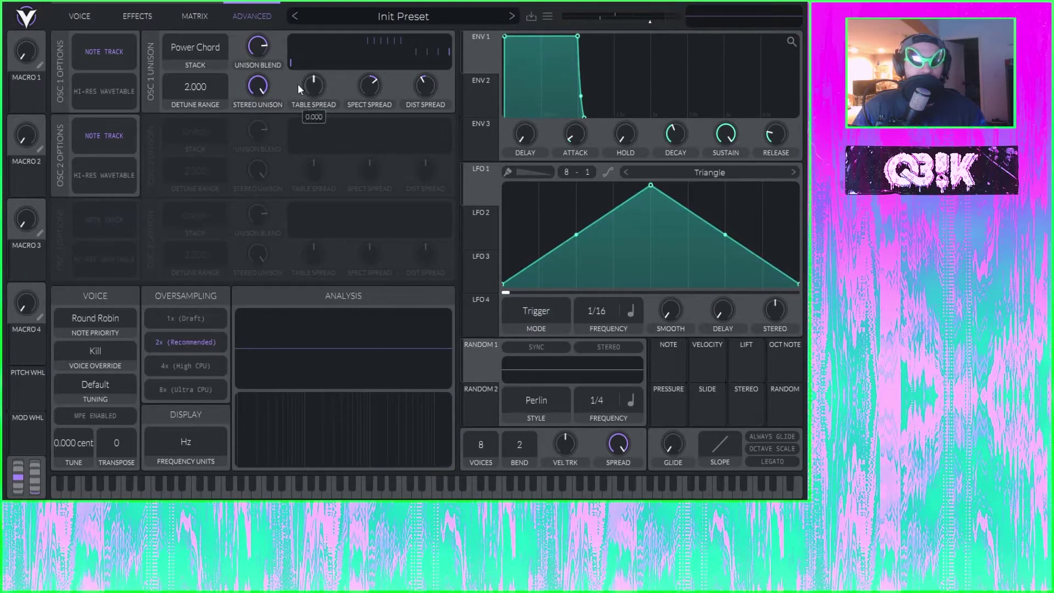
Reset oscillator 1's spectral and distortion spreads to zero and raise its unison blend to maximum
double_click(373, 87)
double_click(433, 88)
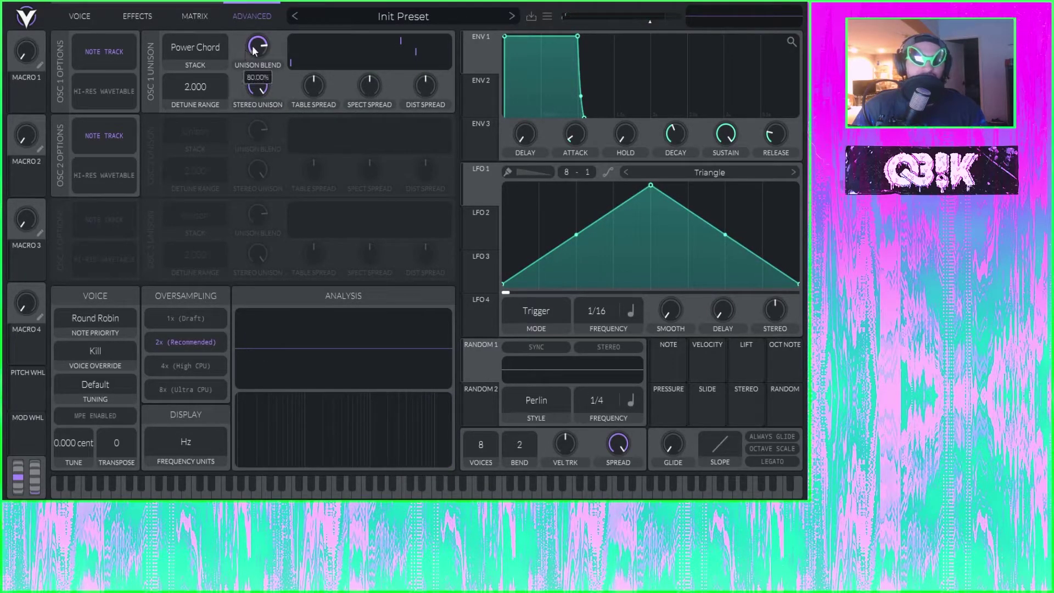
drag(252, 45, 252, 13)
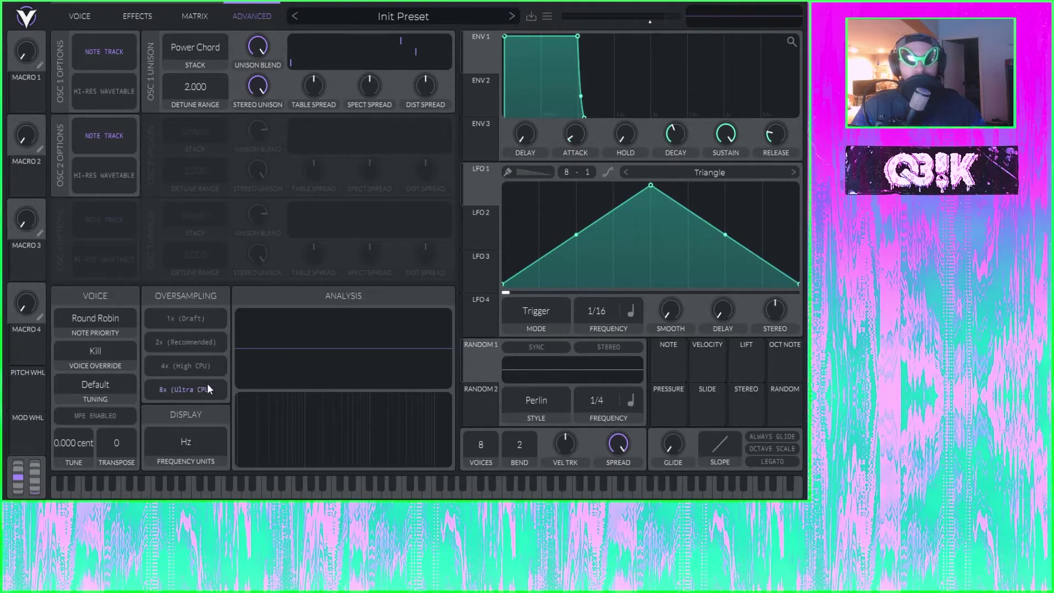
Set oversampling to 2x (Recommended), initialize the preset, and return to the advanced settings
click(196, 340)
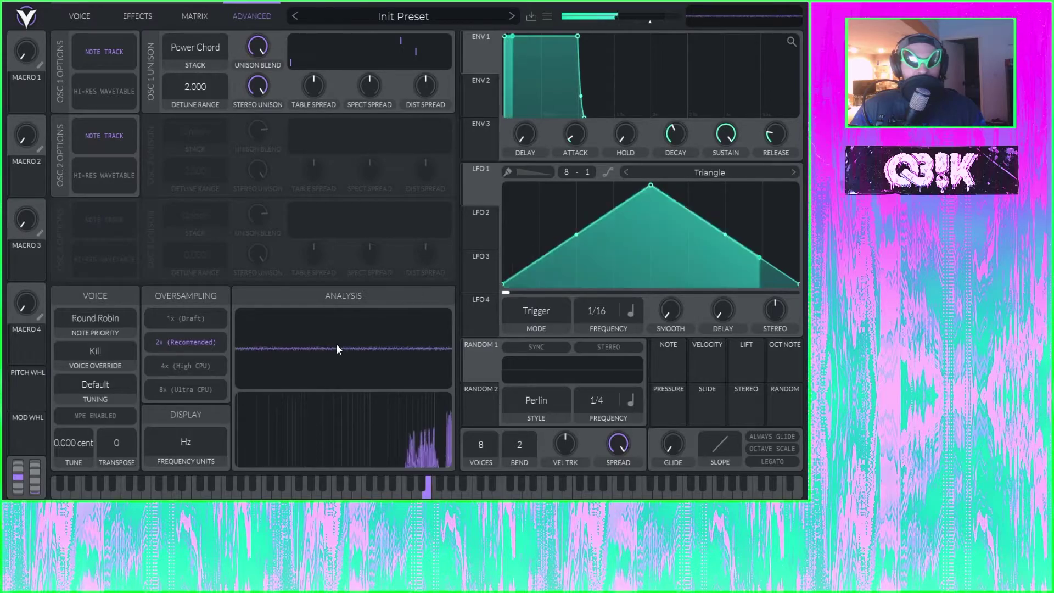
click(66, 18)
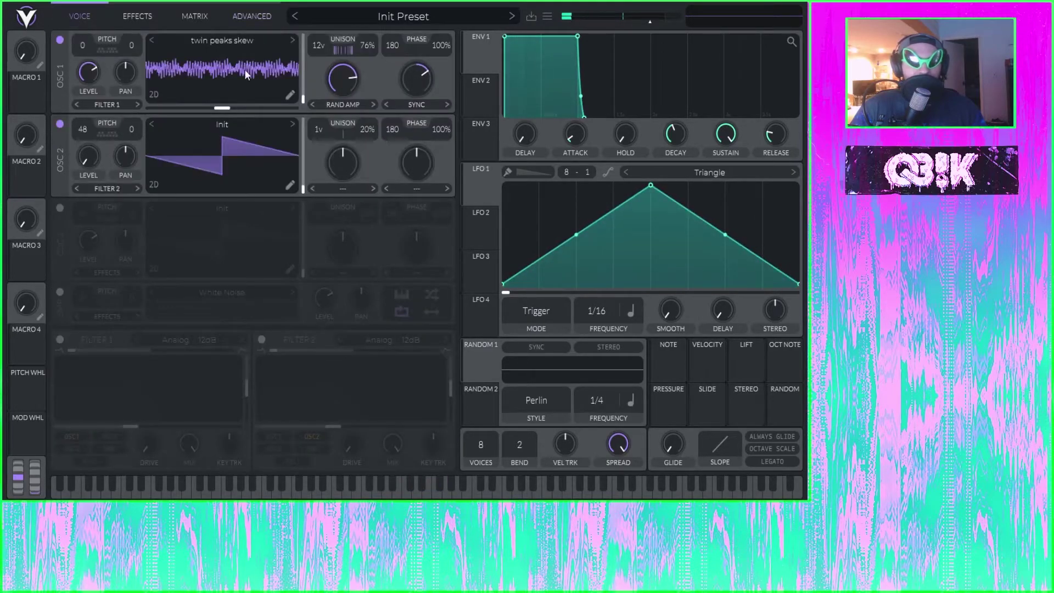
click(548, 17)
click(571, 137)
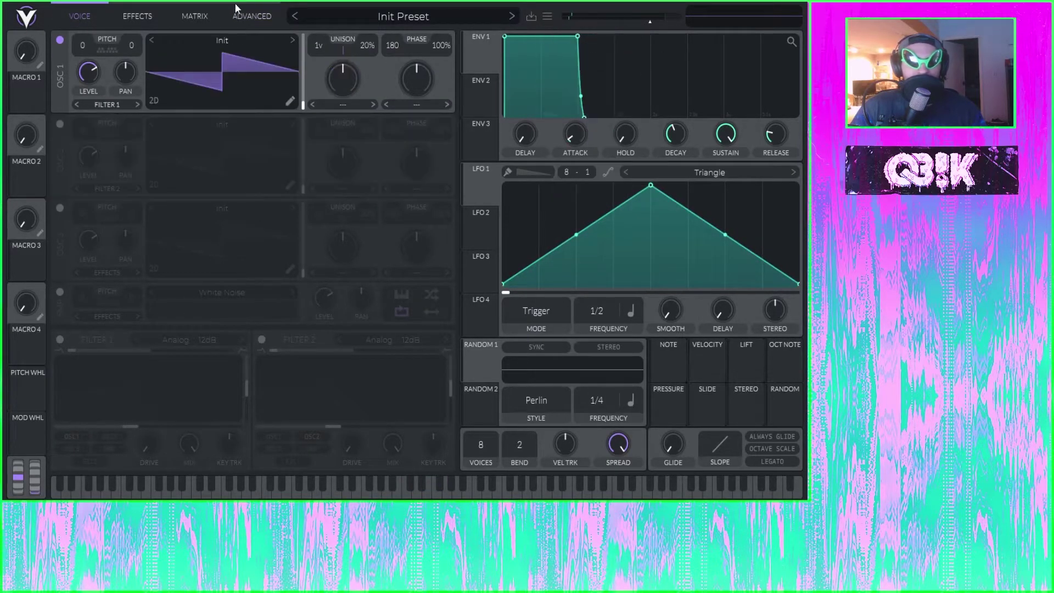
click(252, 16)
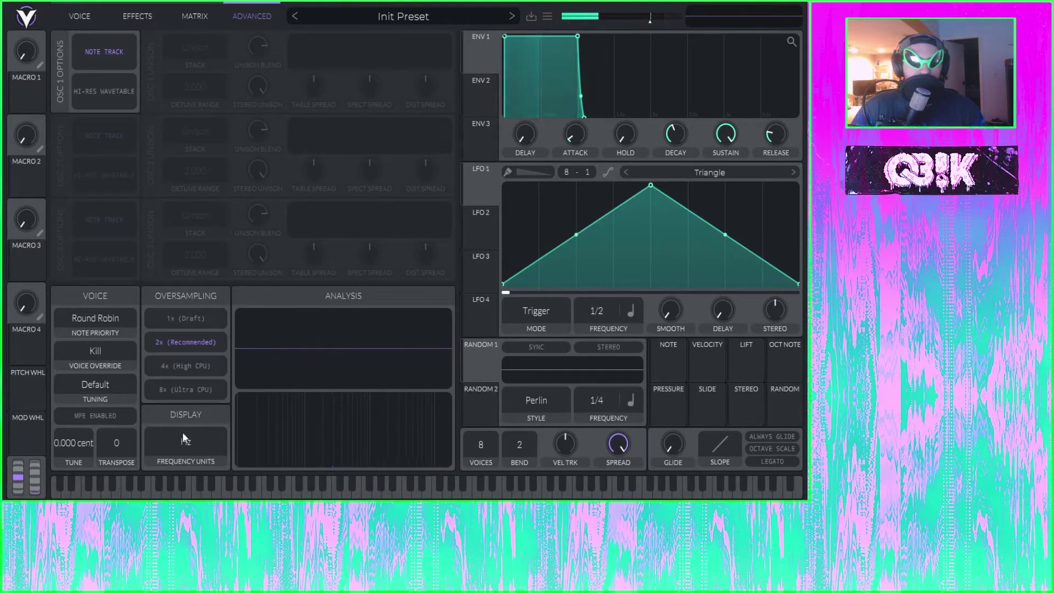
Try Semitones as the display frequency units and set them back to Hz
click(179, 446)
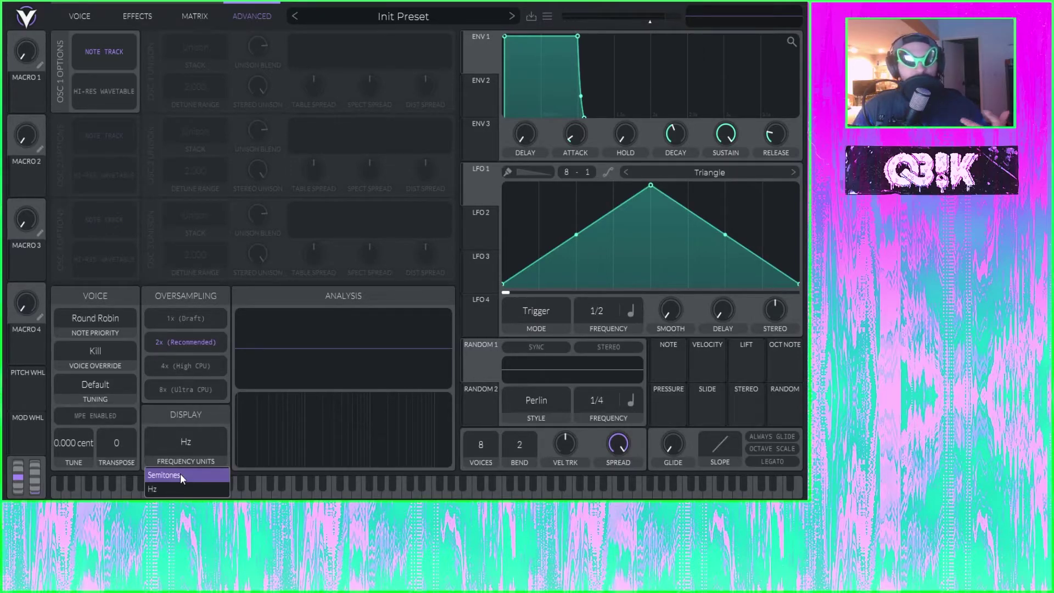
click(180, 473)
click(200, 456)
click(194, 487)
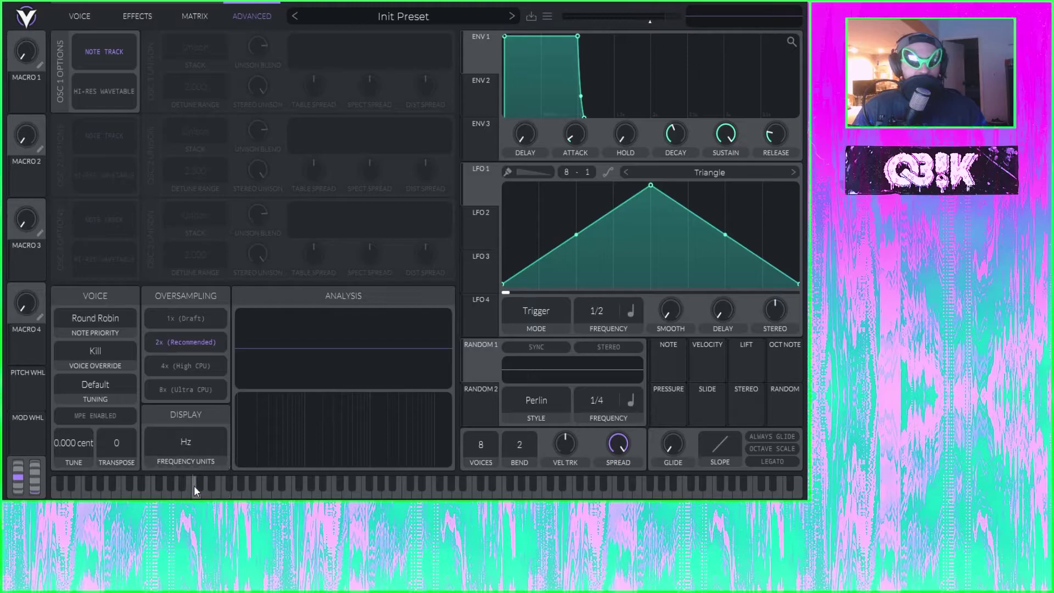
Enable the Filter effect, leave the EQ effect off, and check the filter's cutoff readout
click(156, 19)
click(60, 237)
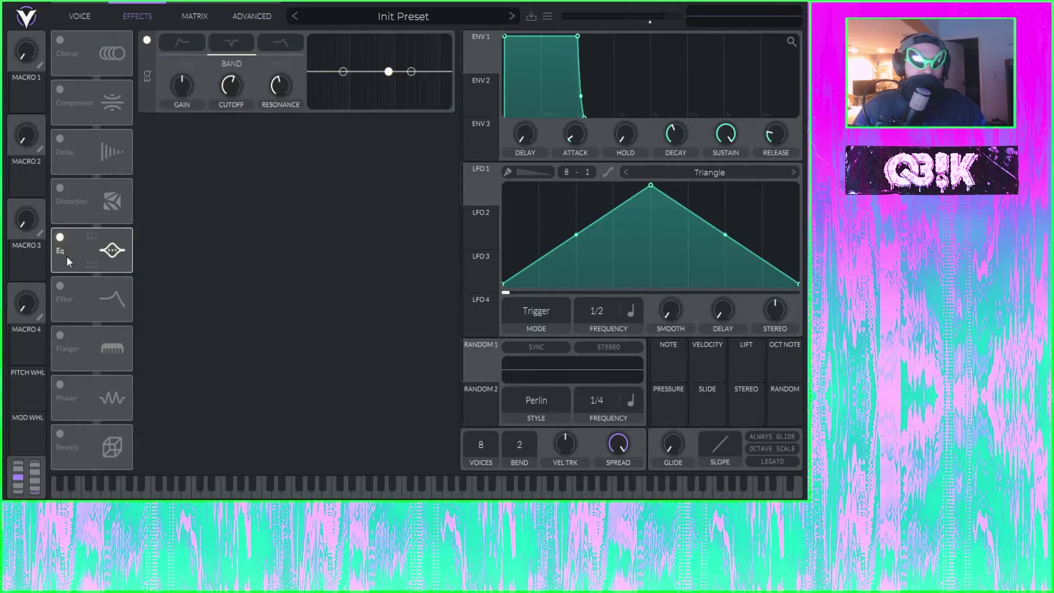
click(60, 285)
click(60, 237)
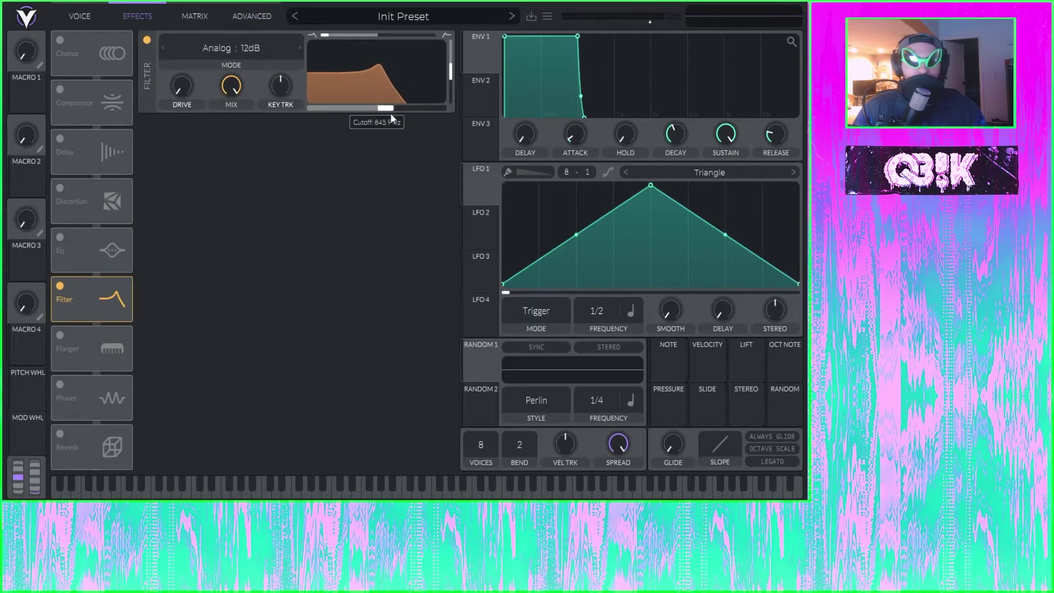
Set the display frequency units to Semitones and lower the Filter effect's cutoff slightly
click(242, 17)
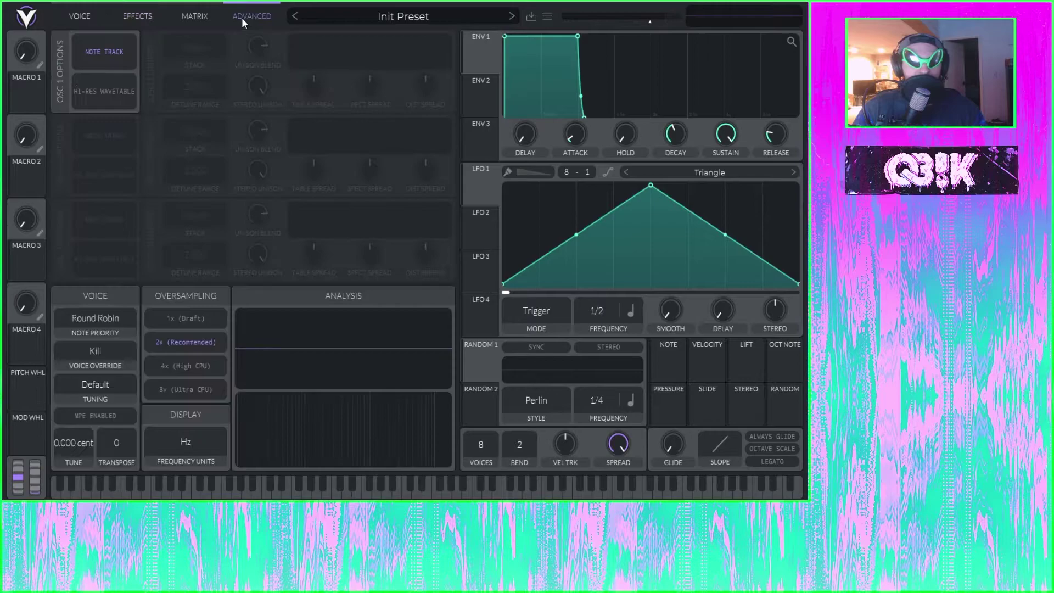
click(185, 441)
click(189, 475)
click(109, 17)
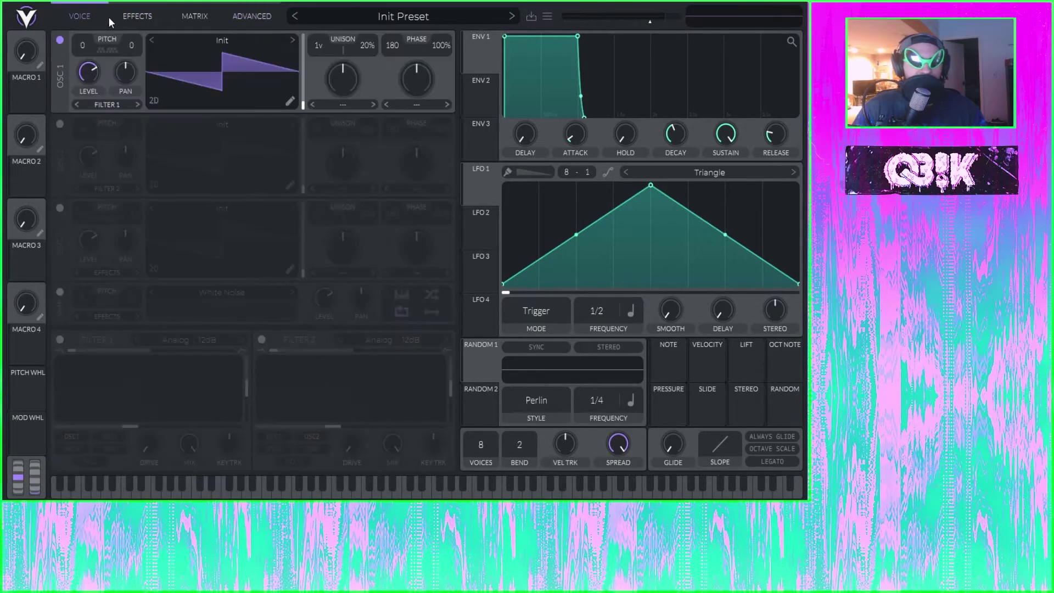
click(137, 16)
mouse_move(375, 108)
mouse_down()
mouse_move(420, 114)
mouse_move(366, 108)
mouse_move(393, 121)
mouse_move(367, 109)
mouse_up()
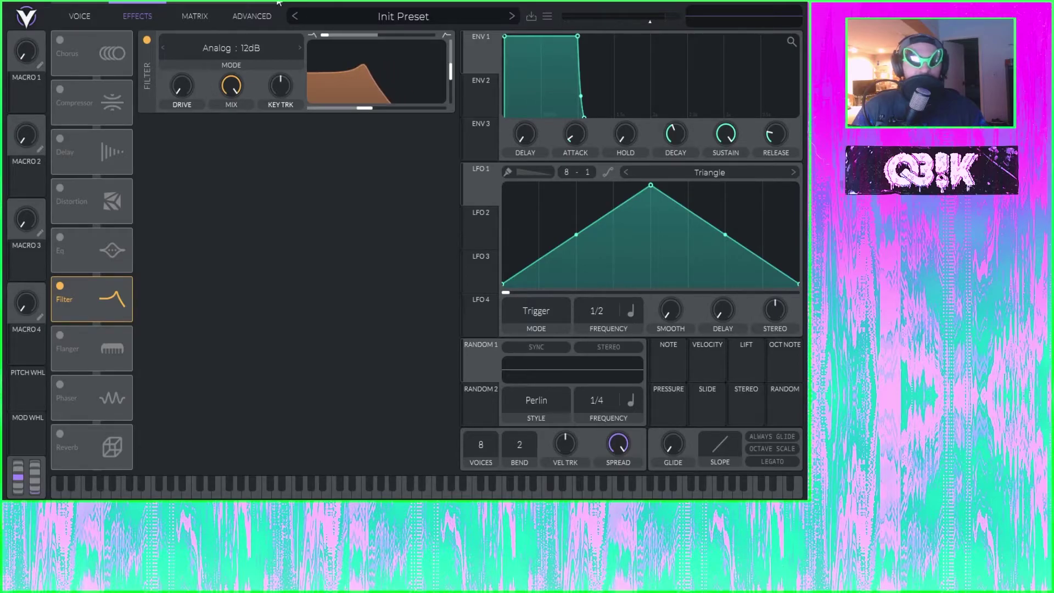
Restore the display frequency units to Hz in the advanced settings
click(262, 15)
click(182, 444)
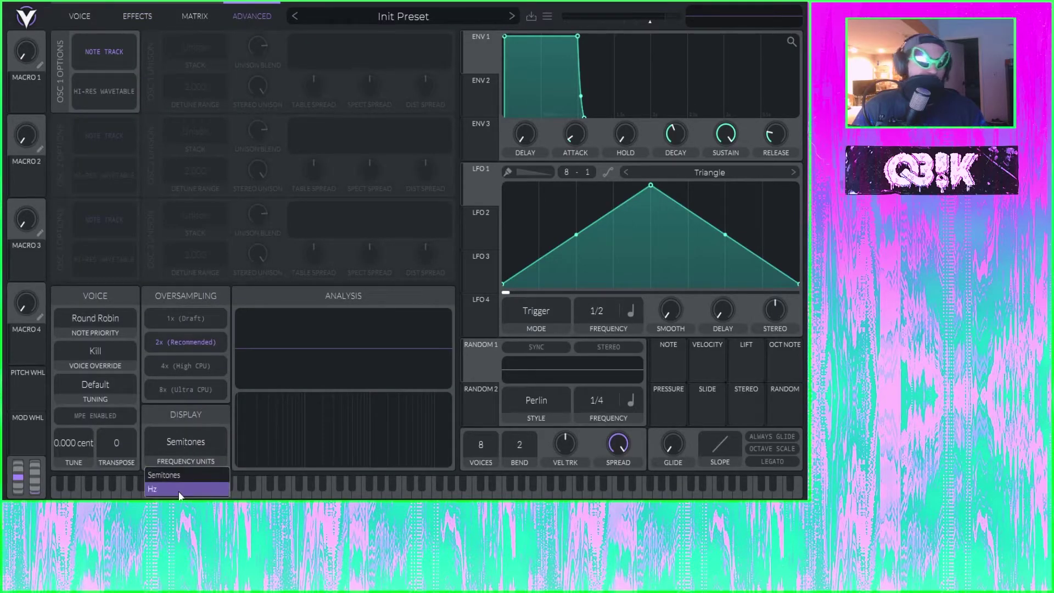
click(187, 490)
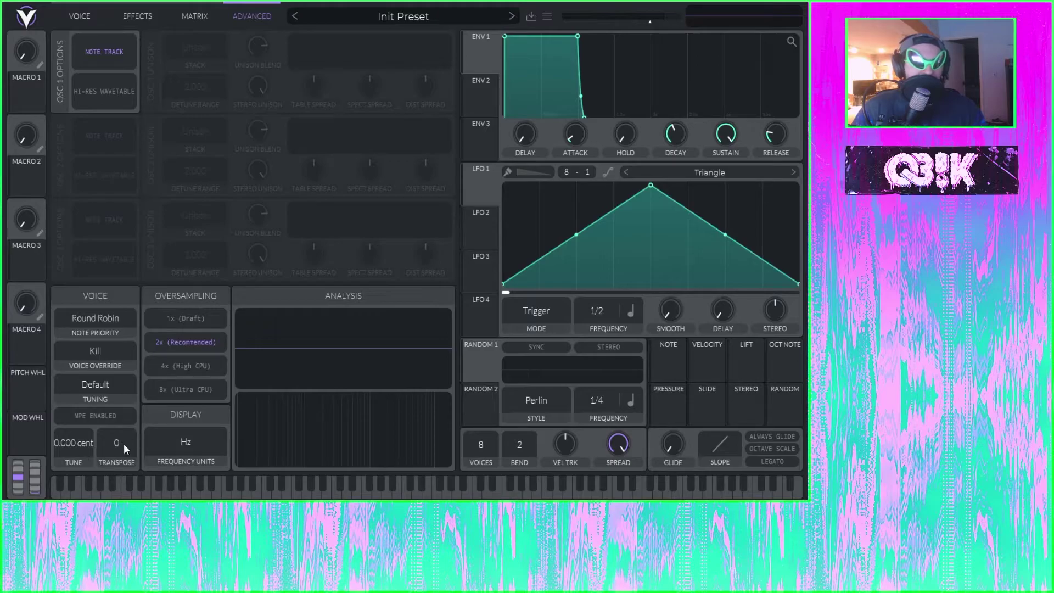
Try raising the voice tune to 1.000 cent and the voice transpose to 36, and reset both to zero
drag(123, 443, 146, 275)
drag(146, 371, 133, 403)
double_click(117, 434)
drag(79, 445, 101, 303)
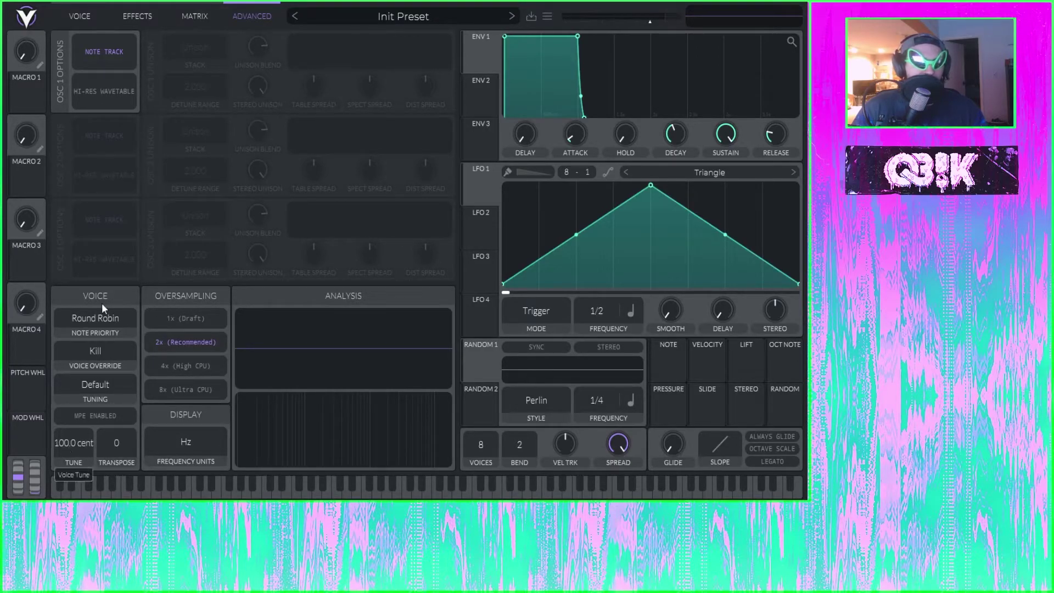
double_click(75, 449)
drag(121, 444, 153, 422)
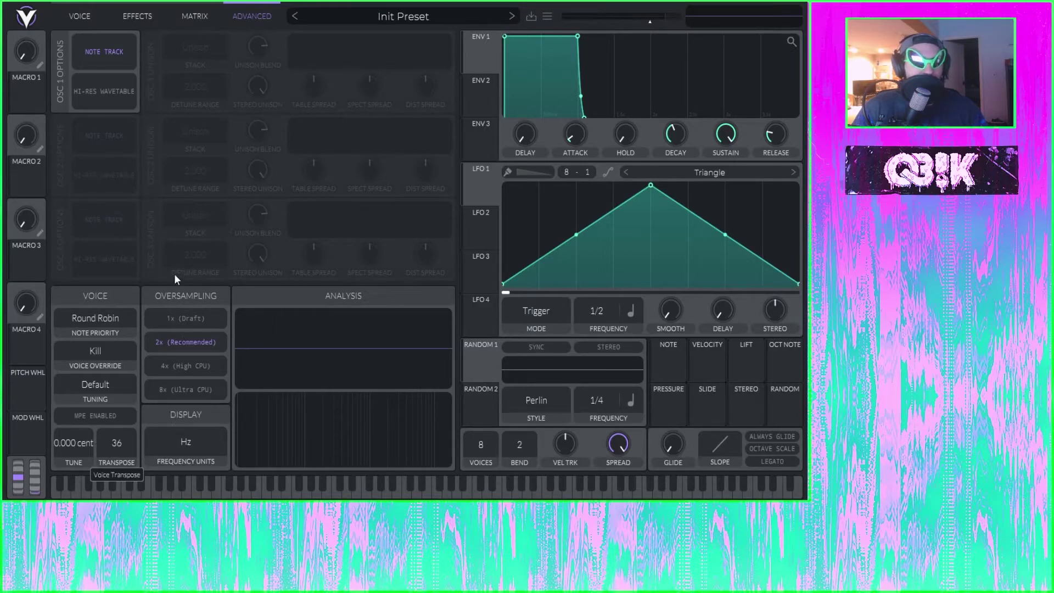
double_click(119, 446)
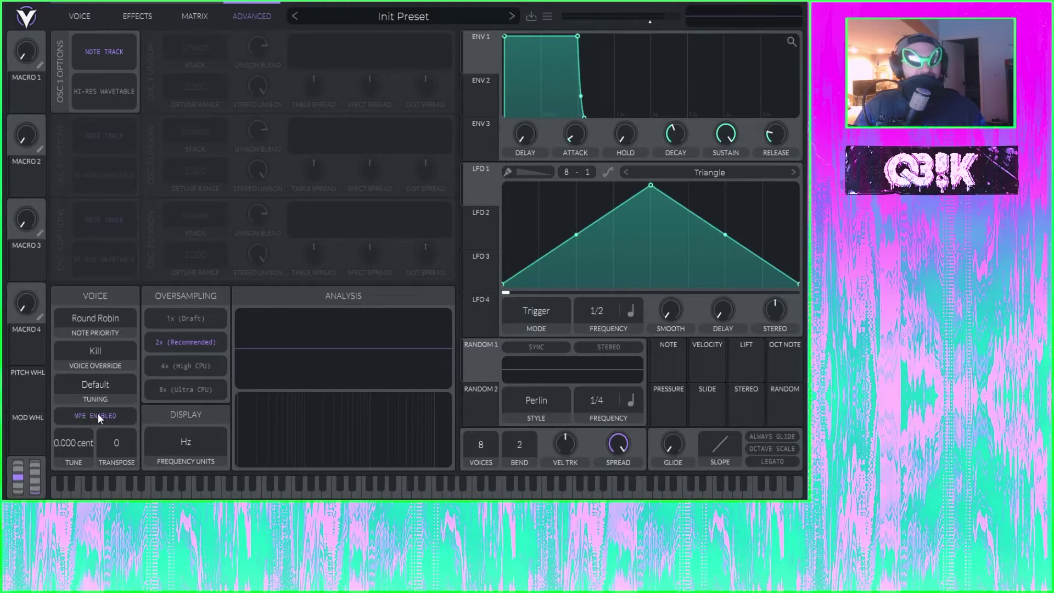
Turn off MPE and look over the voice tuning and voice override choices
click(98, 416)
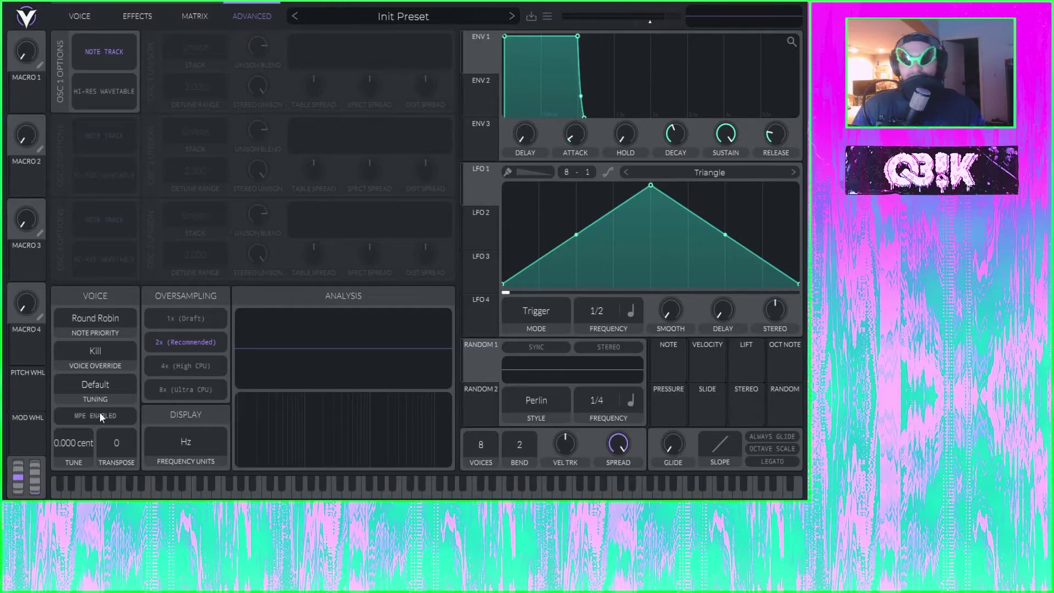
click(100, 390)
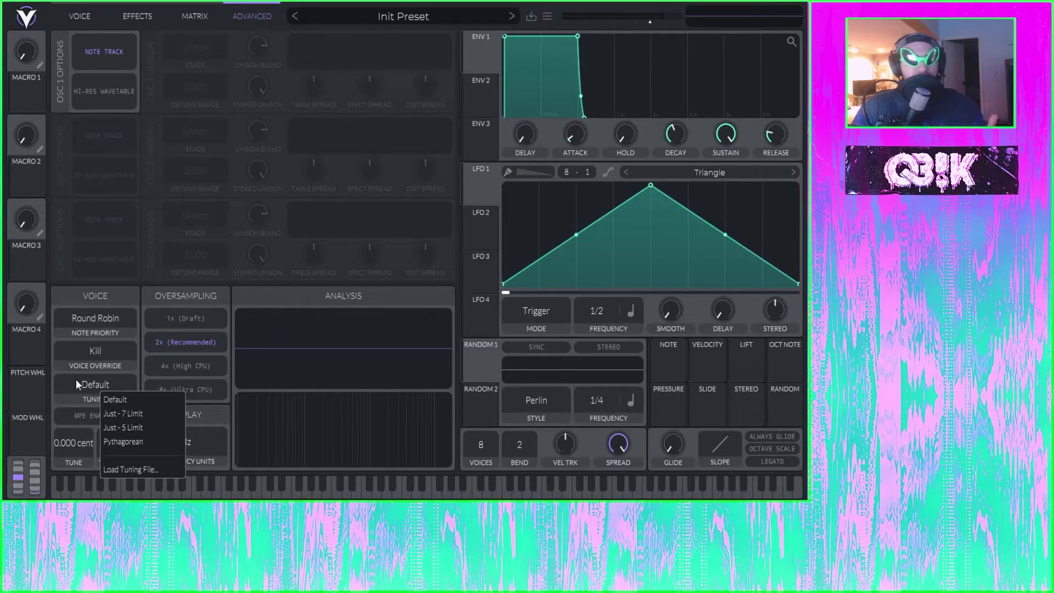
click(87, 387)
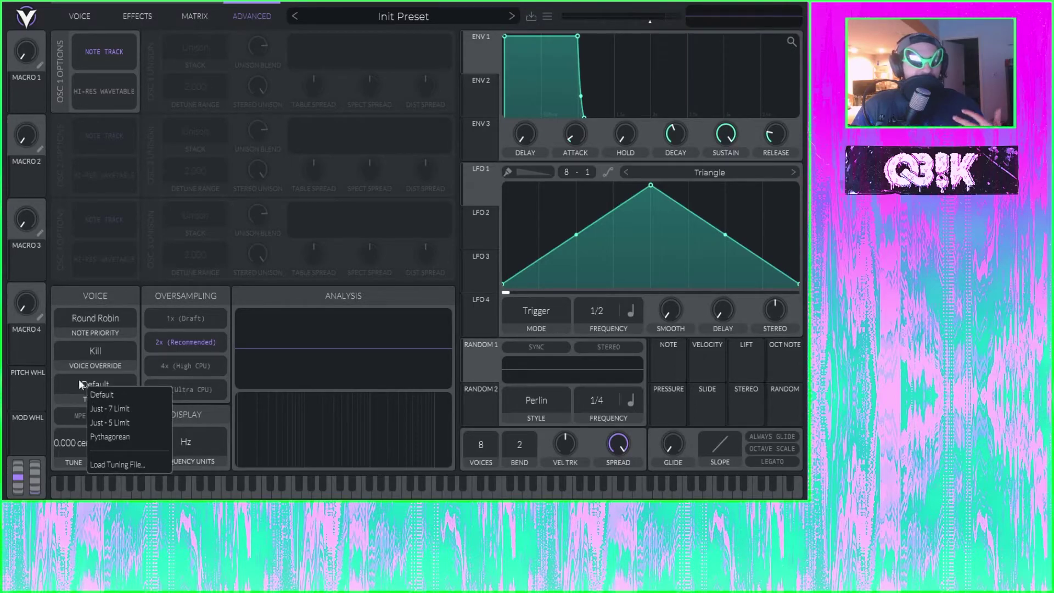
click(78, 379)
click(80, 363)
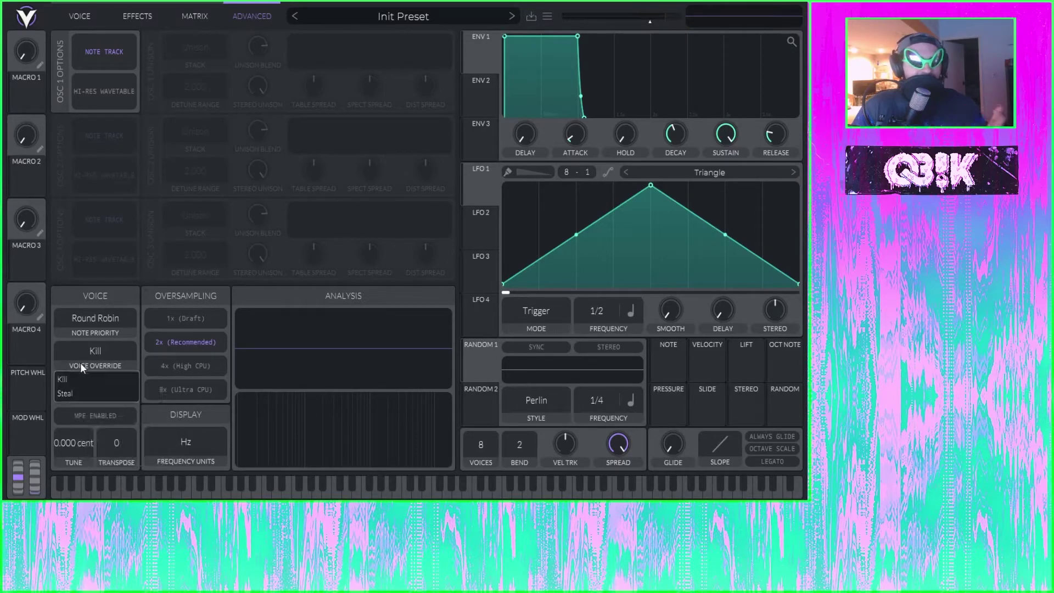
click(240, 374)
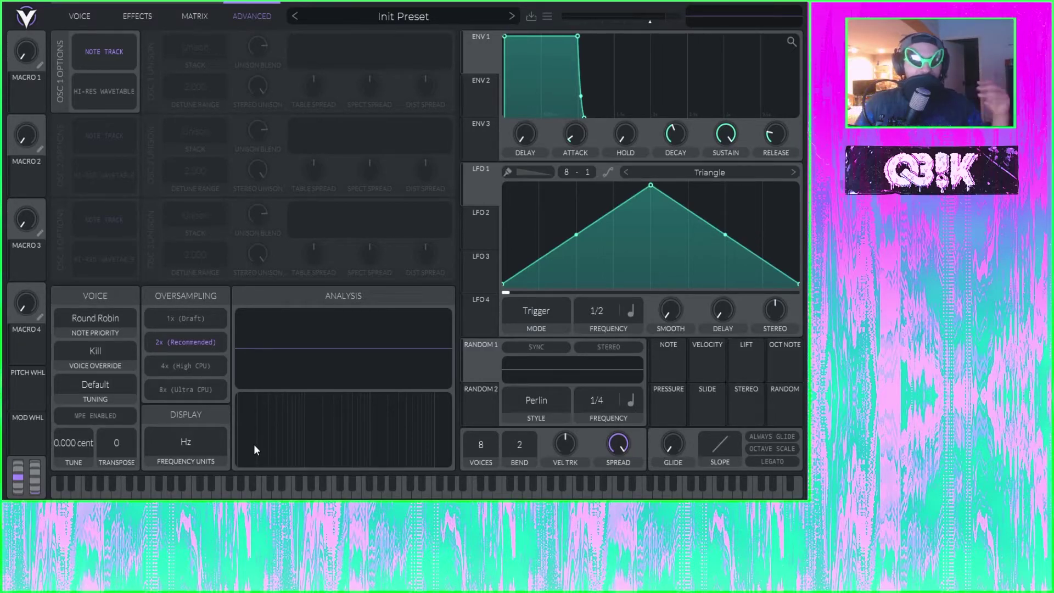
Compare the Default, Pythagorean and Just - 7 Limit tunings and return the voice tuning to Default
click(117, 384)
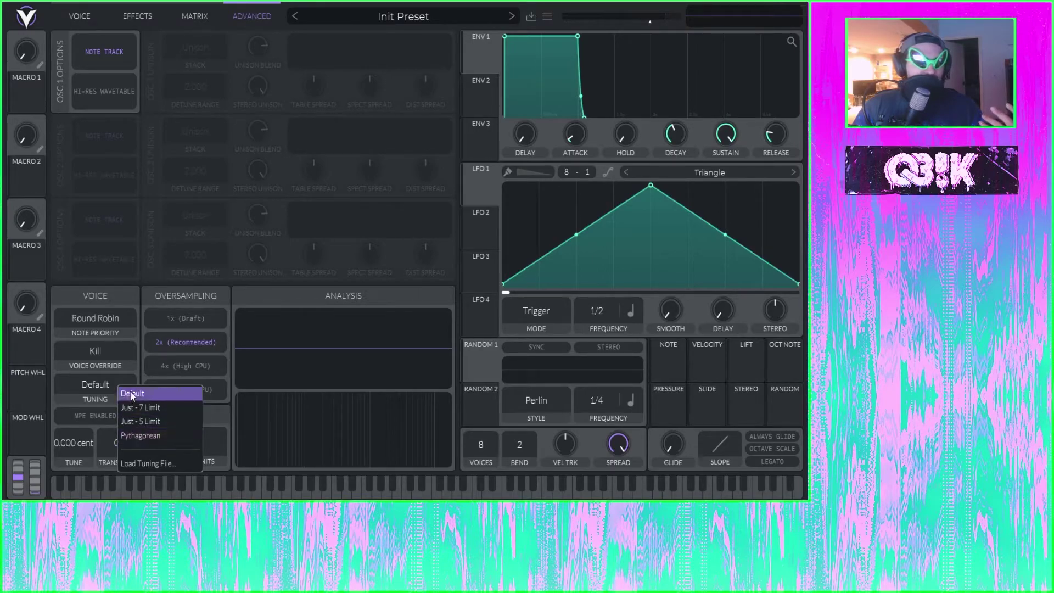
click(135, 393)
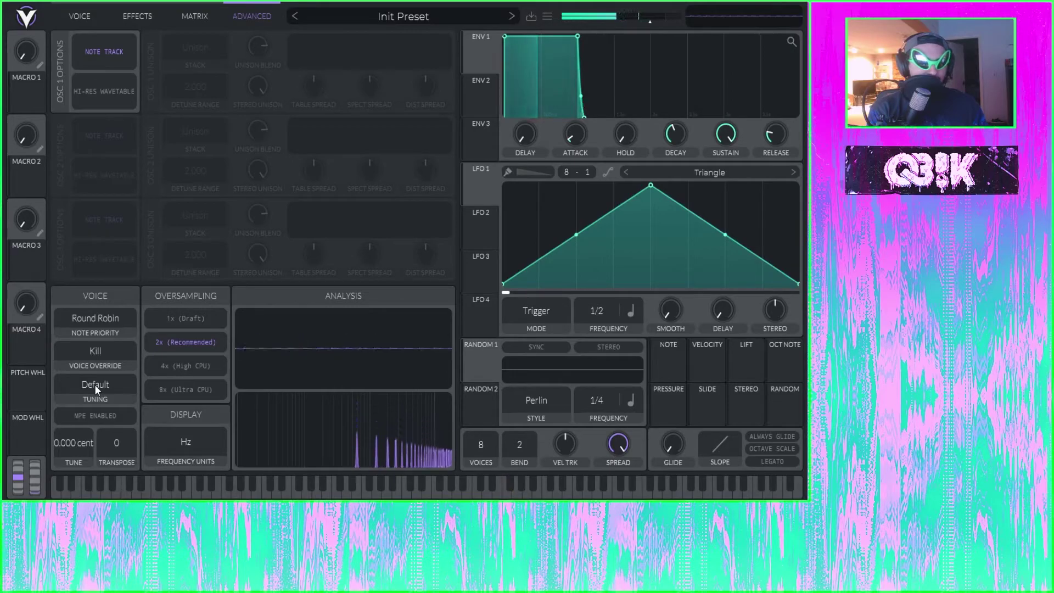
click(95, 386)
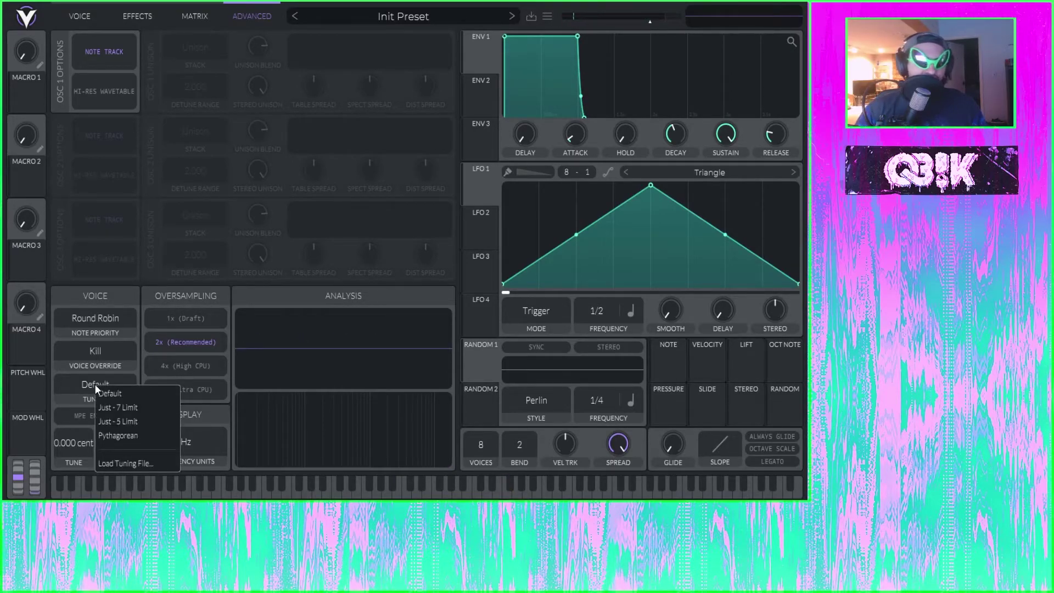
click(117, 431)
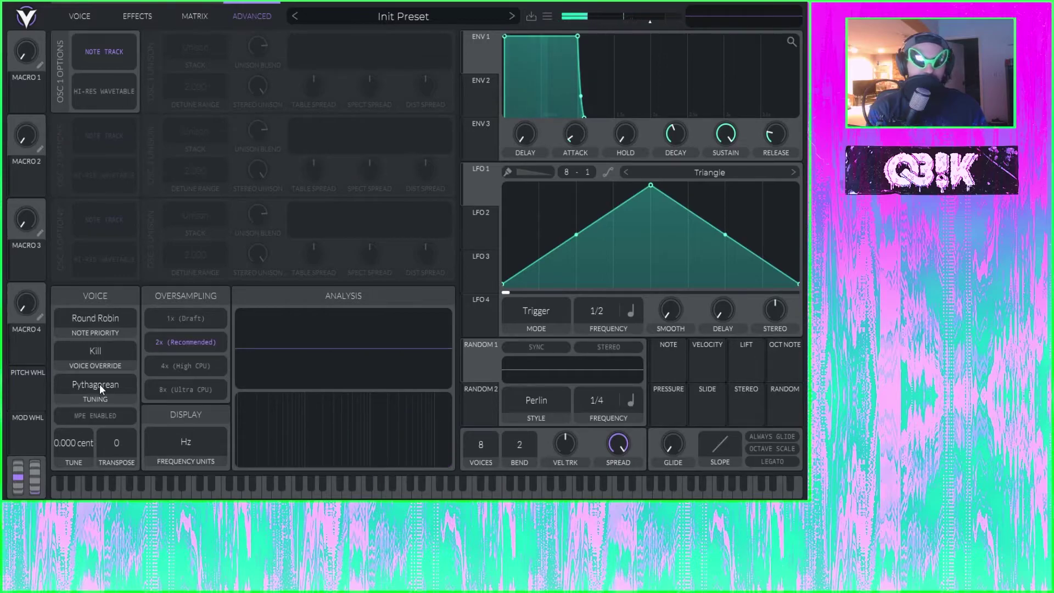
click(100, 384)
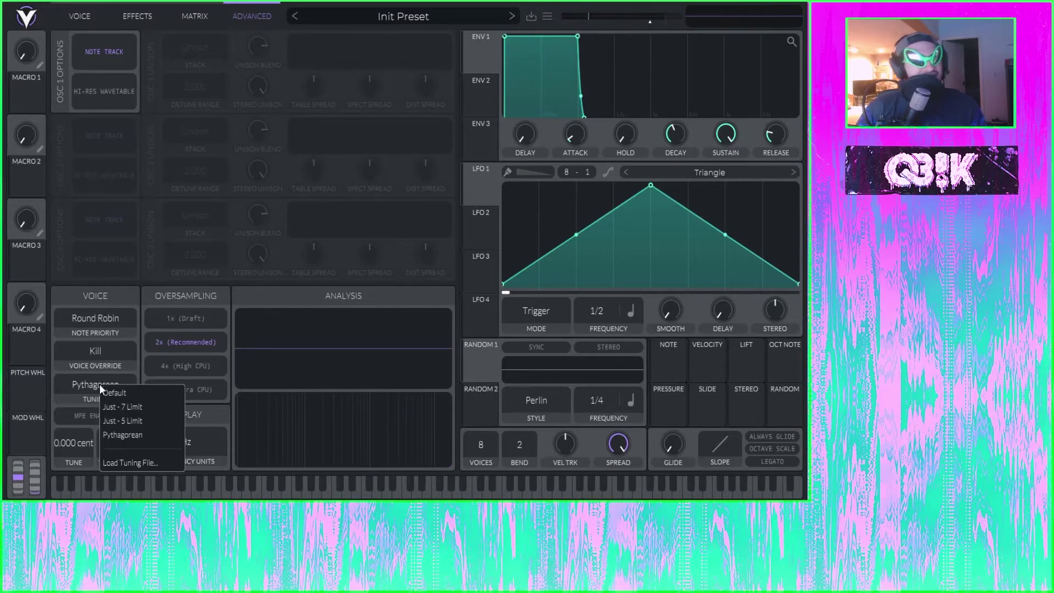
click(123, 407)
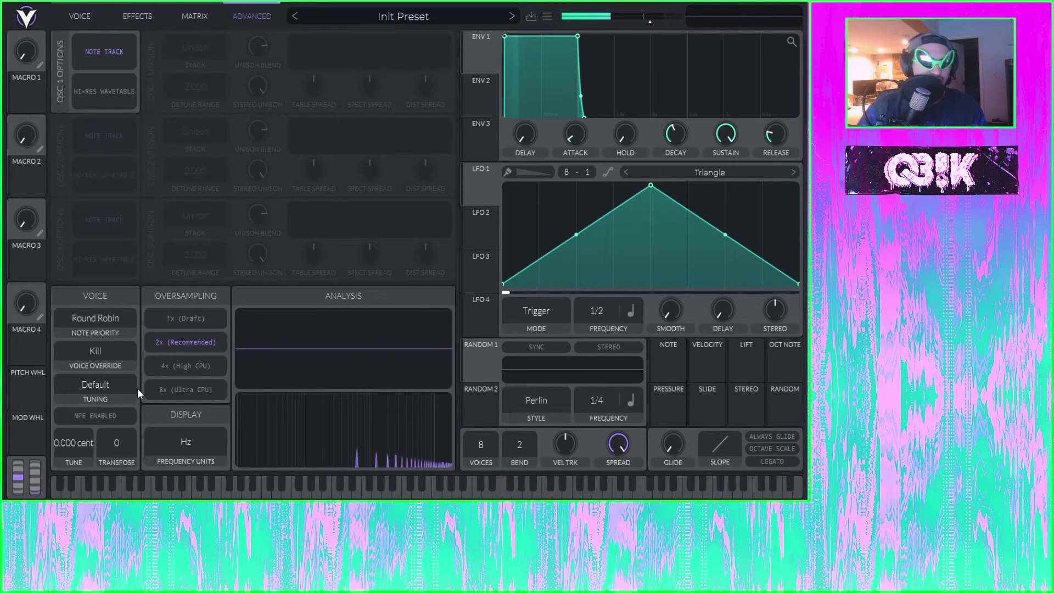
click(117, 385)
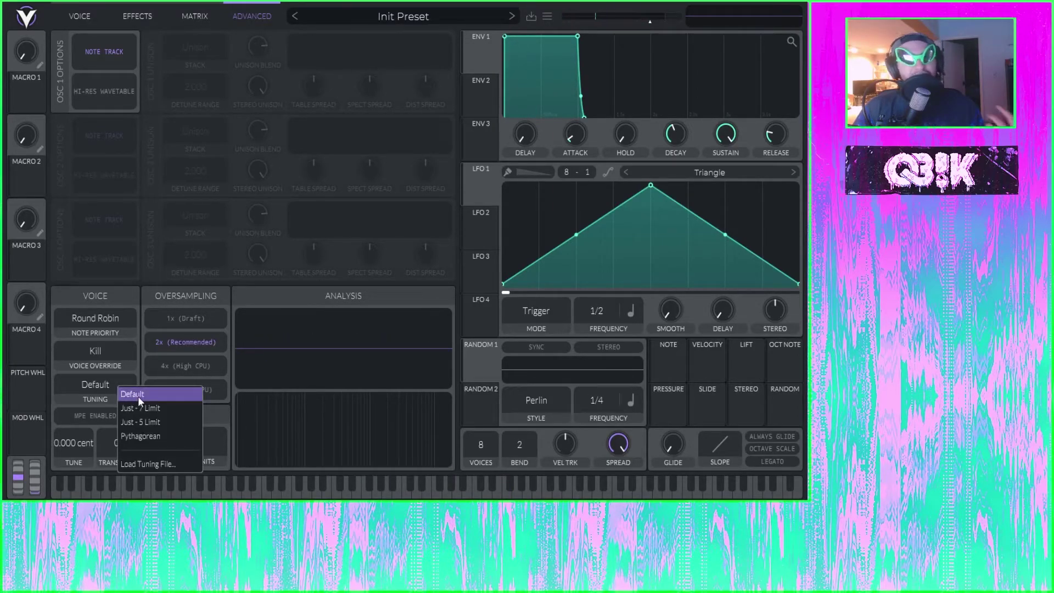
Examine the voice tuning choices, including the option to load a tuning file, leaving the tuning at Default
click(110, 376)
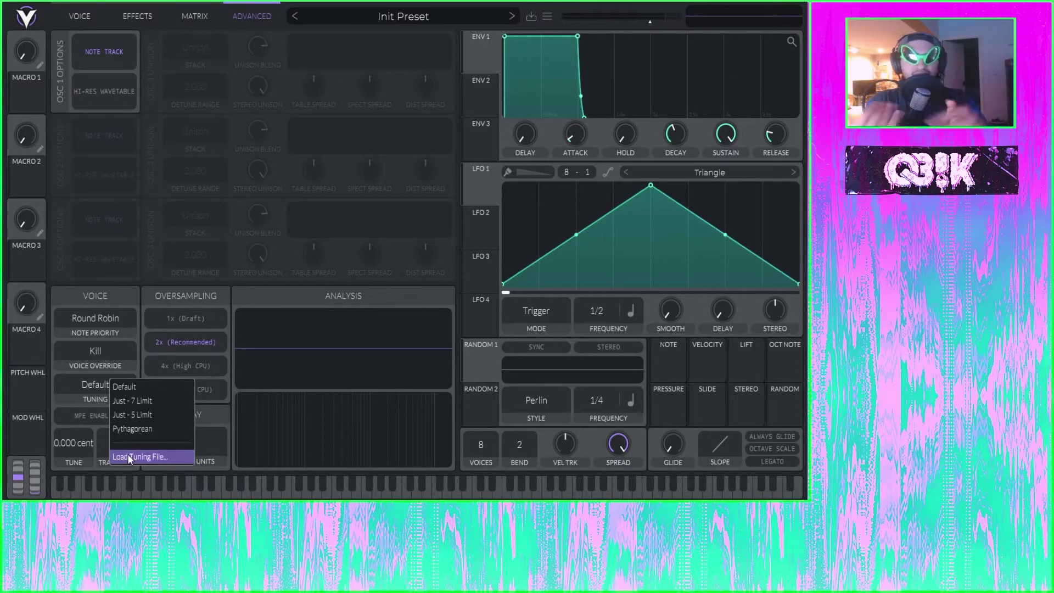
click(87, 386)
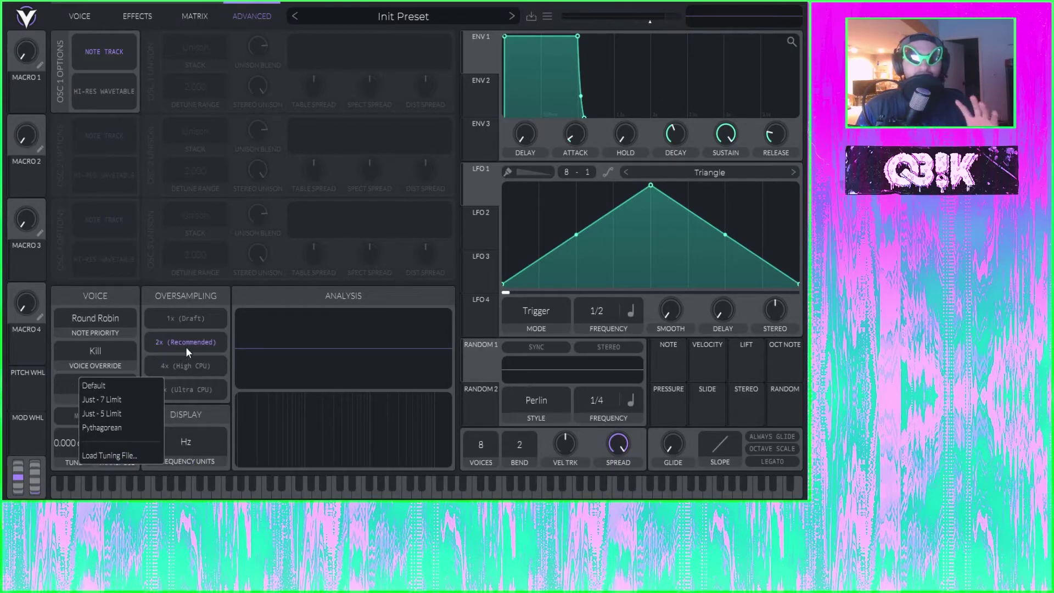
click(137, 301)
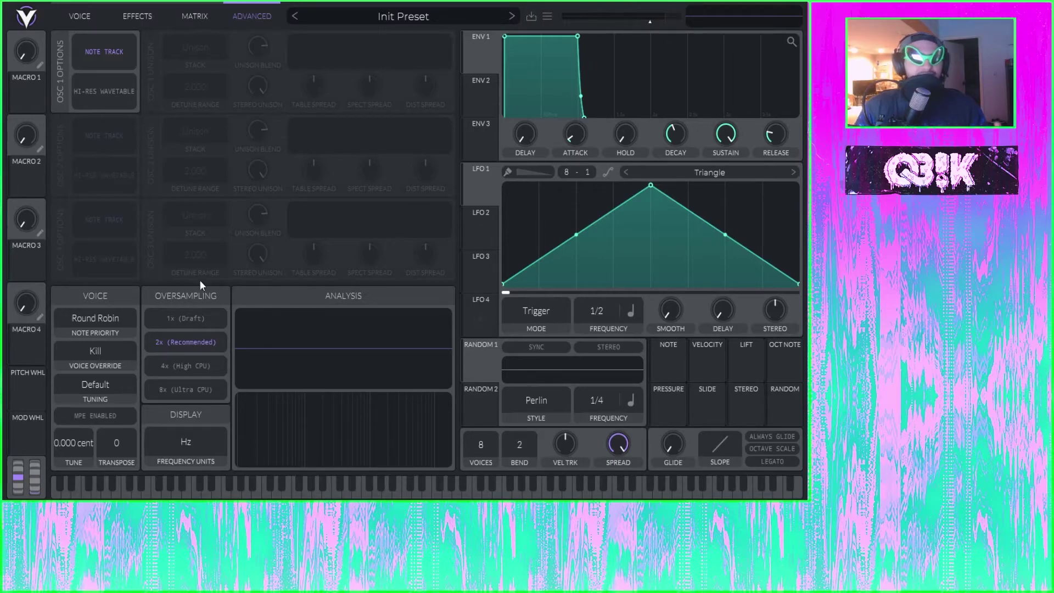
click(91, 386)
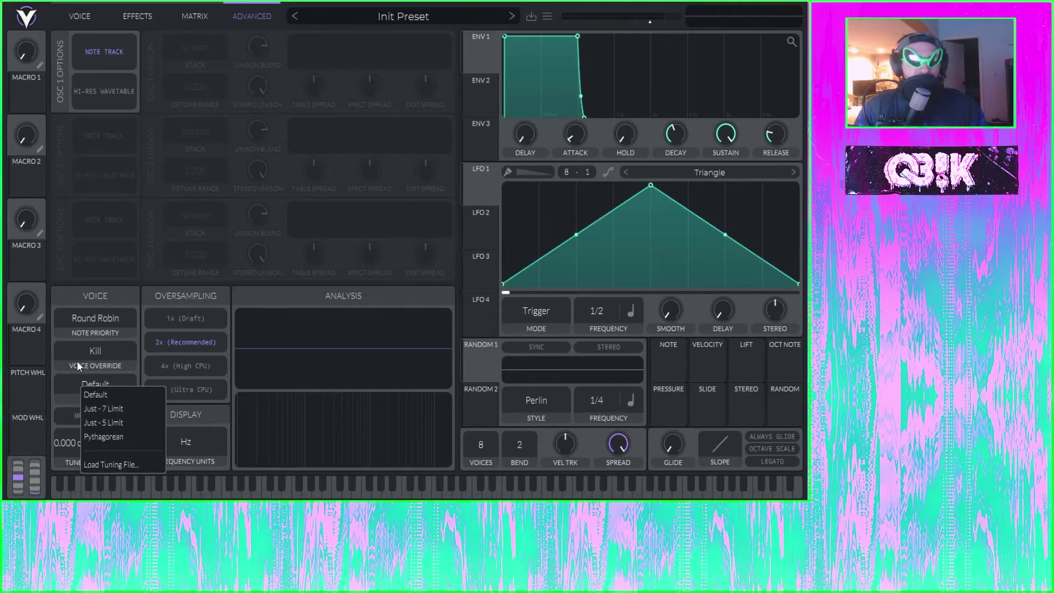
Check the voice override choices and lower the number of voices to 1
click(106, 350)
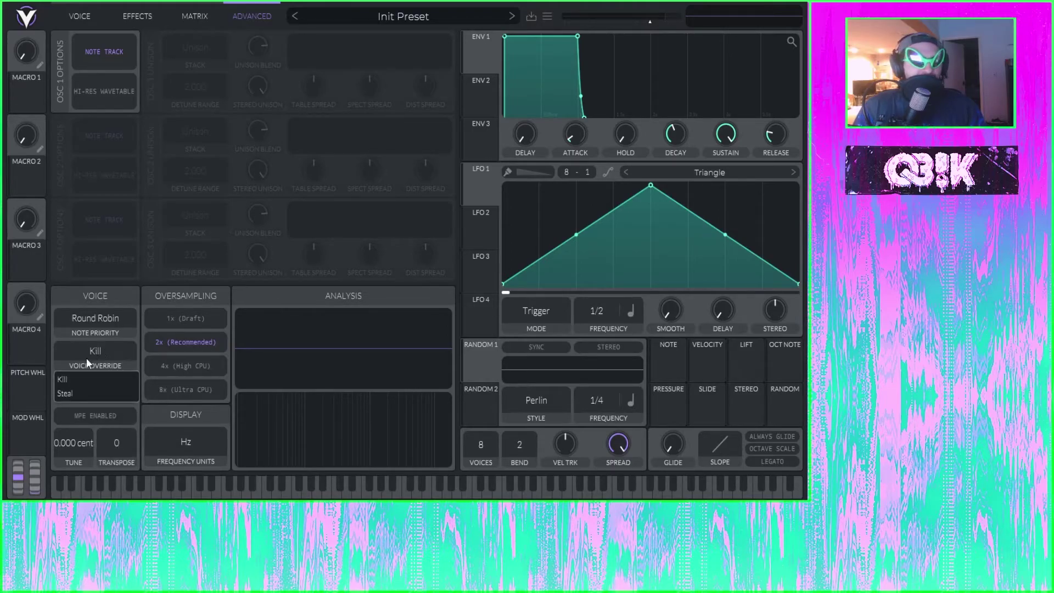
drag(487, 448, 460, 444)
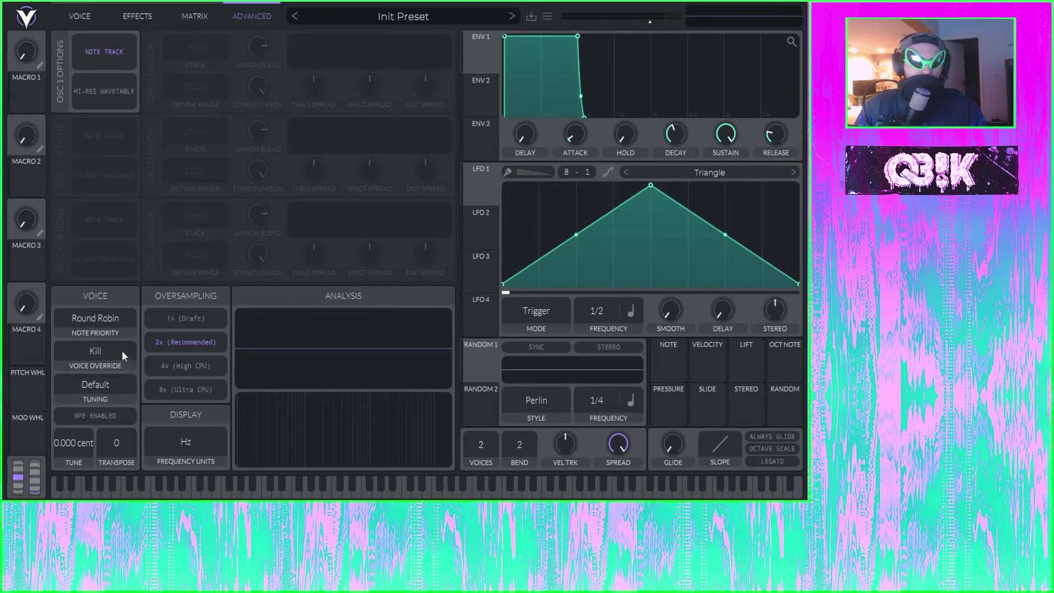
drag(484, 447, 471, 448)
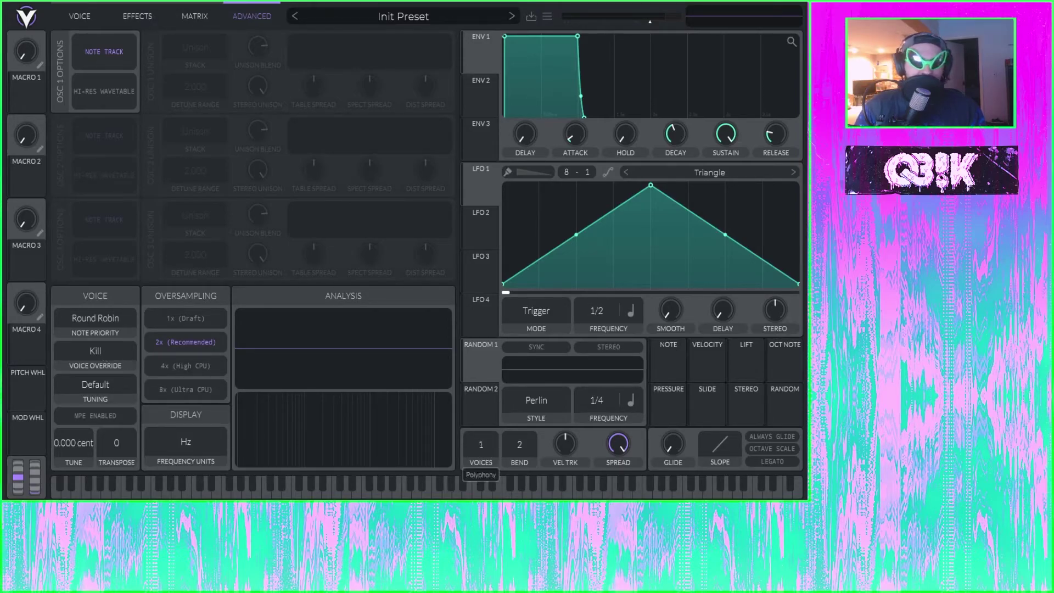
Try the Steal voice override on held notes and return the voice override to Kill
click(110, 353)
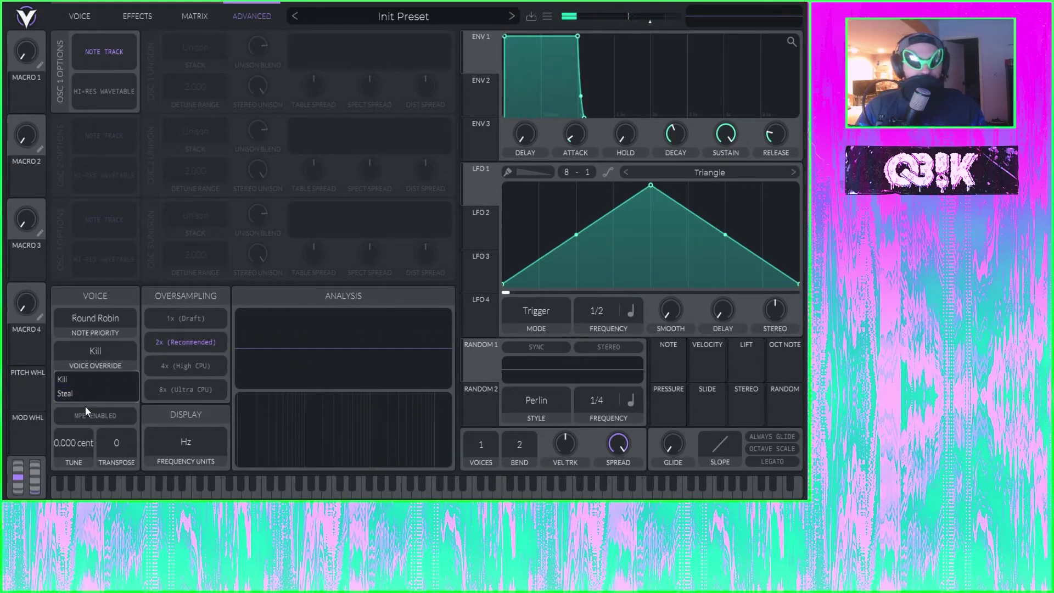
click(85, 392)
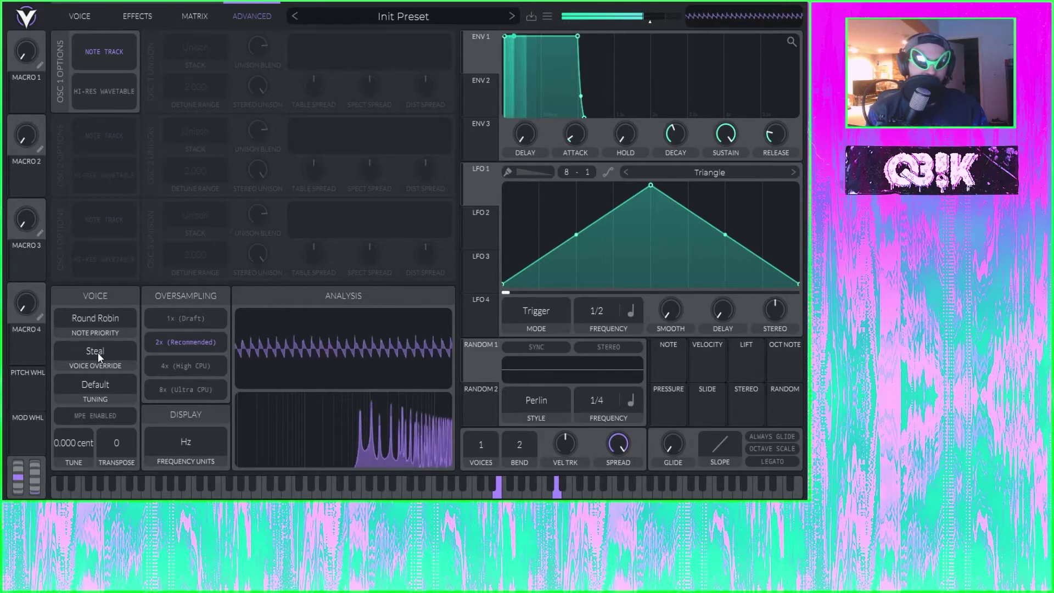
click(98, 352)
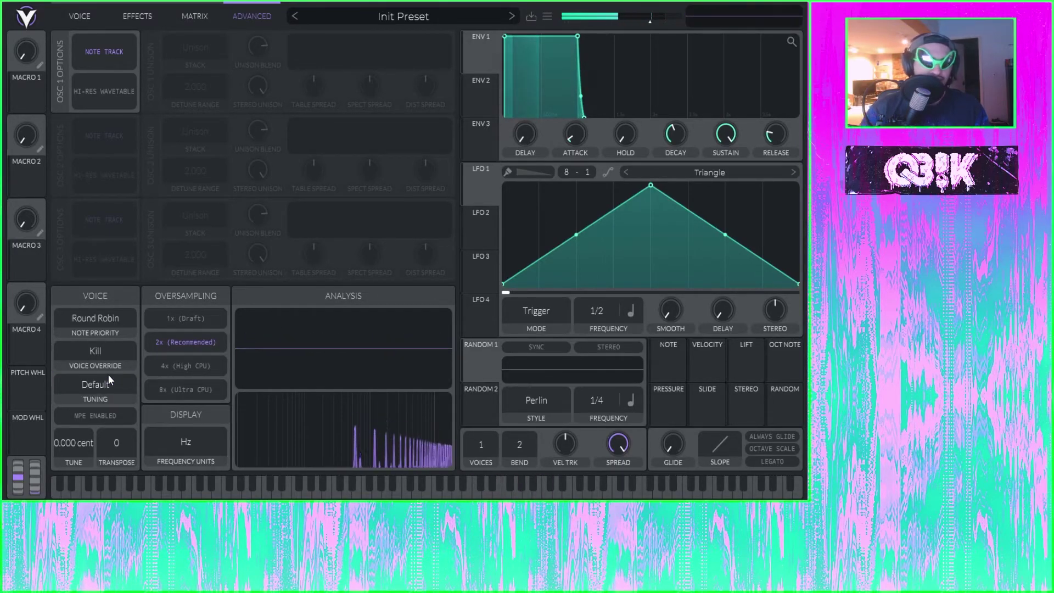
Check the note priority choices and raise the number of voices to 3
click(105, 323)
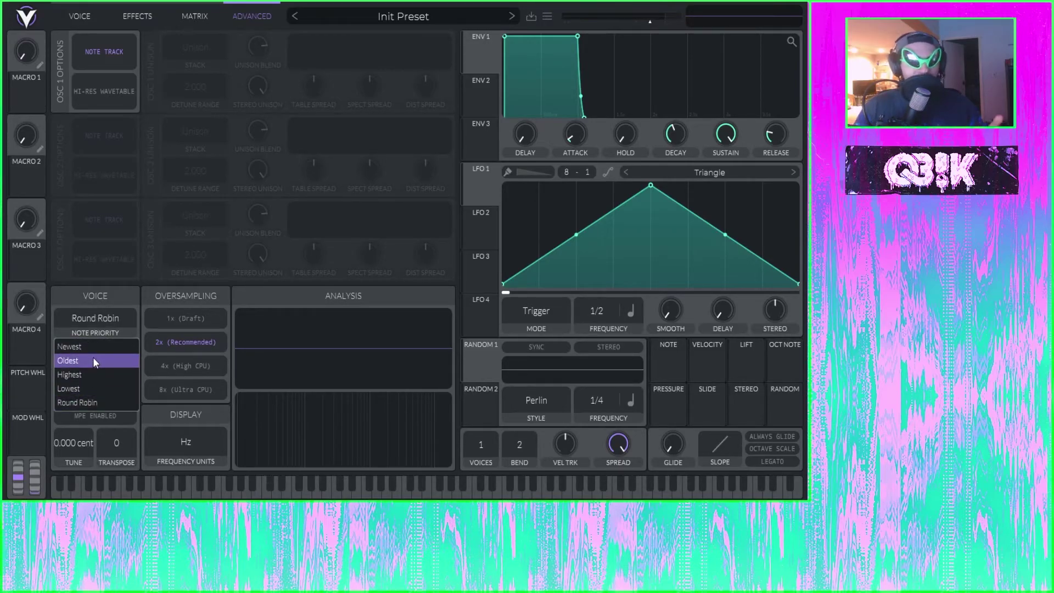
click(465, 453)
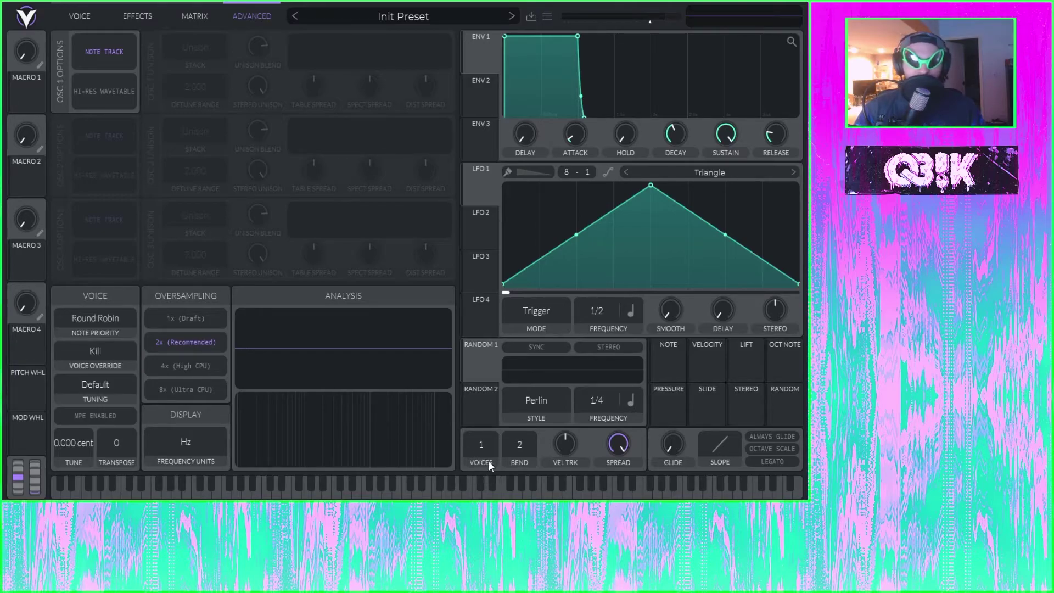
drag(486, 416, 485, 407)
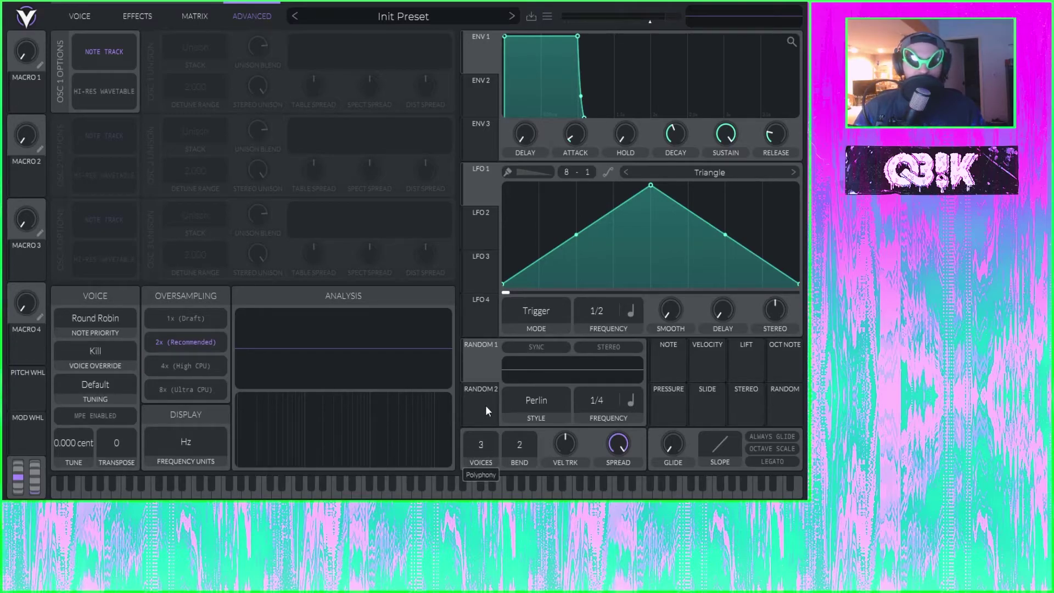
Examine the note priority choices Newest, Oldest, Highest, Lowest and Round Robin, keeping Round Robin selected
click(101, 320)
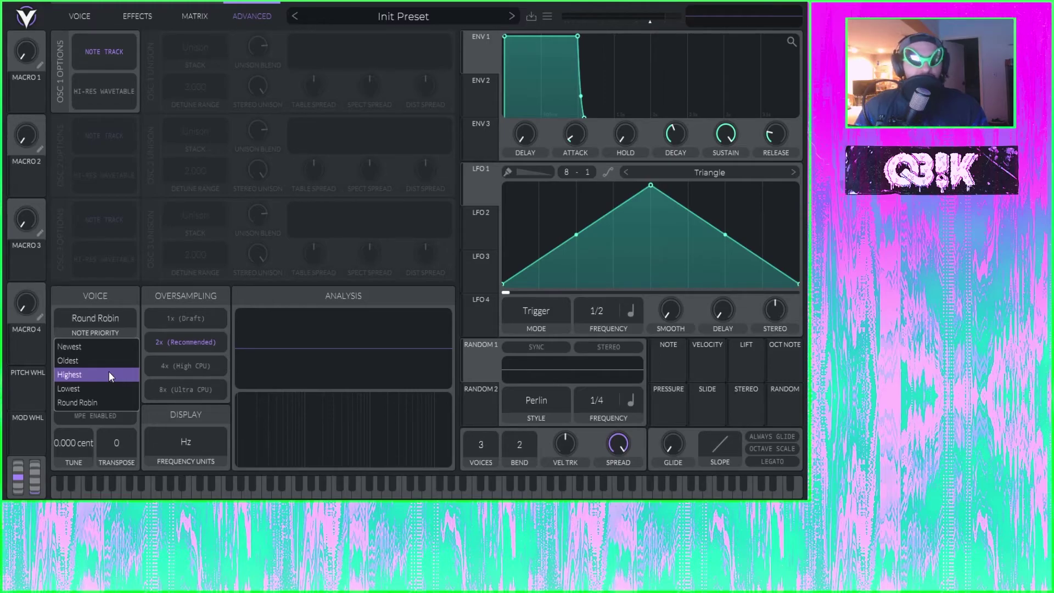
click(87, 399)
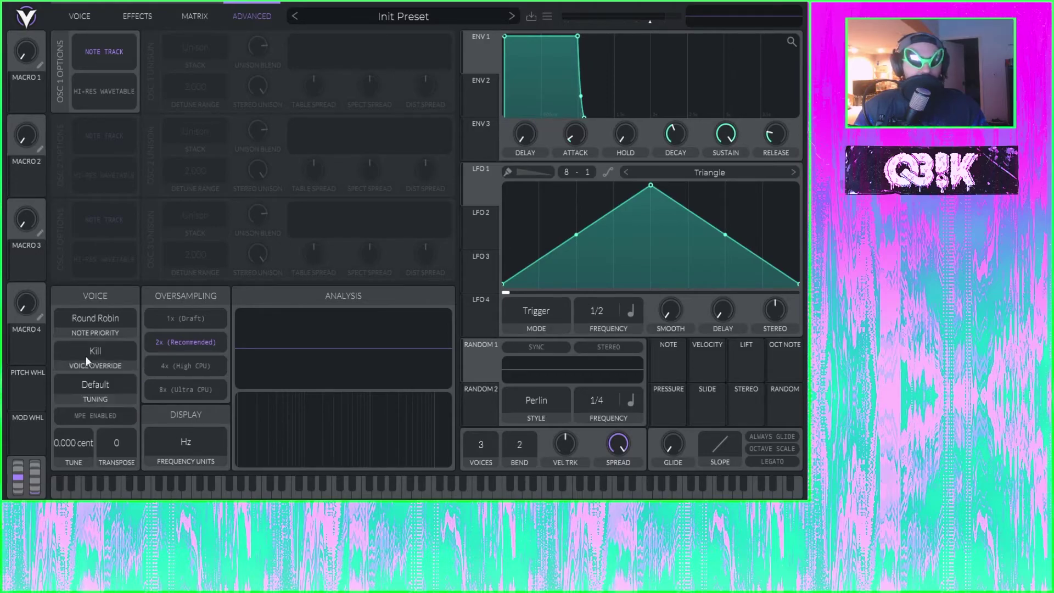
click(95, 320)
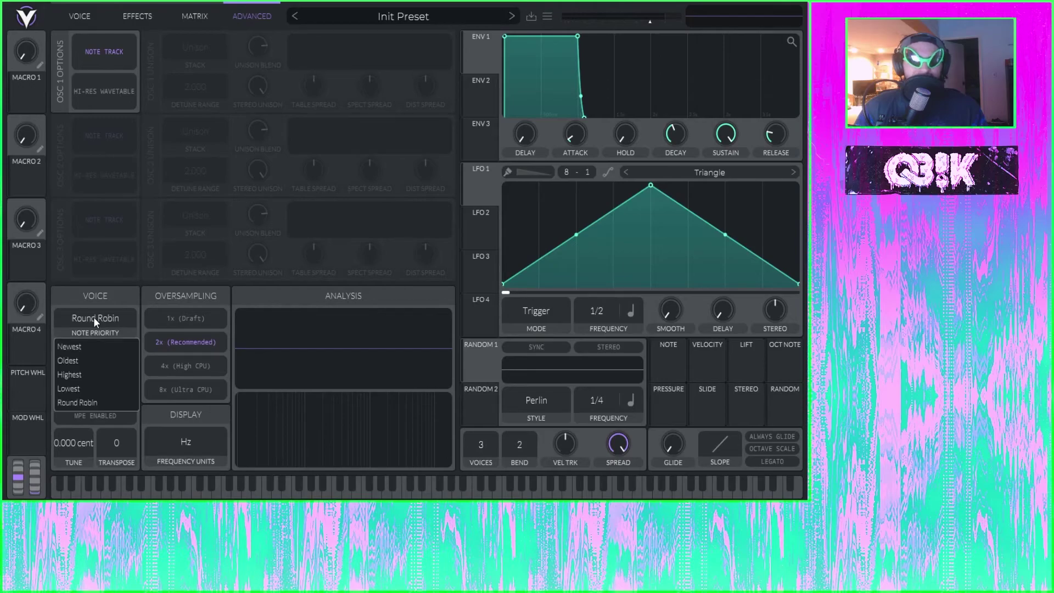
click(85, 297)
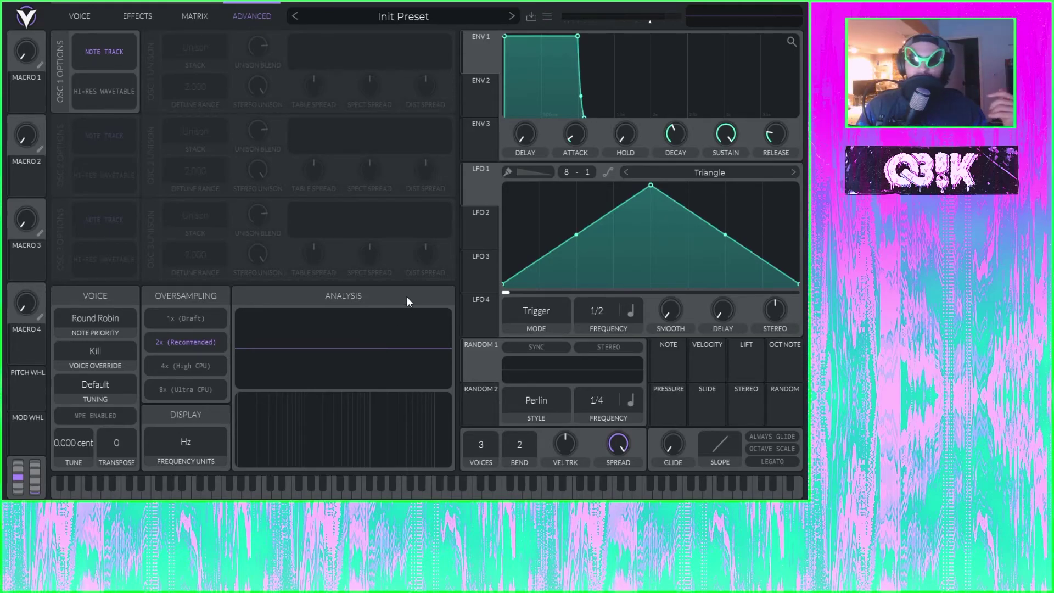
Compare the oscillator section of the Voice page with the oscillator options on the Advanced page
click(118, 16)
click(82, 16)
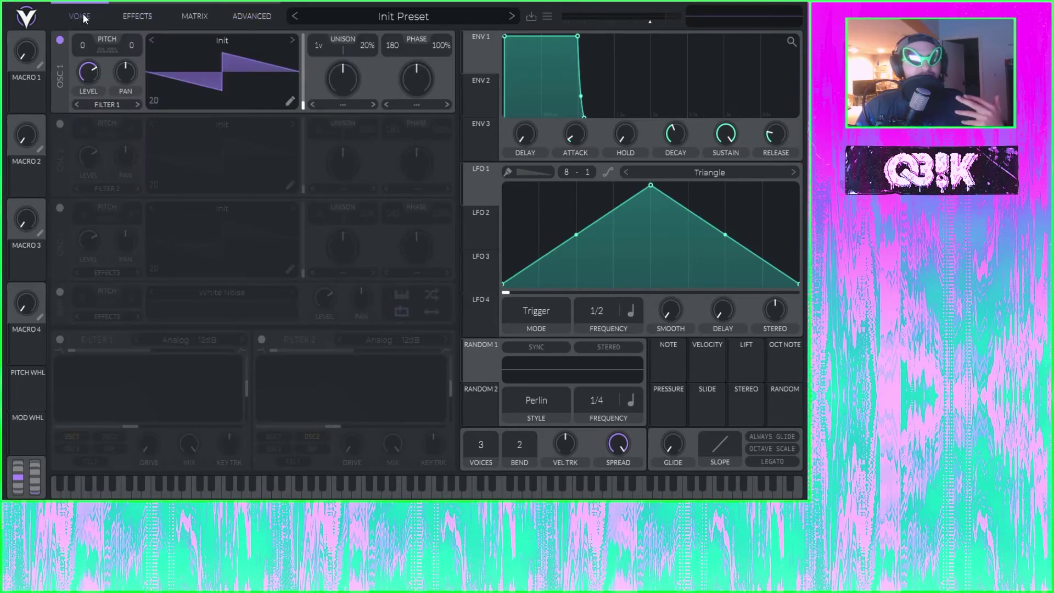
click(249, 17)
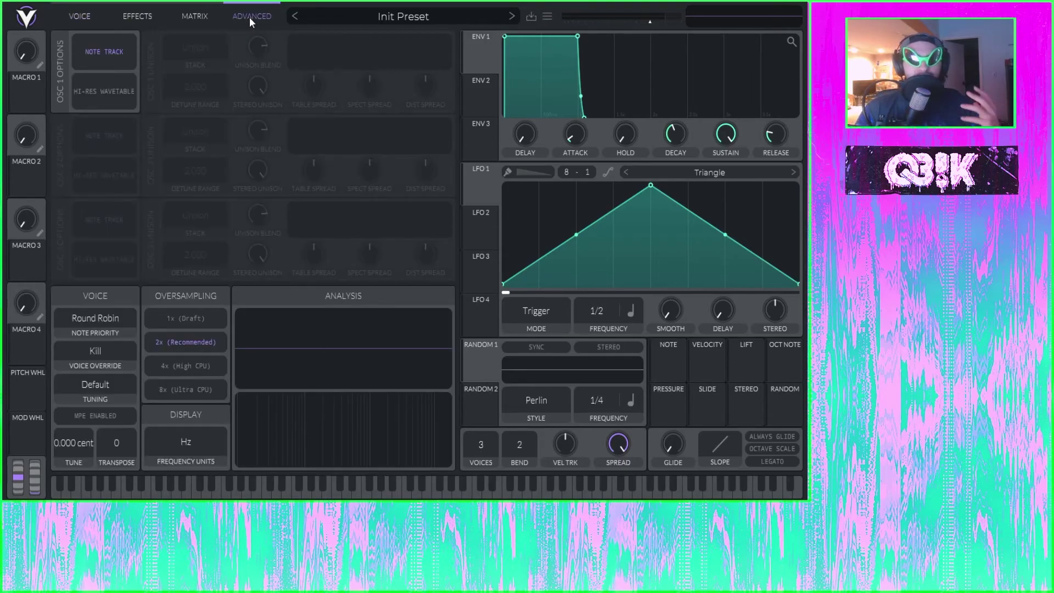
click(199, 22)
click(65, 14)
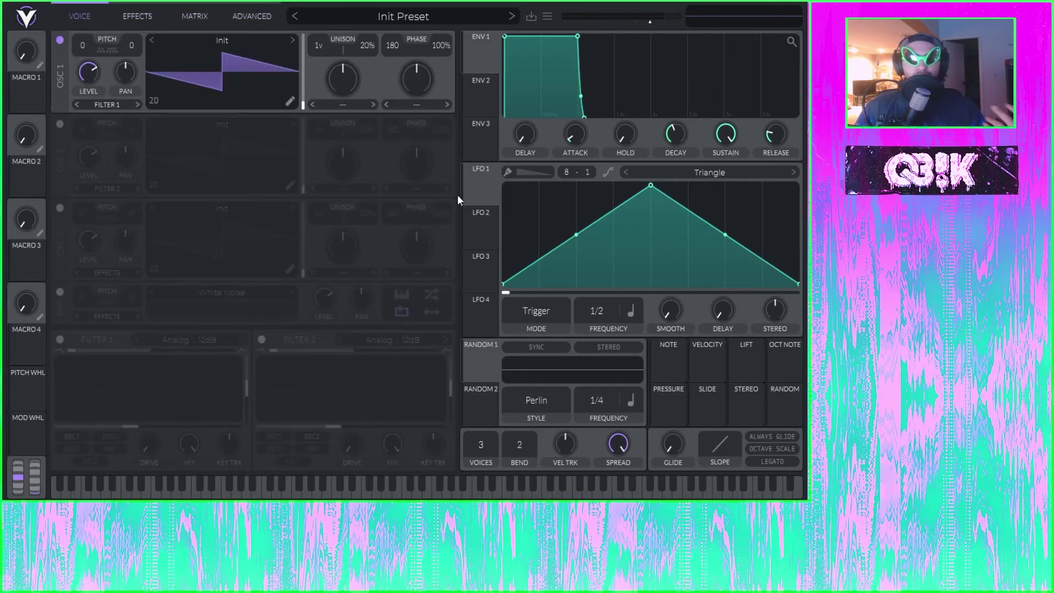
click(252, 20)
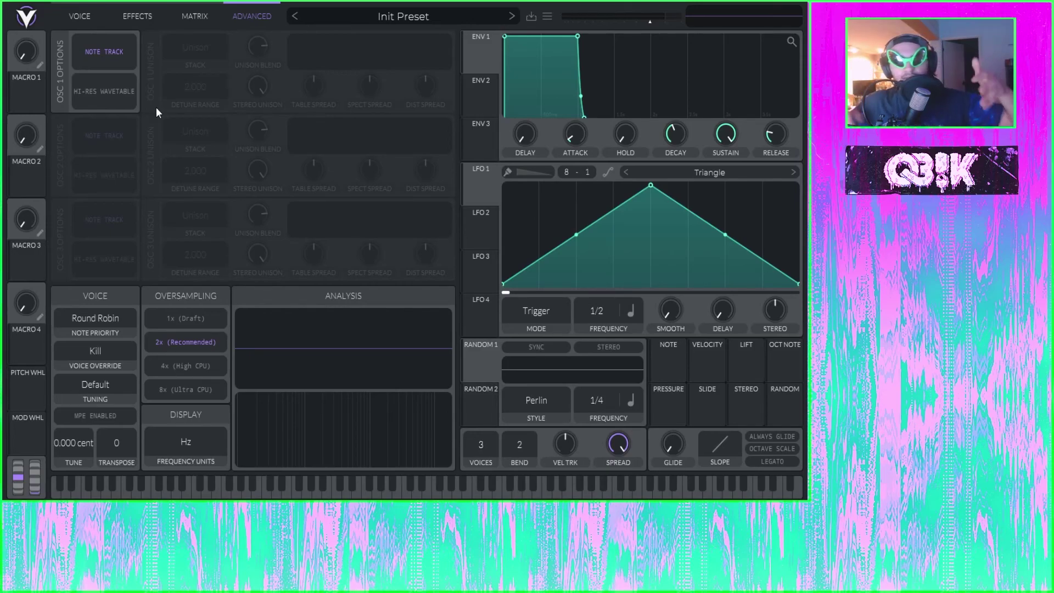
Examine oscillator 1's wavetable editor and its spectral and phase warp choices on the Voice page, without changing them
click(99, 17)
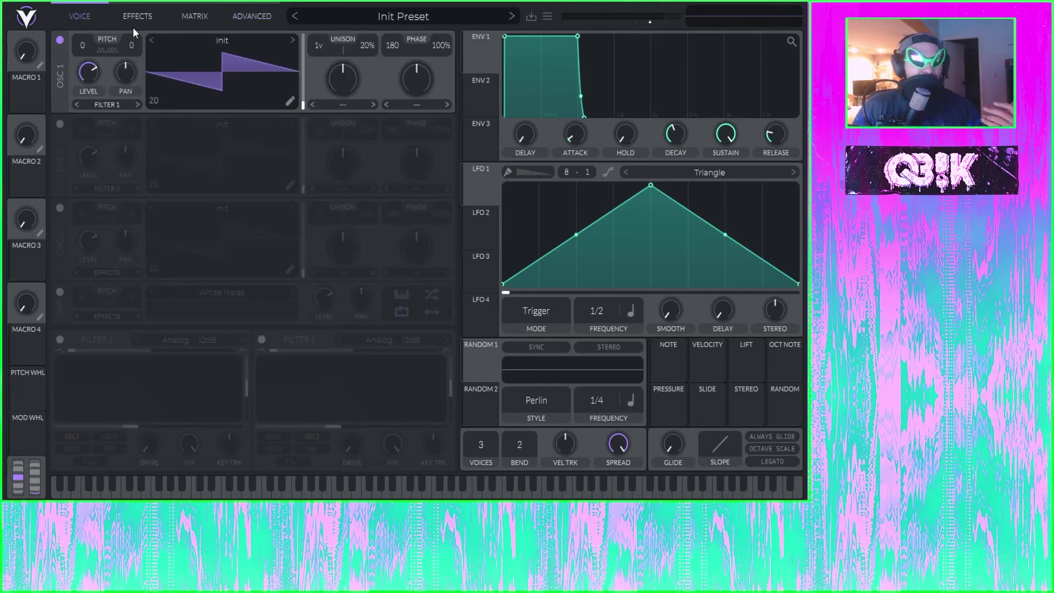
click(287, 102)
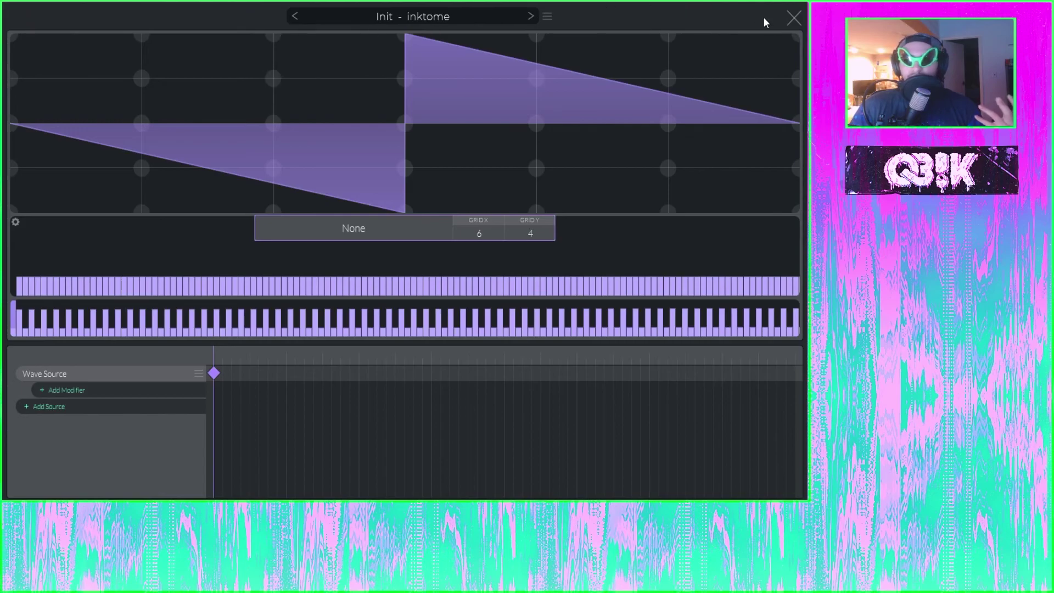
click(800, 22)
click(355, 105)
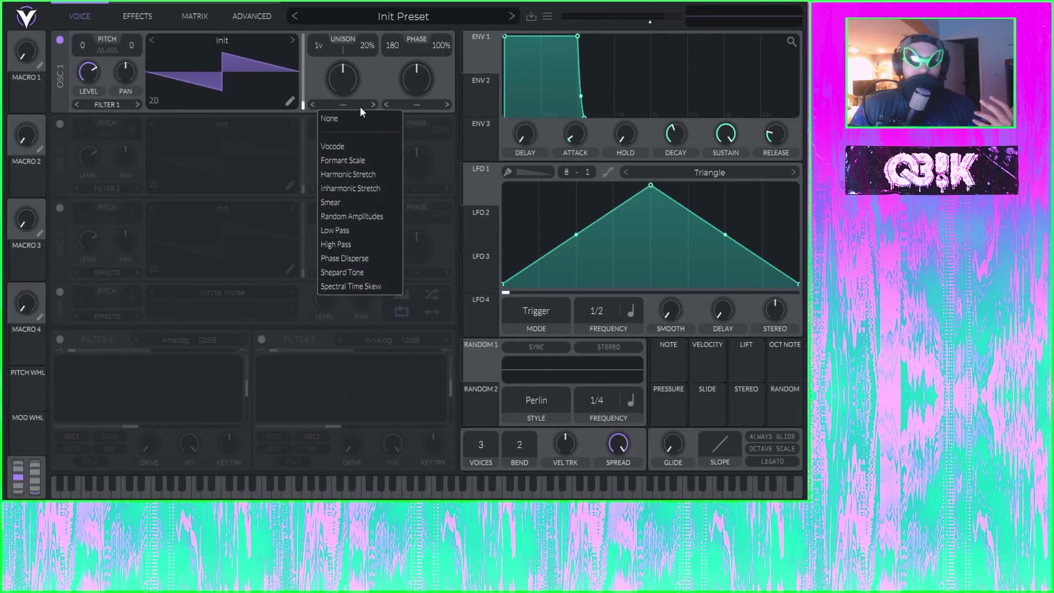
click(418, 104)
click(325, 92)
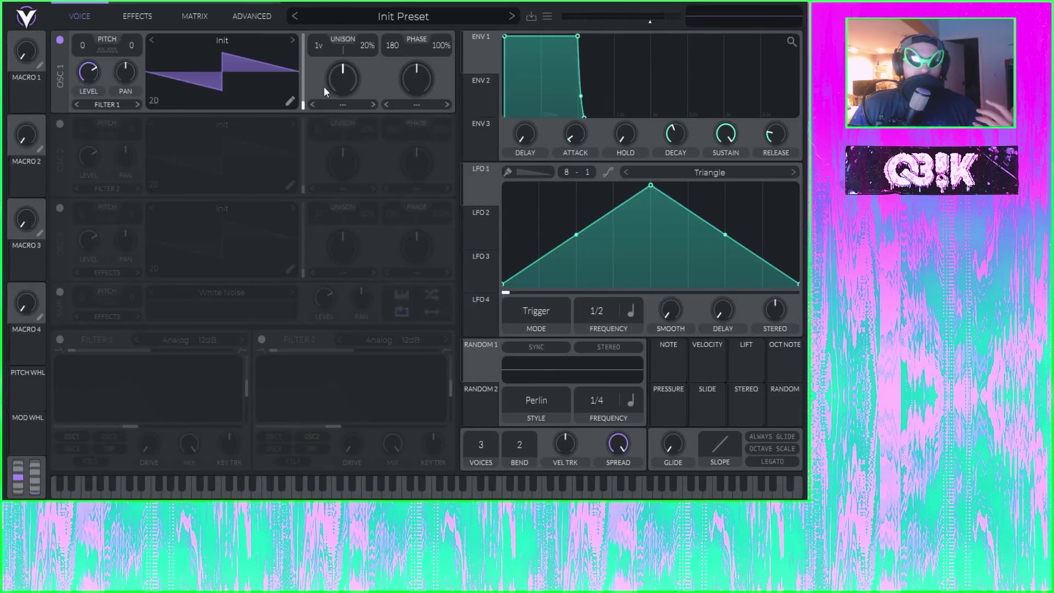